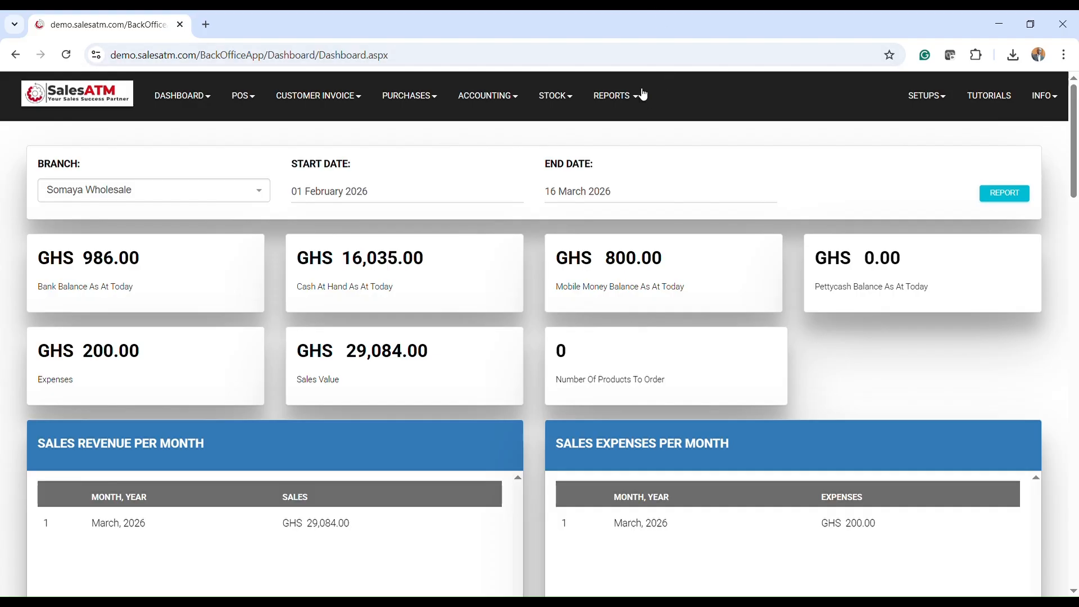
# - Open the Invoice Payment (Recovery) form for customer invoices and look over its fields
pyautogui.click(346, 97)
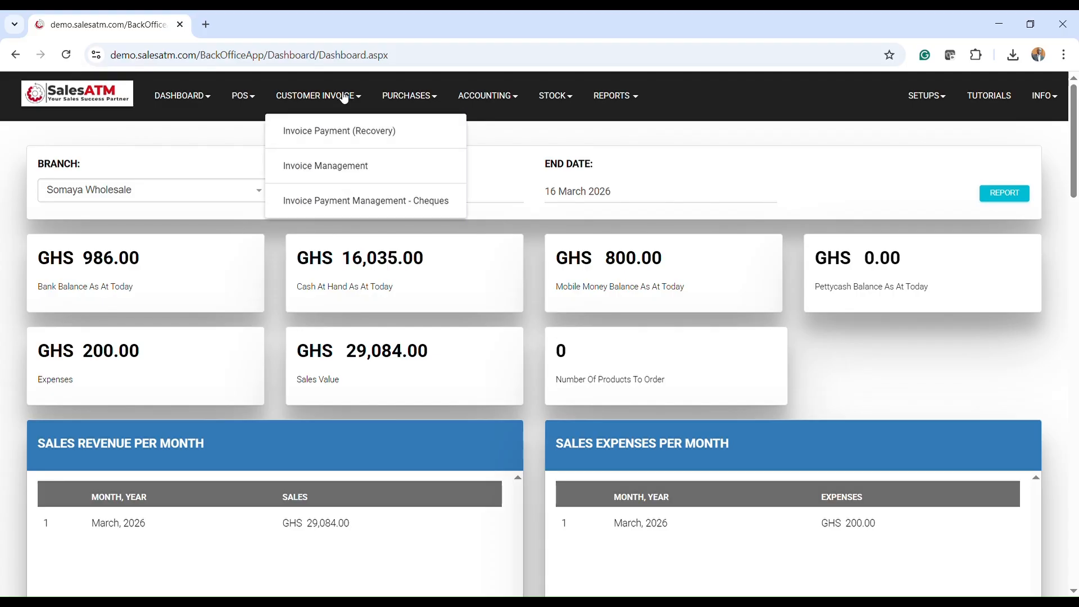
pyautogui.click(383, 133)
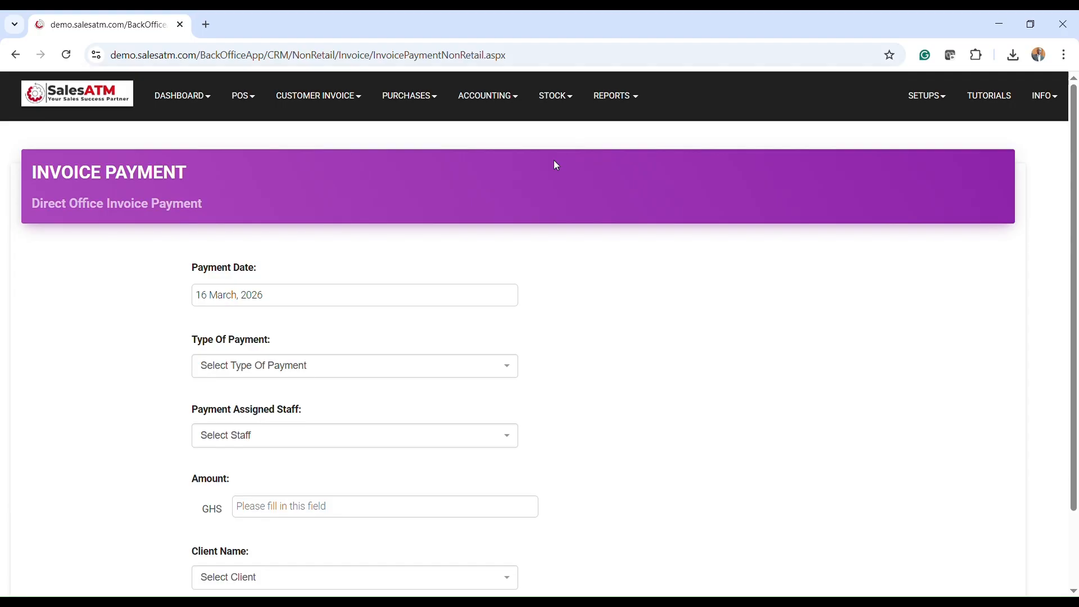
pyautogui.scroll(-2, 574, 287)
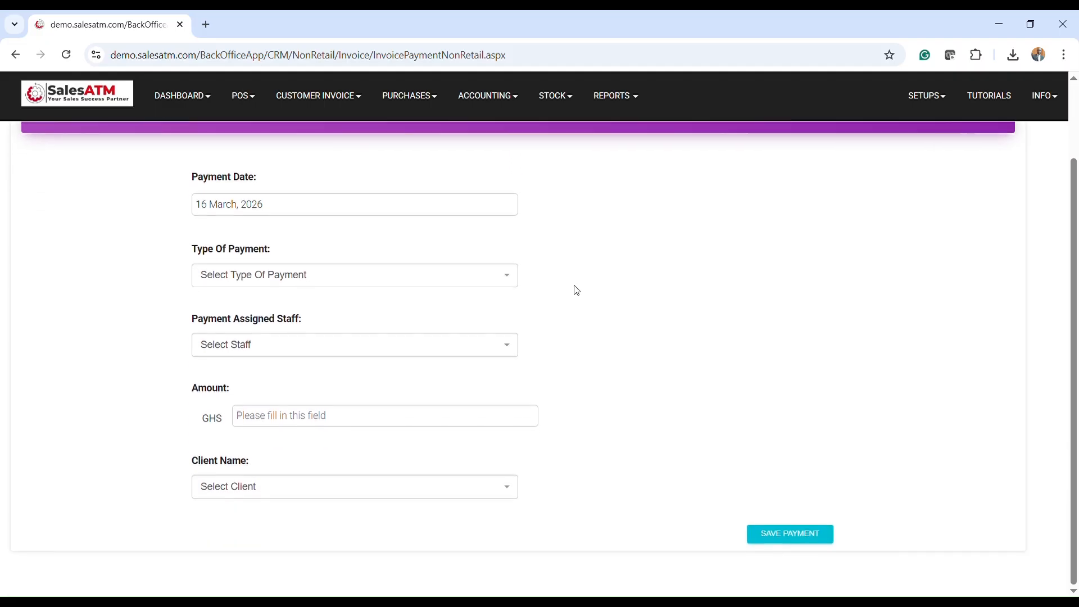
pyautogui.scroll(2, 574, 288)
# - Set the payment date to 16 March 2026 and the type of payment to Cash
pyautogui.click(329, 277)
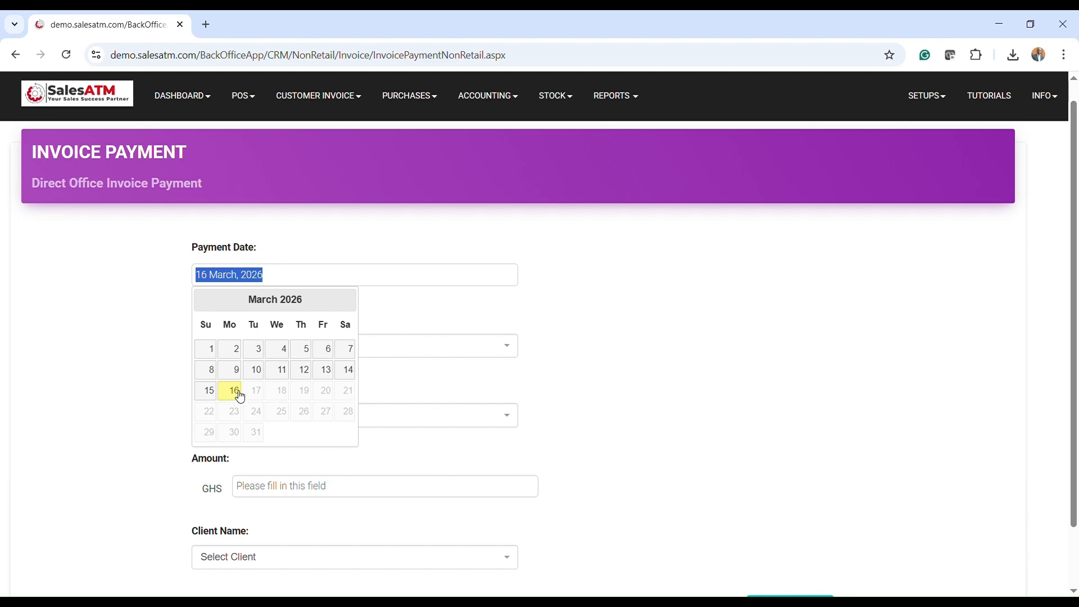
pyautogui.click(240, 396)
pyautogui.scroll(-1, 711, 254)
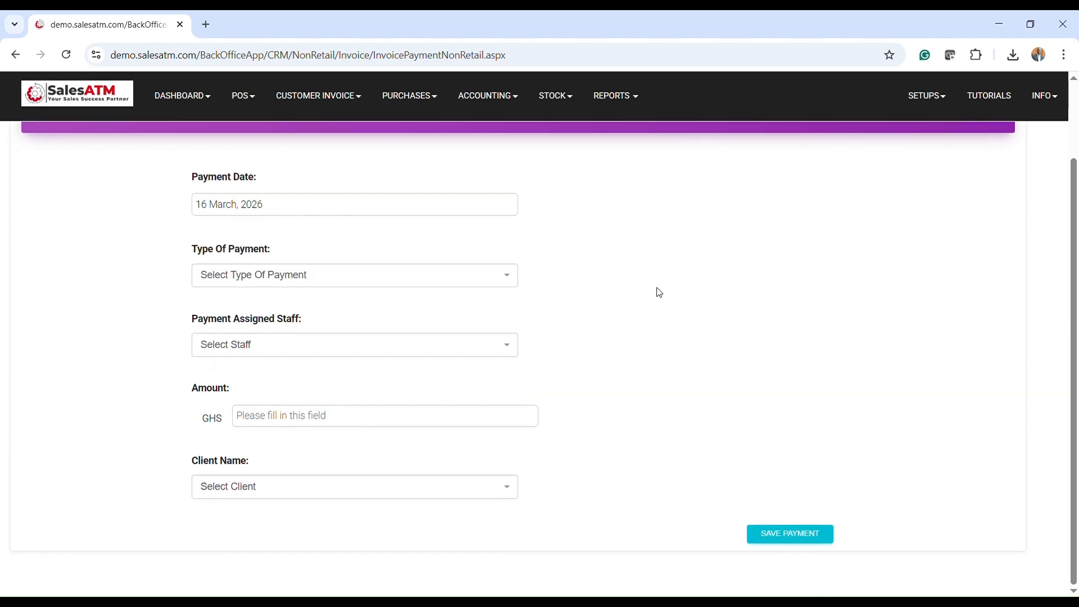
pyautogui.click(313, 275)
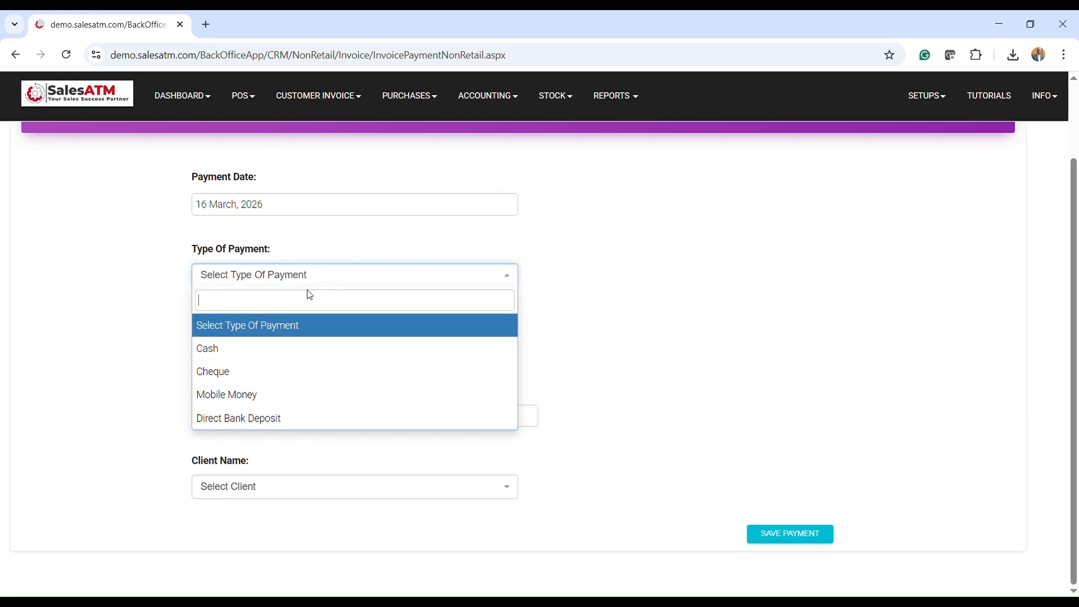
pyautogui.click(226, 354)
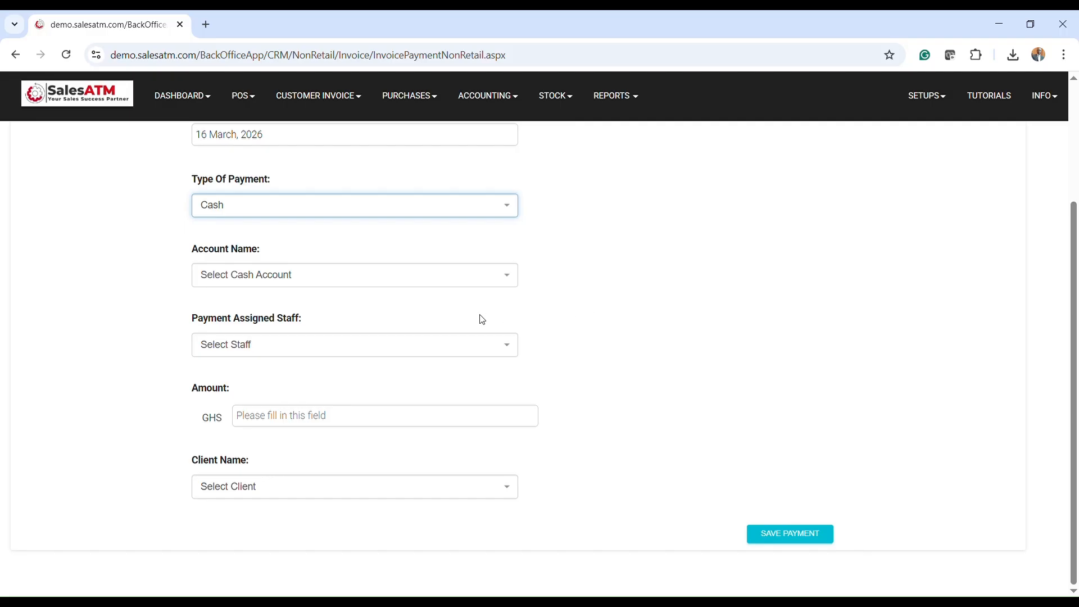
# - Choose Cash At Hand as the account name and Admin as the payment's assigned staff
pyautogui.click(349, 274)
pyautogui.click(250, 350)
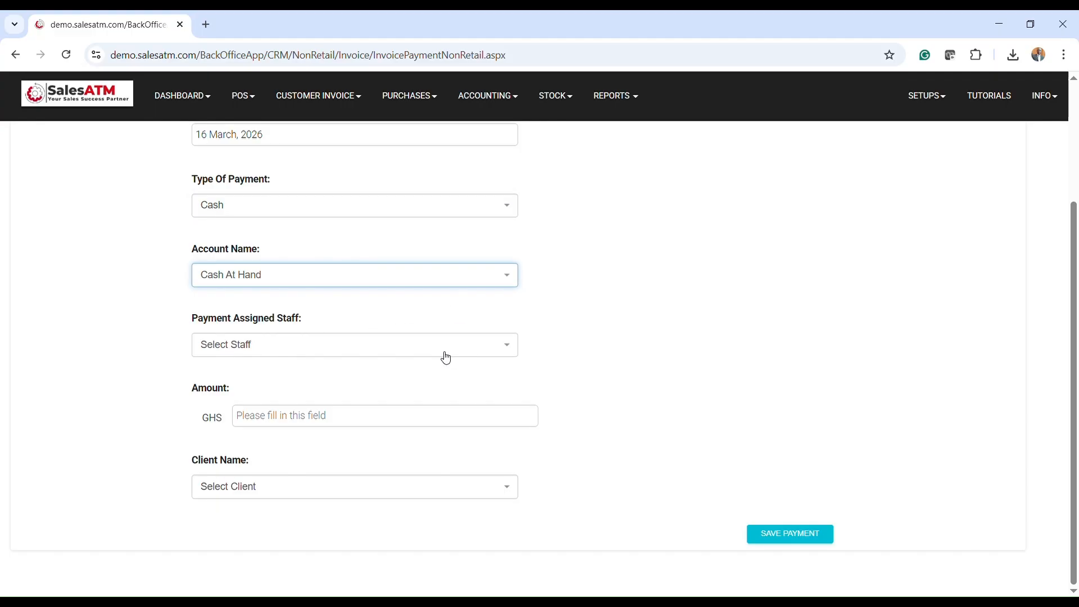
pyautogui.click(316, 351)
pyautogui.click(244, 420)
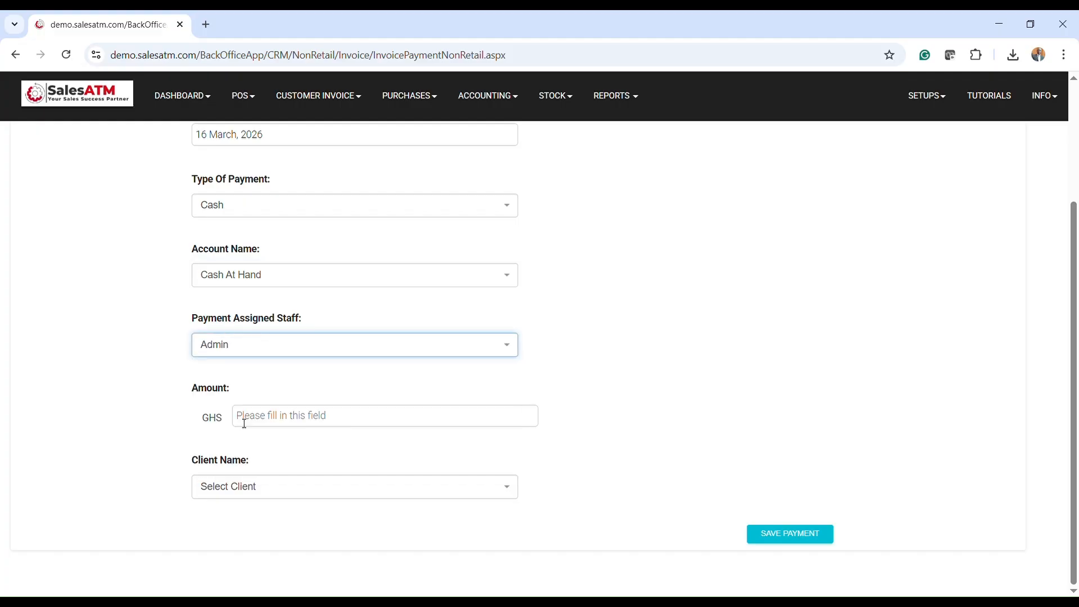
# - Enter a payment amount of GHS 1000 and choose Komso Ventures as the client
pyautogui.click(266, 419)
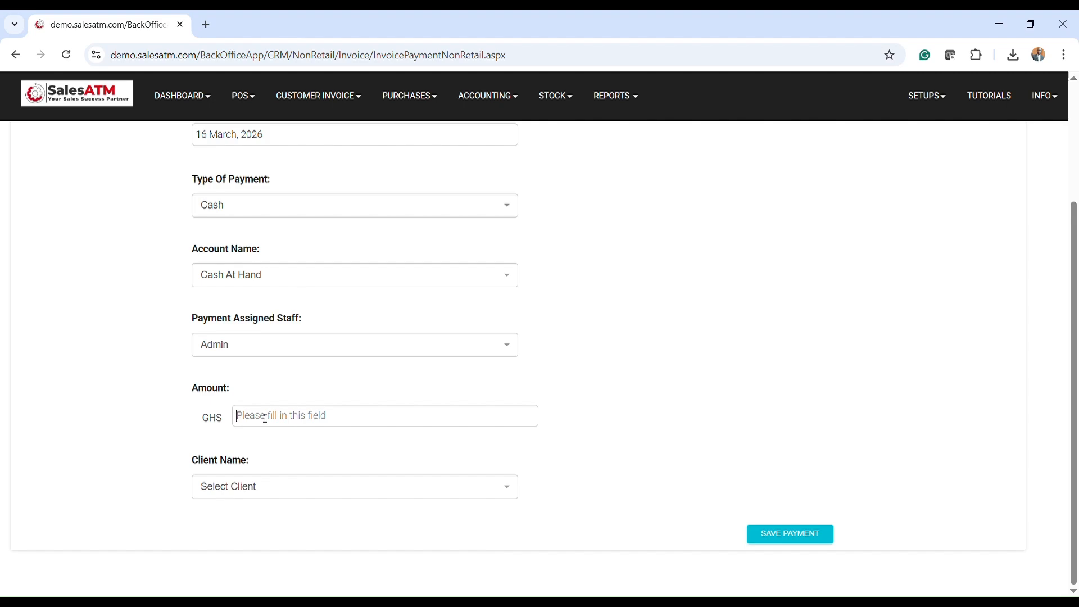
pyautogui.write('1000')
pyautogui.click(292, 493)
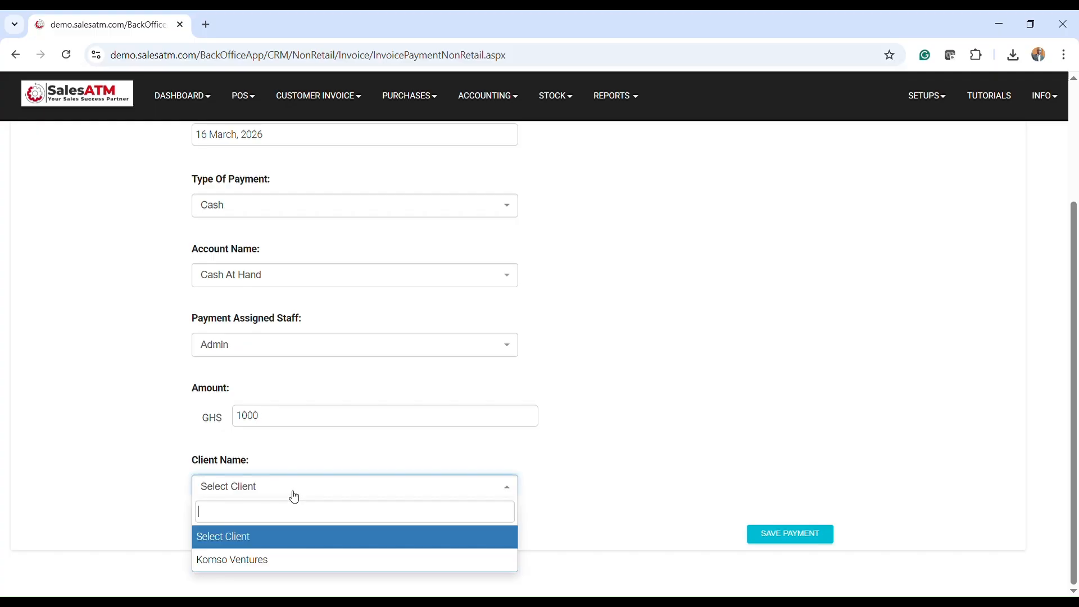
pyautogui.click(268, 560)
pyautogui.scroll(-5, 515, 376)
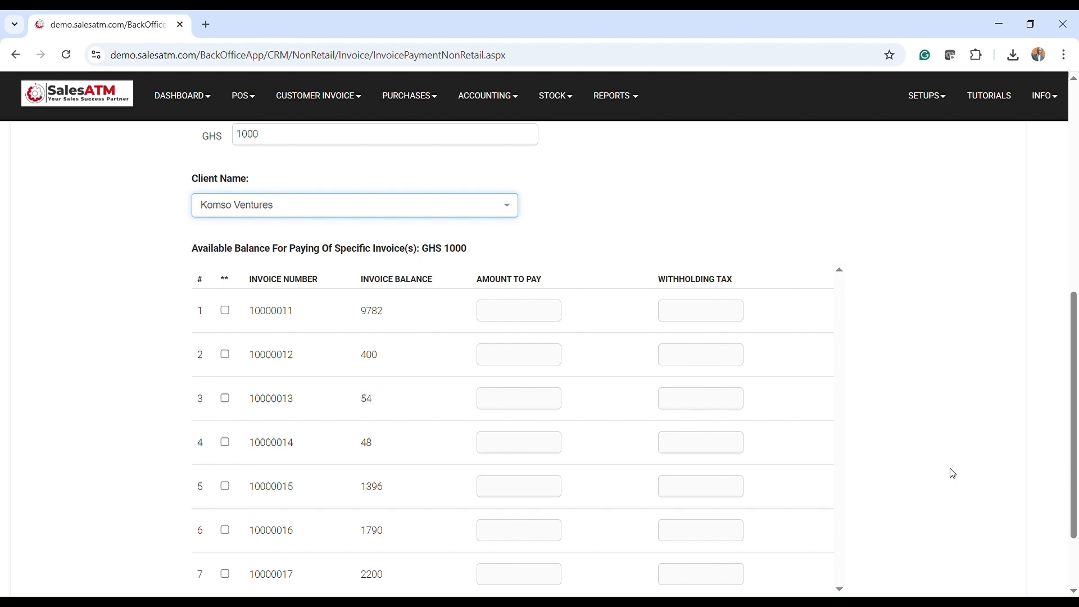
# - Select the first invoice in the client's list and enter 500 as its amount to pay
pyautogui.click(226, 311)
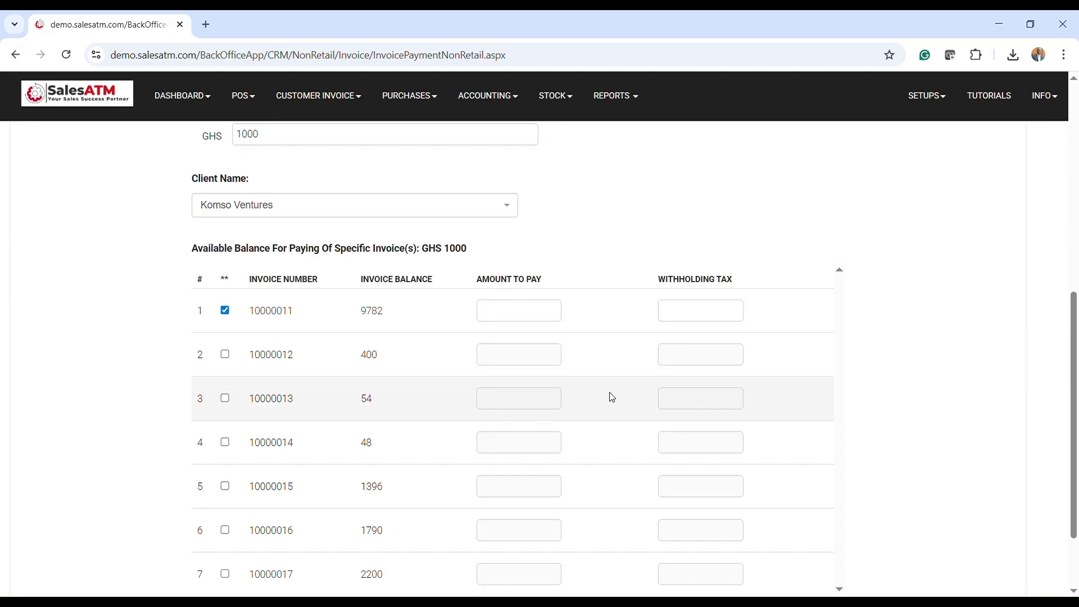
pyautogui.click(546, 317)
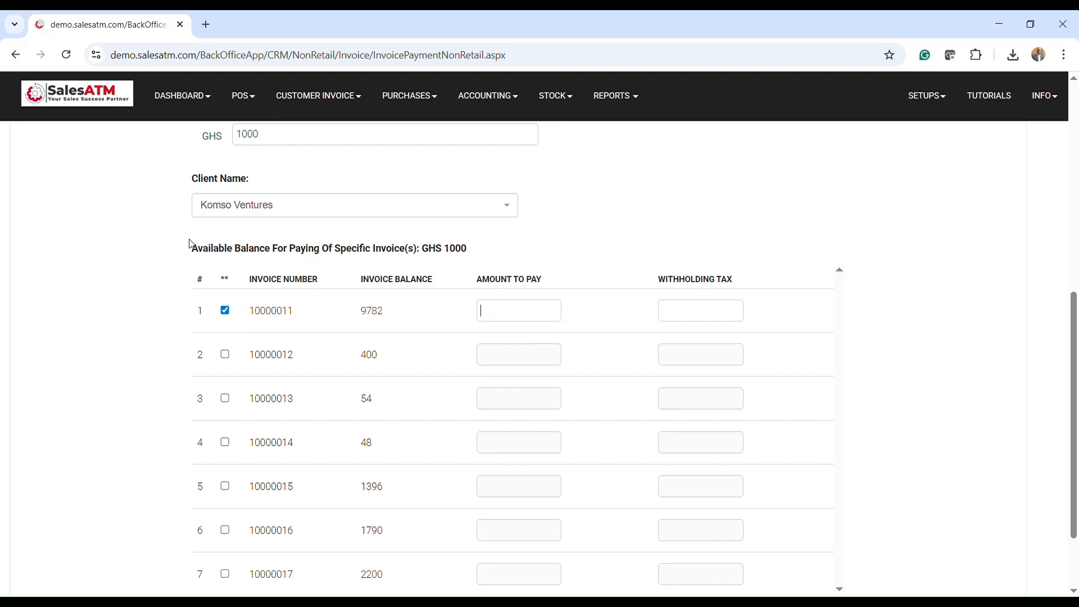
pyautogui.scroll(1, 265, 209)
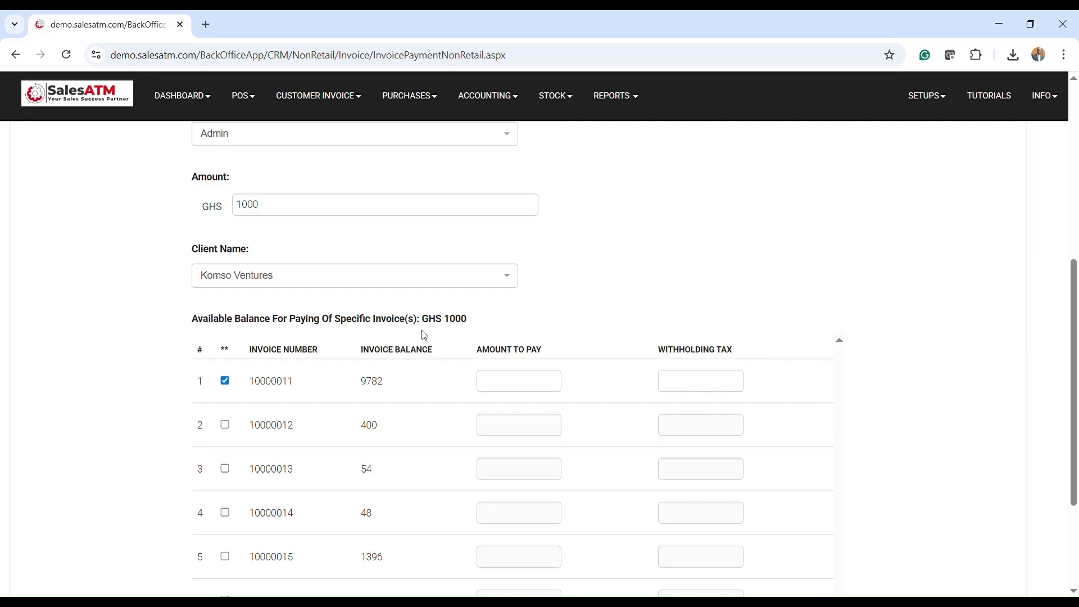
pyautogui.scroll(-1, 475, 322)
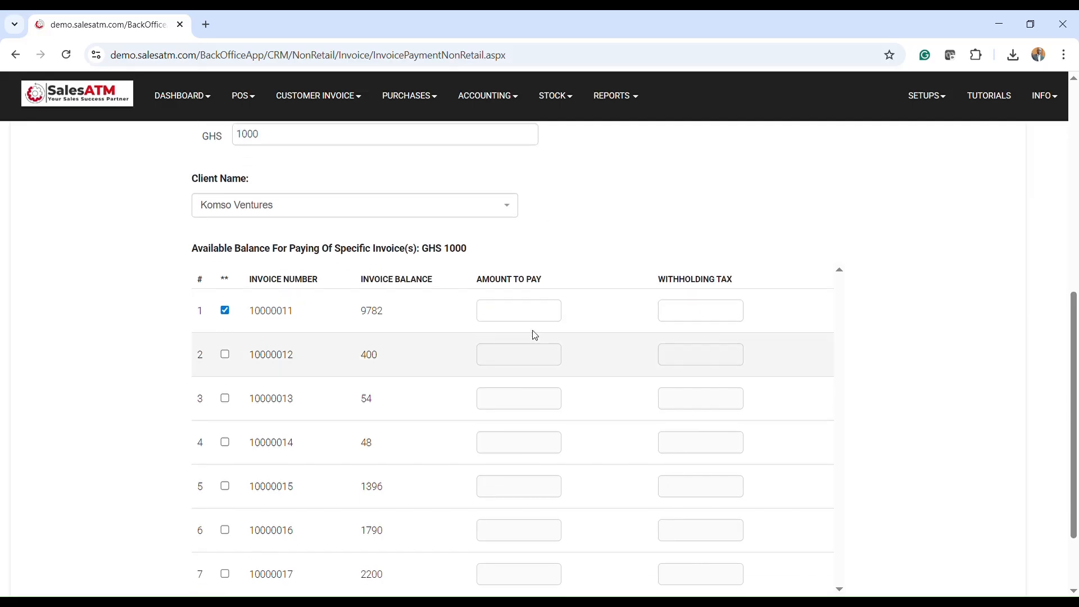
pyautogui.write('500')
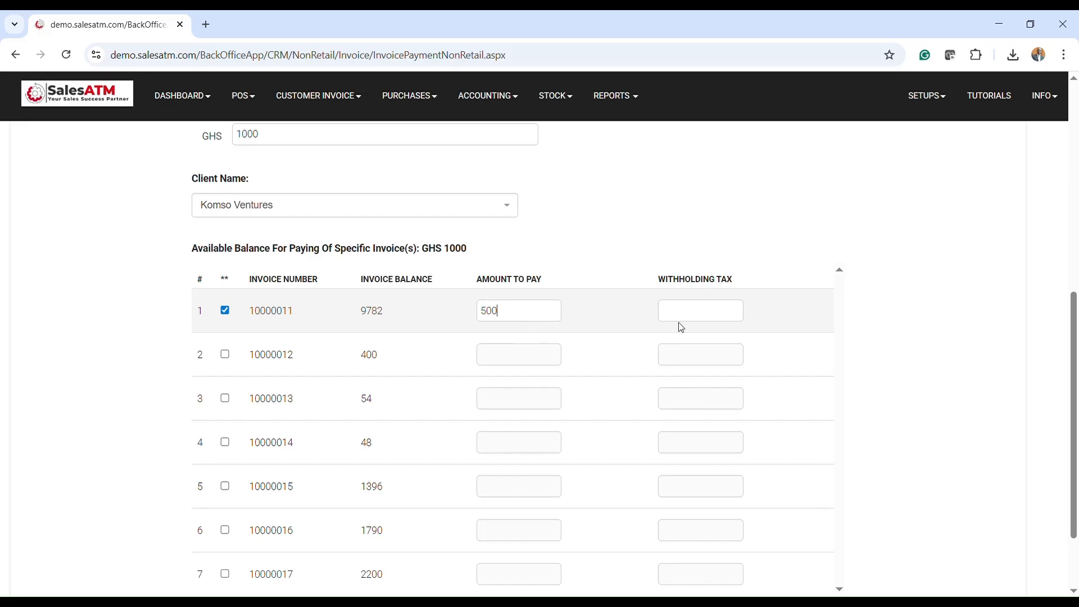
# - Enter 500 as the first invoice's withholding tax, and deselect the invoice to clear its allocation
pyautogui.click(710, 313)
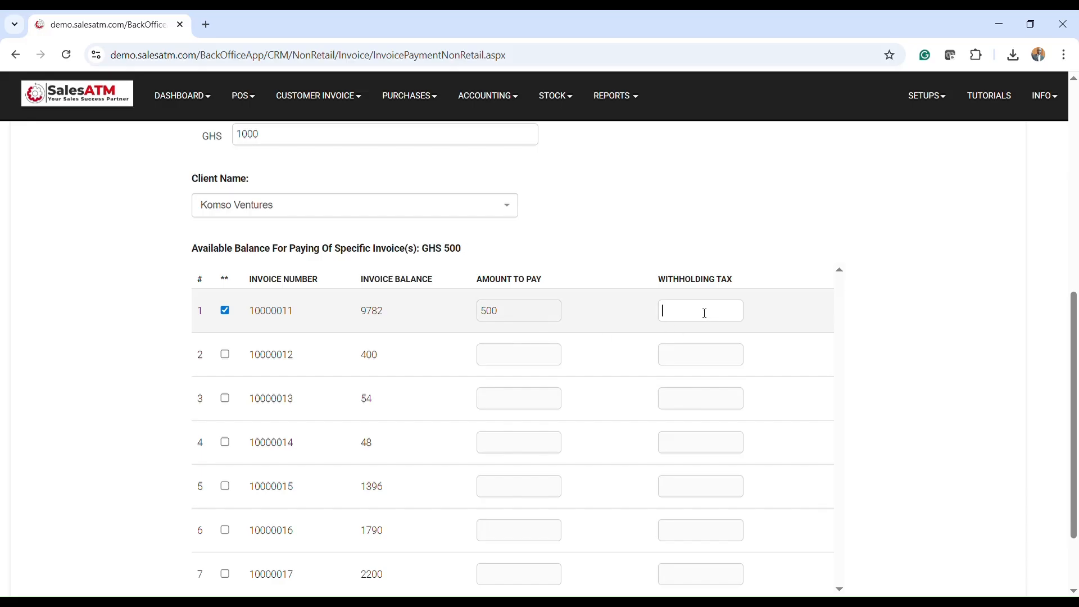
pyautogui.moveTo(471, 251)
pyautogui.mouseDown()
pyautogui.moveTo(443, 251)
pyautogui.moveTo(451, 251)
pyautogui.mouseUp()
pyautogui.click(712, 323)
pyautogui.write('500')
pyautogui.click(765, 321)
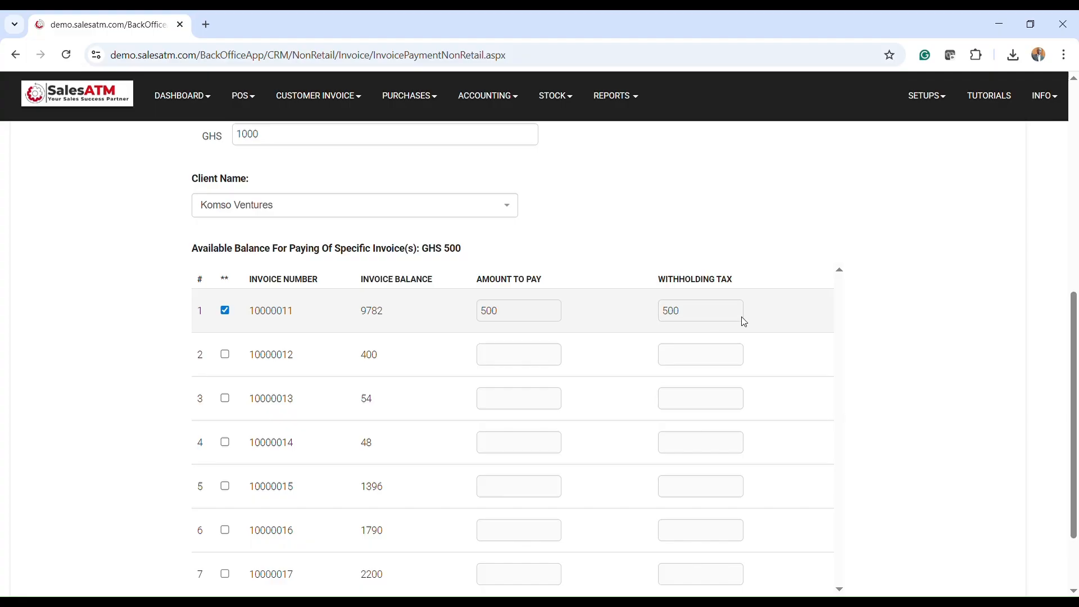
pyautogui.click(226, 311)
pyautogui.moveTo(469, 249); pyautogui.dragTo(448, 248)
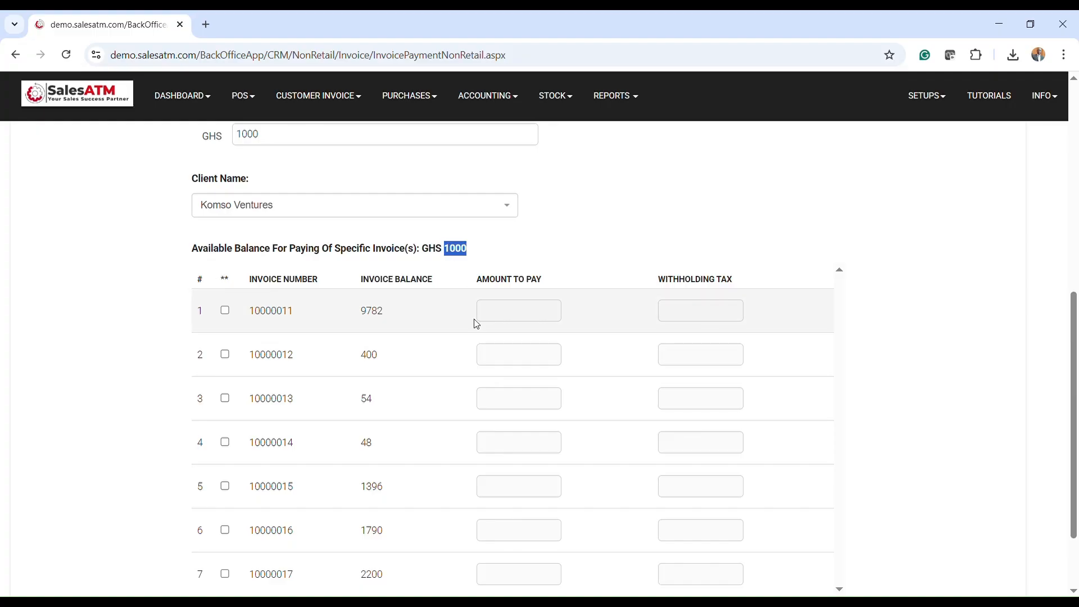
# - Select the first invoice again and set its amount to pay to 700
pyautogui.scroll(-1, 656, 321)
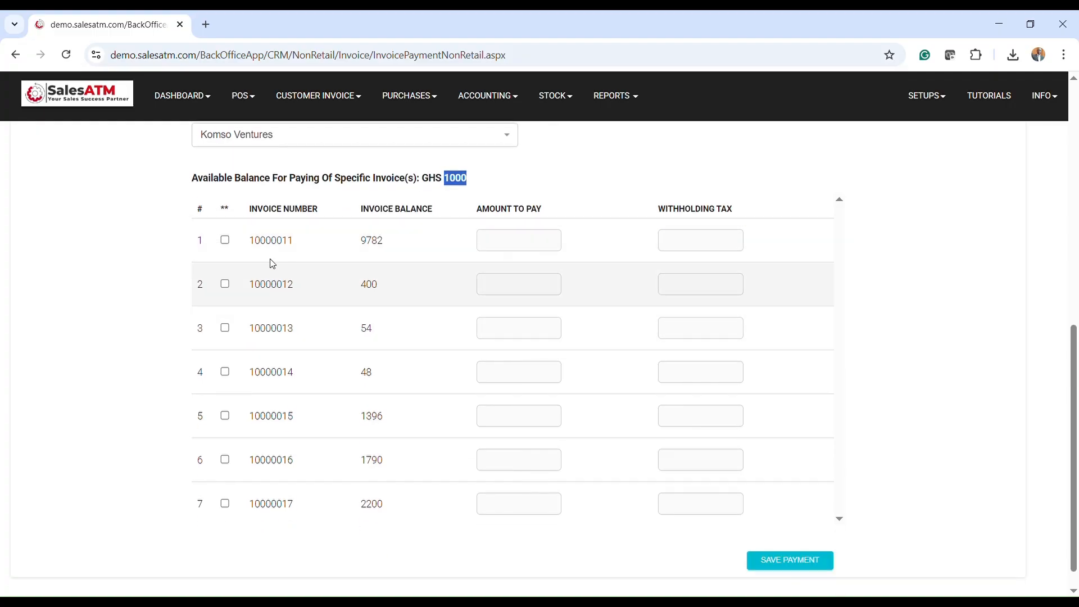
pyautogui.click(227, 242)
pyautogui.write('500')
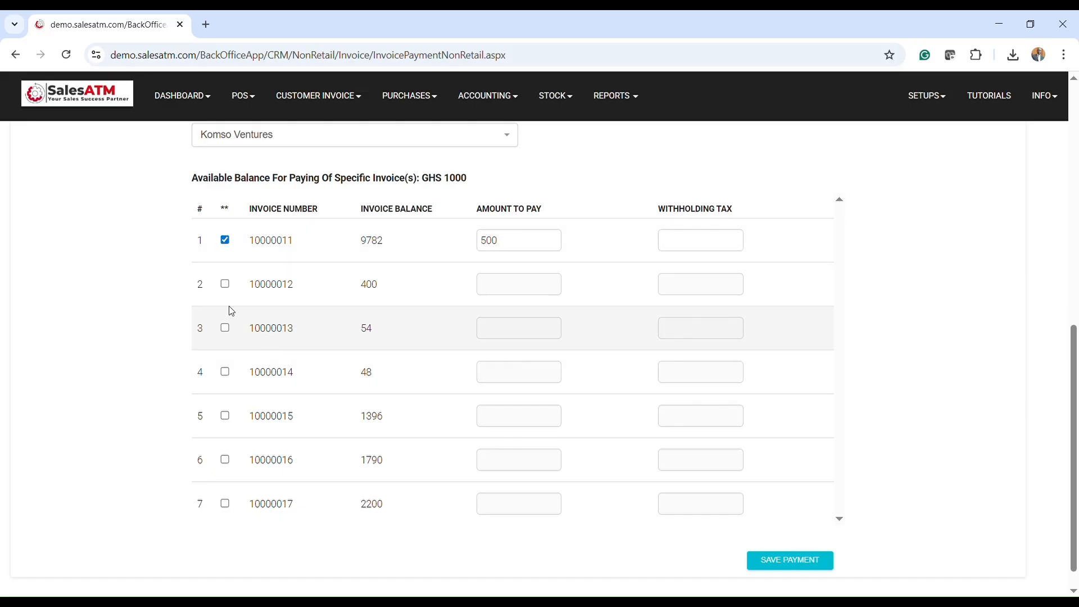
pyautogui.moveTo(530, 243); pyautogui.dragTo(487, 255)
pyautogui.write('7')
# - Allocate 300 to the second invoice in the list and save the payment
pyautogui.click(224, 284)
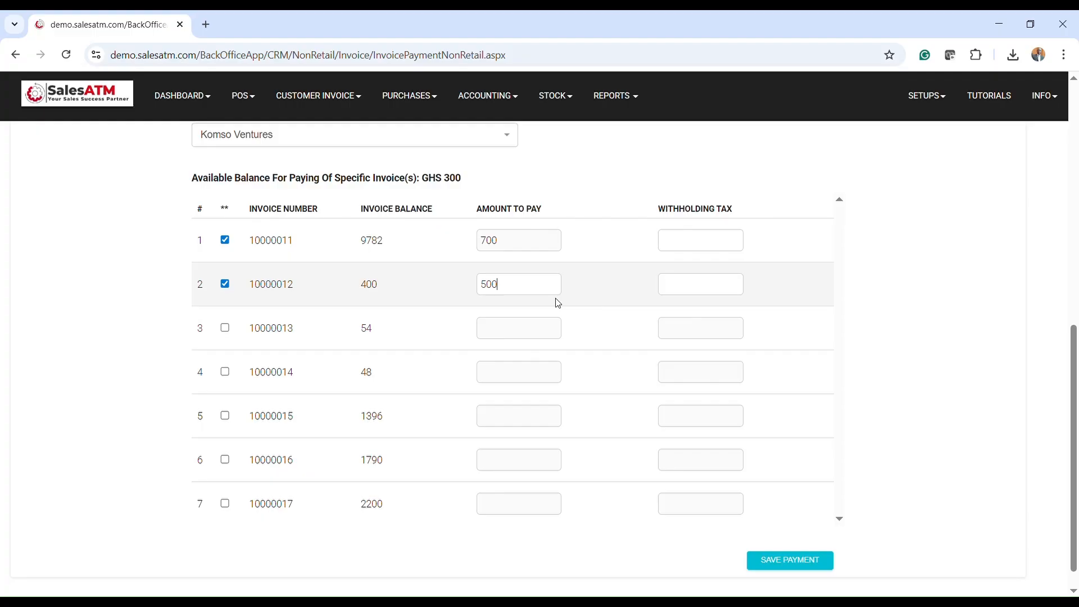
pyautogui.click(690, 290)
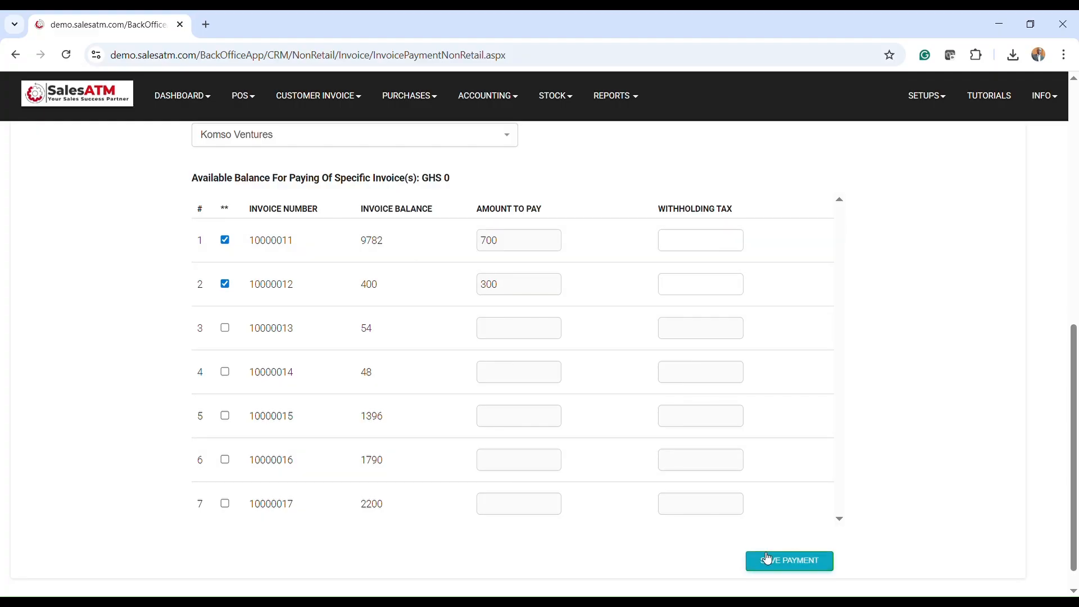
pyautogui.click(790, 556)
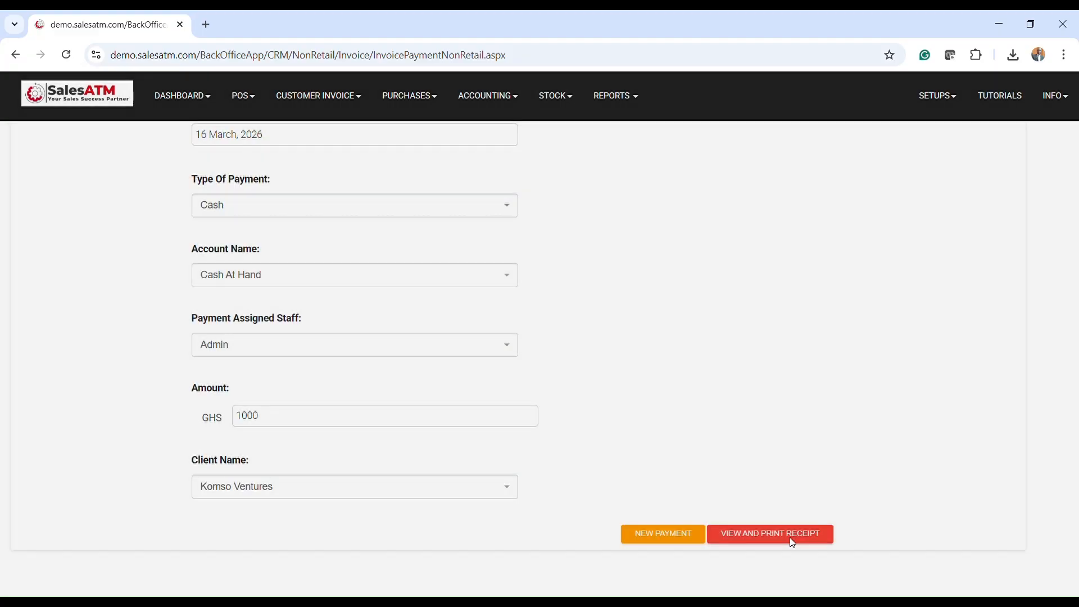
# - Open the receipt for the saved payment and review its details
pyautogui.scroll(2, 613, 403)
pyautogui.scroll(-2, 612, 403)
pyautogui.scroll(1, 613, 403)
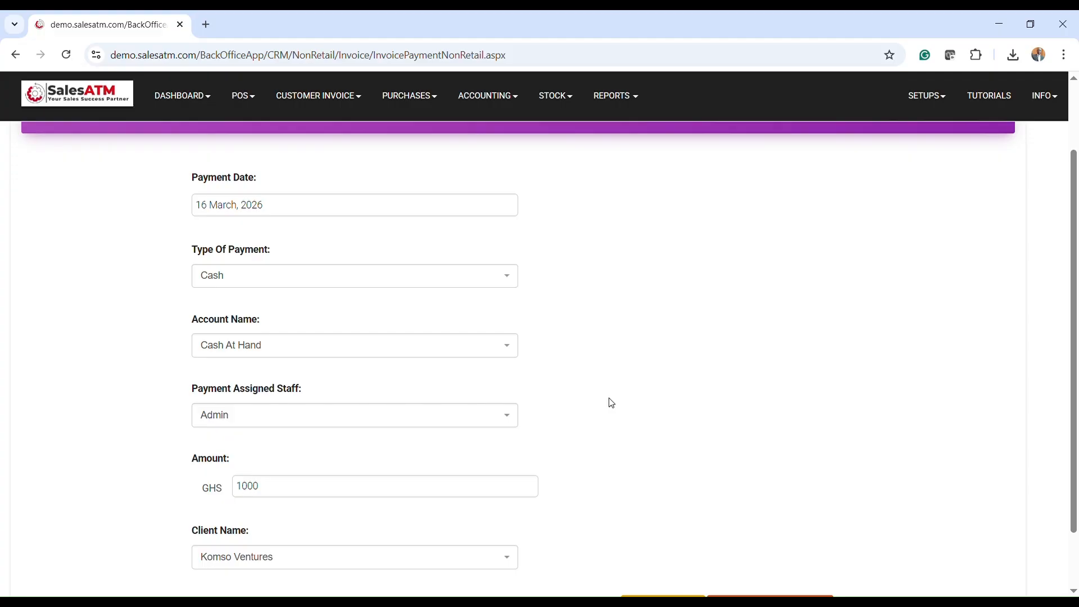
pyautogui.scroll(-1, 612, 403)
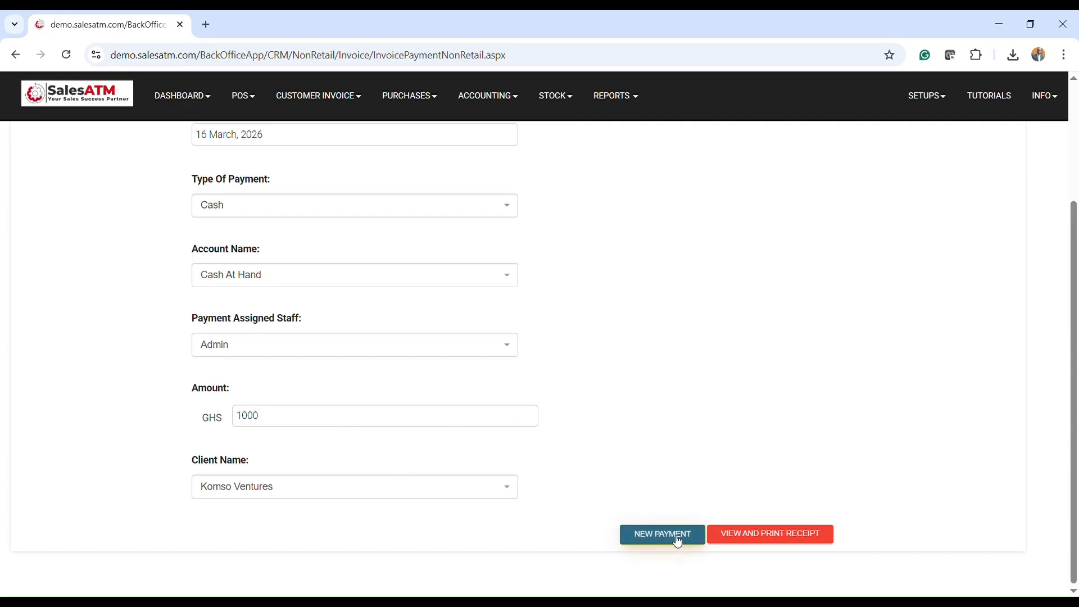
pyautogui.click(774, 541)
pyautogui.scroll(3, 500, 375)
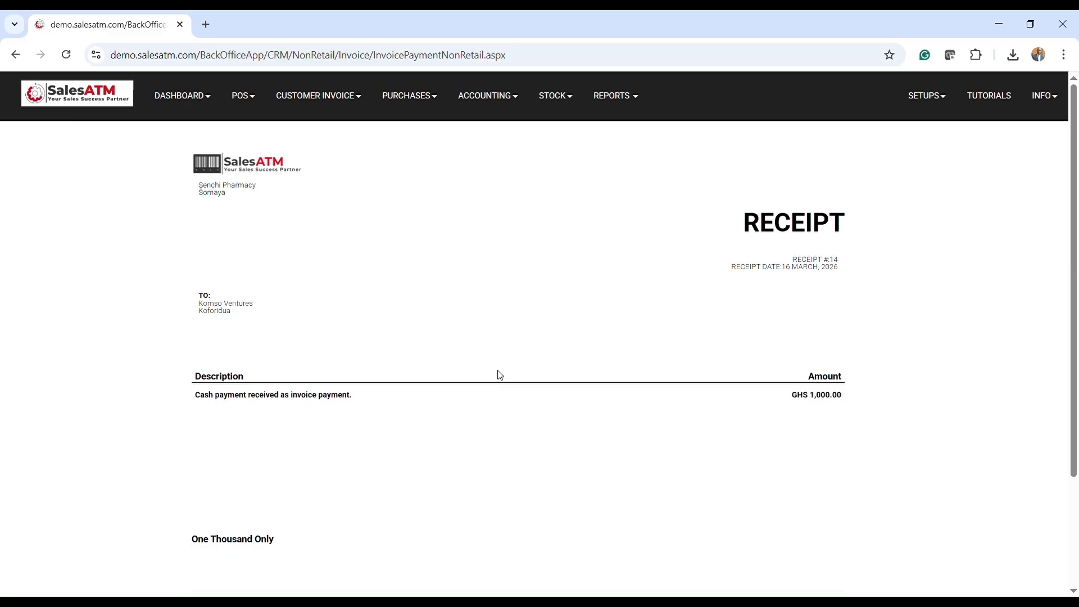
pyautogui.scroll(-2, 540, 395)
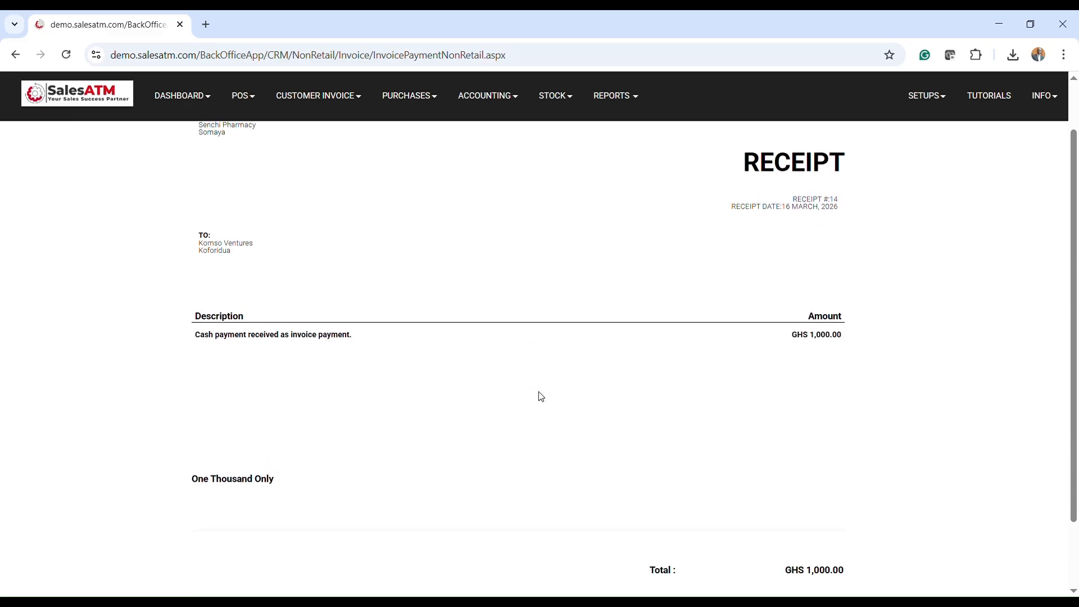
pyautogui.scroll(2, 541, 397)
pyautogui.scroll(-3, 540, 397)
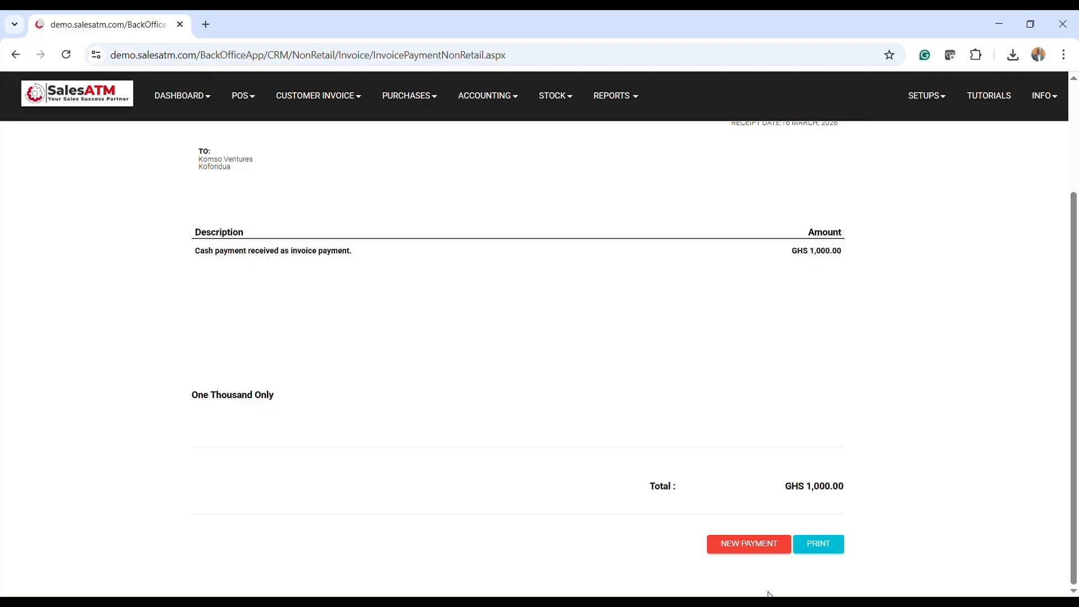
# - Start a new payment from the receipt page and check the form's prefilled fields
pyautogui.click(753, 546)
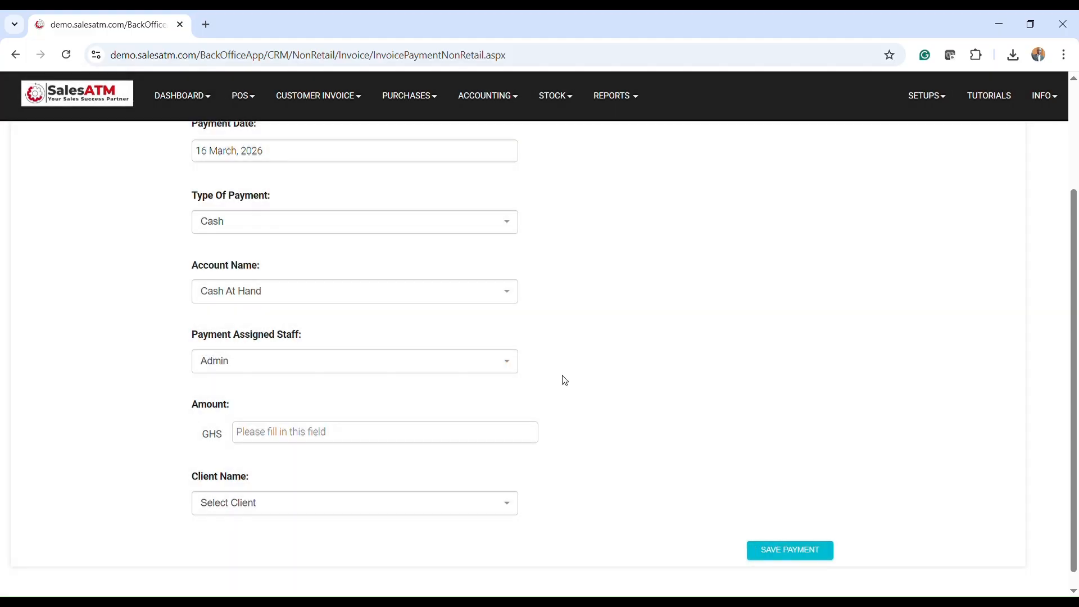
pyautogui.scroll(2, 558, 385)
pyautogui.scroll(-1, 558, 387)
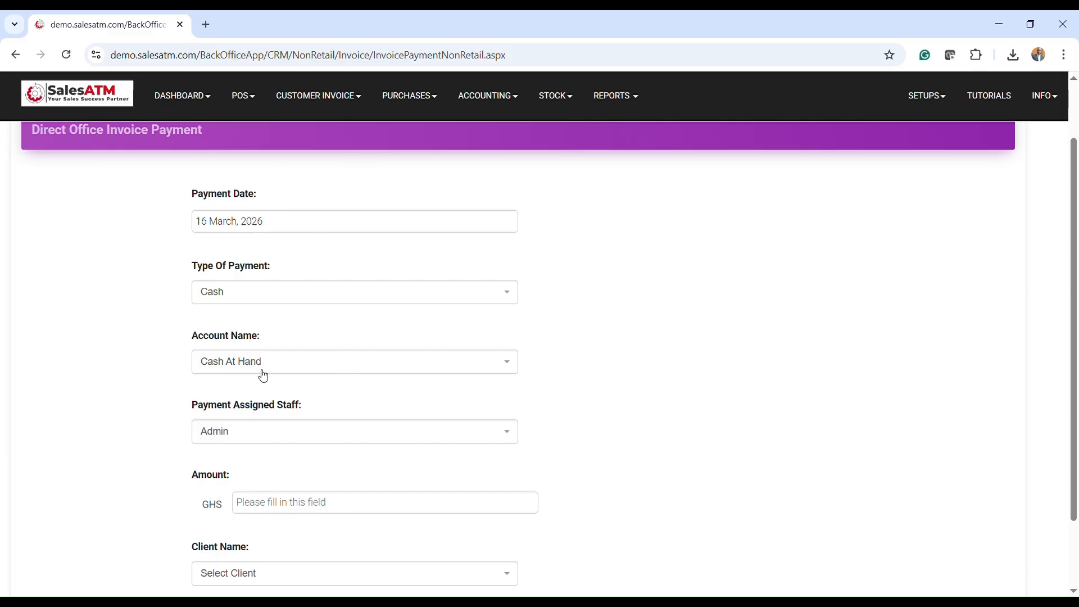
pyautogui.scroll(-1, 332, 404)
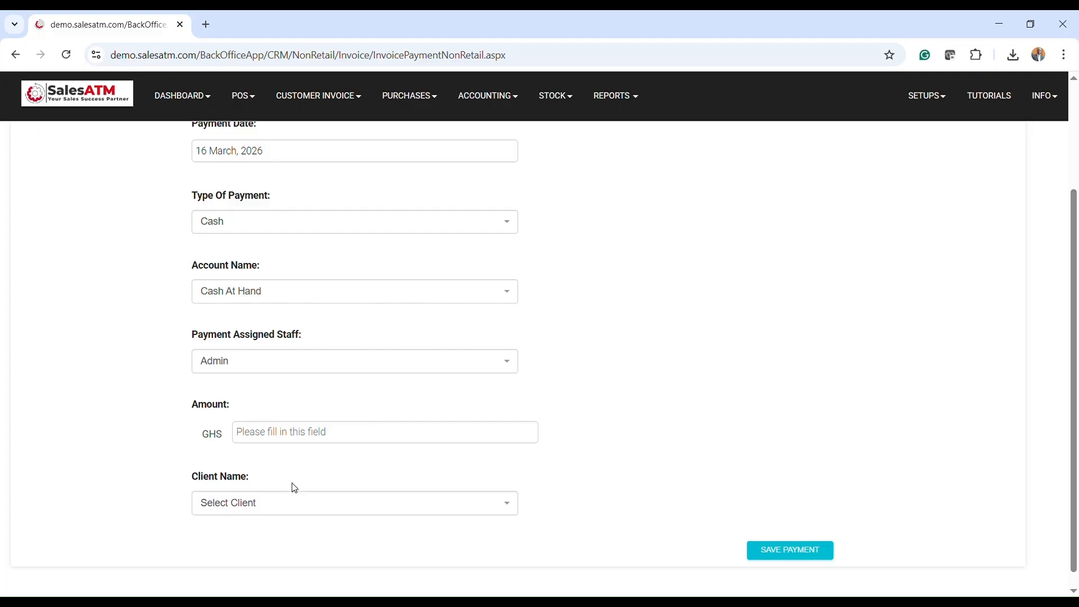
# - Enter GHS 500 as the new payment's amount and choose Komso Ventures as the client
pyautogui.click(301, 441)
pyautogui.write('500')
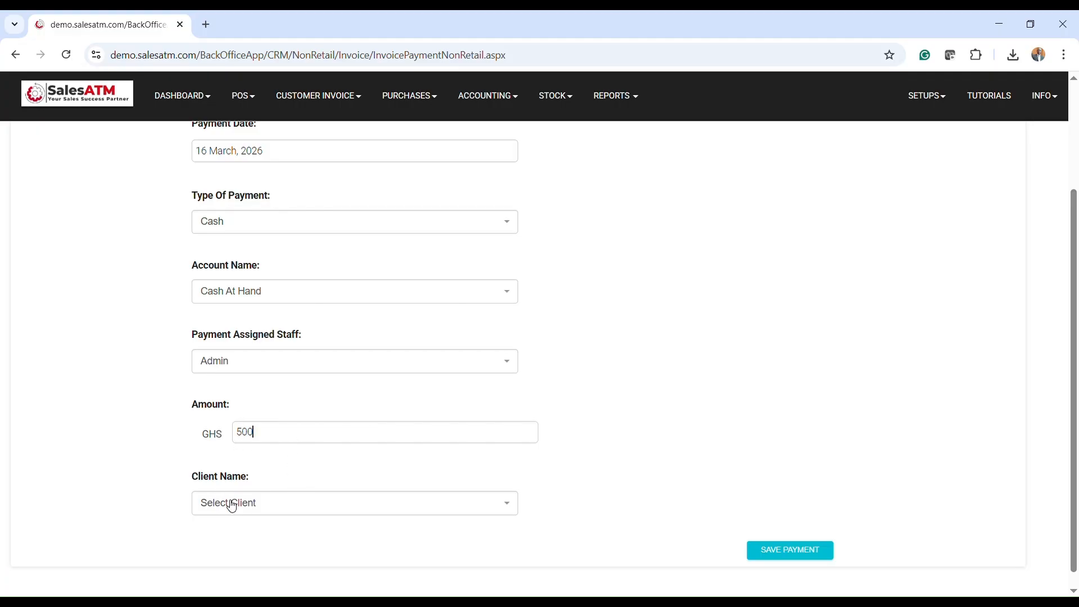
pyautogui.click(232, 506)
pyautogui.click(242, 481)
pyautogui.scroll(-4, 393, 470)
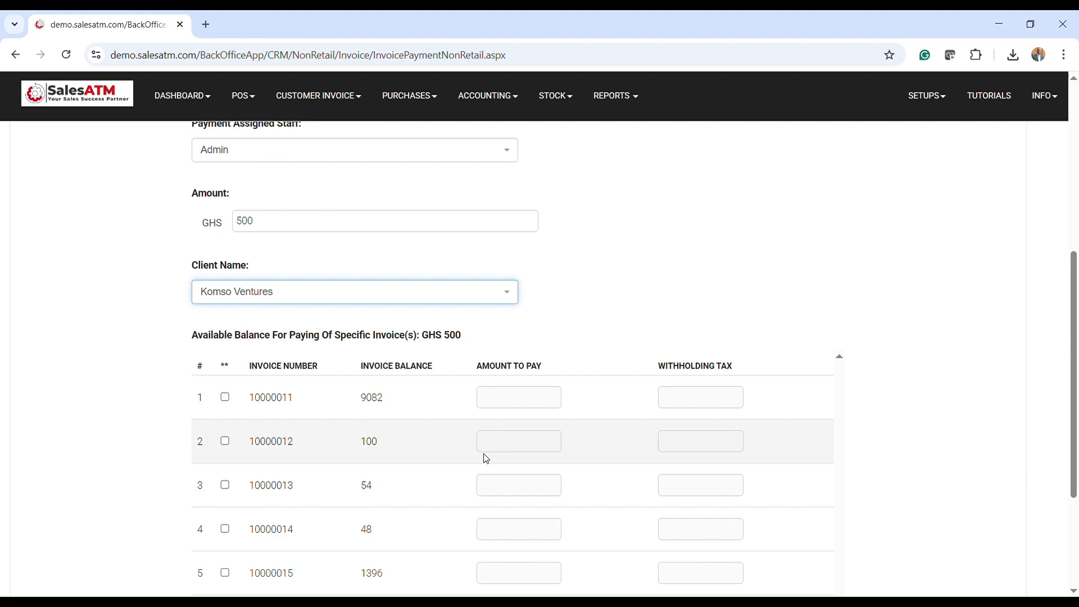
# - Open the customers' Invoice Payment Details report and review the recorded payments by invoice
pyautogui.scroll(-1, 486, 459)
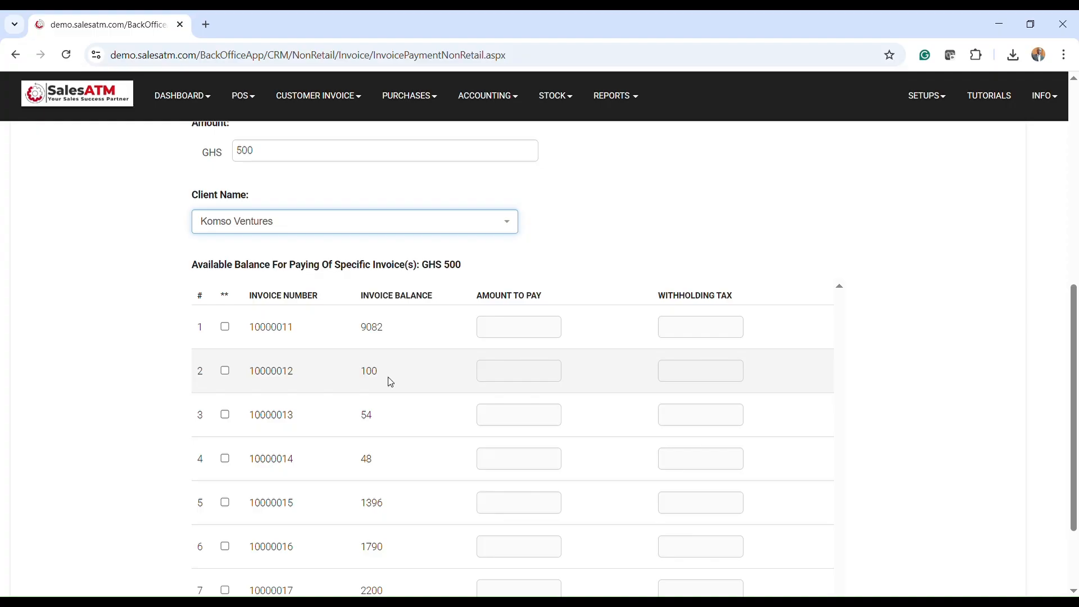
pyautogui.scroll(2, 576, 410)
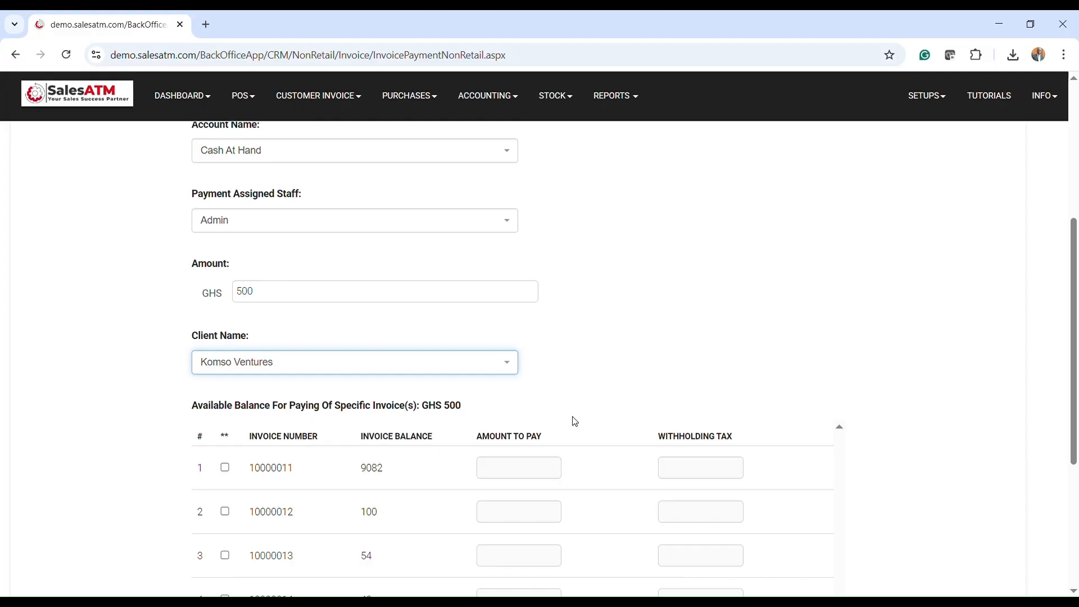
pyautogui.scroll(4, 569, 318)
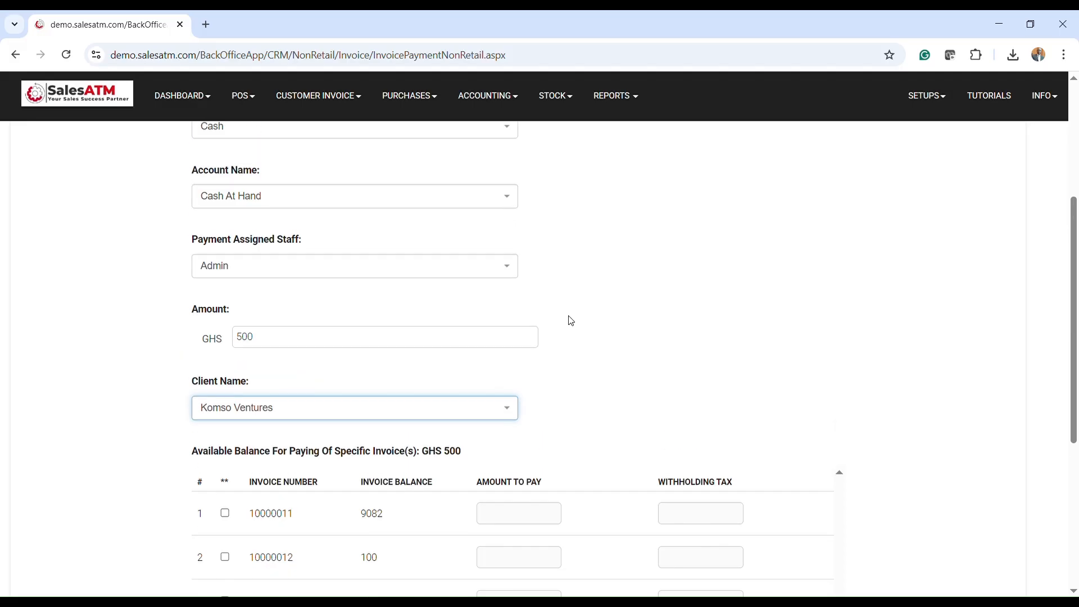
pyautogui.click(629, 96)
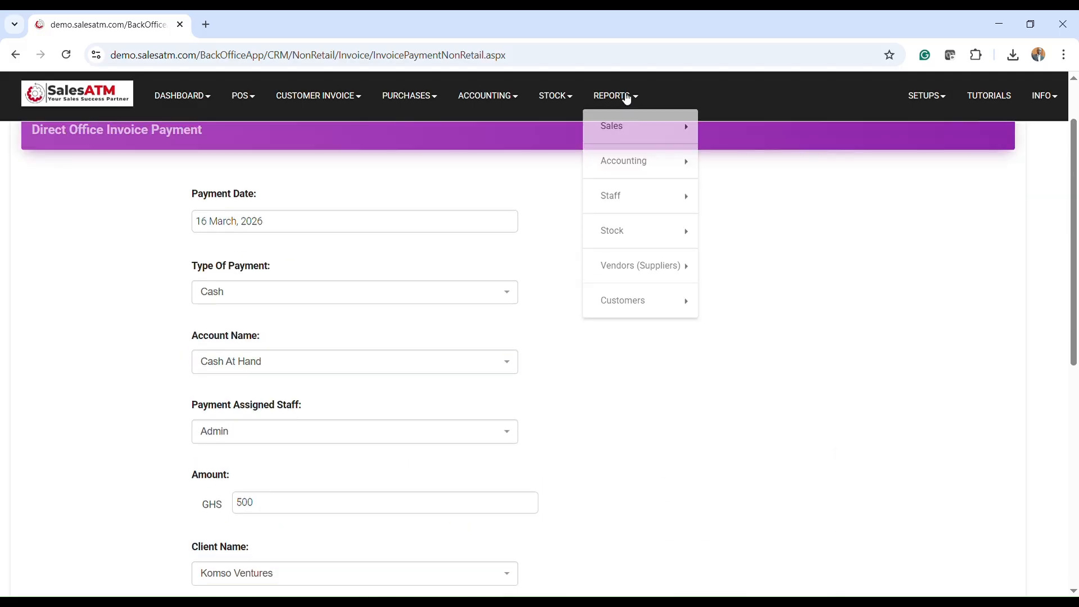
pyautogui.click(651, 307)
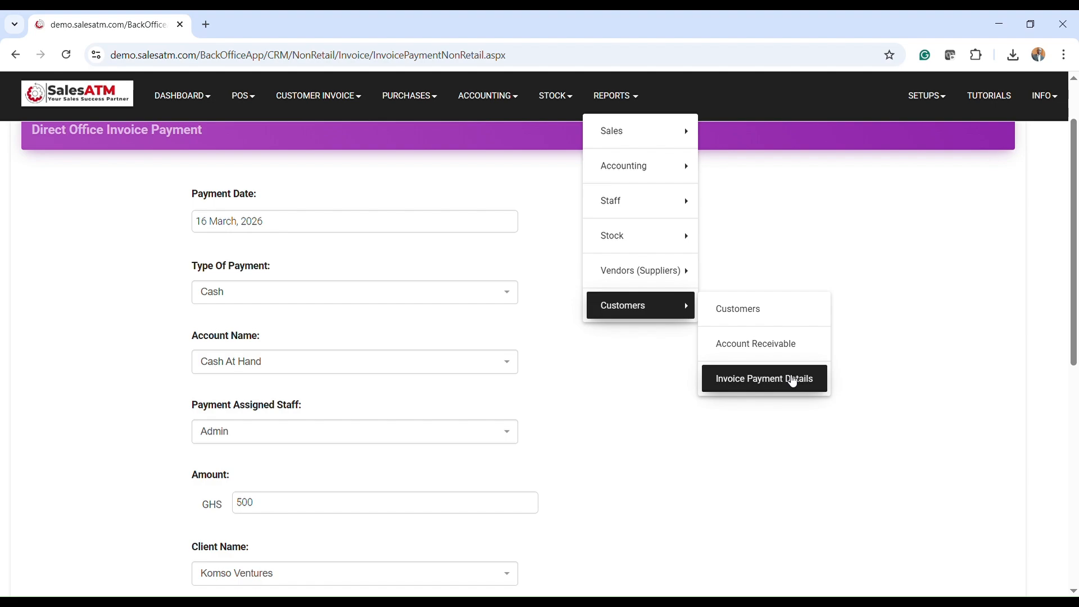
pyautogui.click(793, 381)
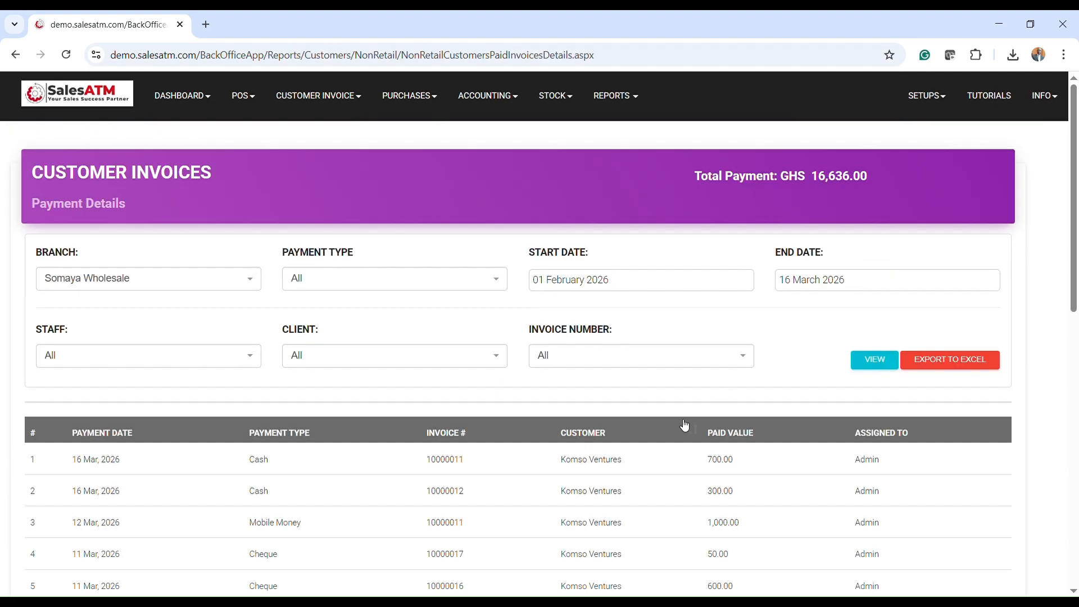
pyautogui.scroll(-3, 685, 425)
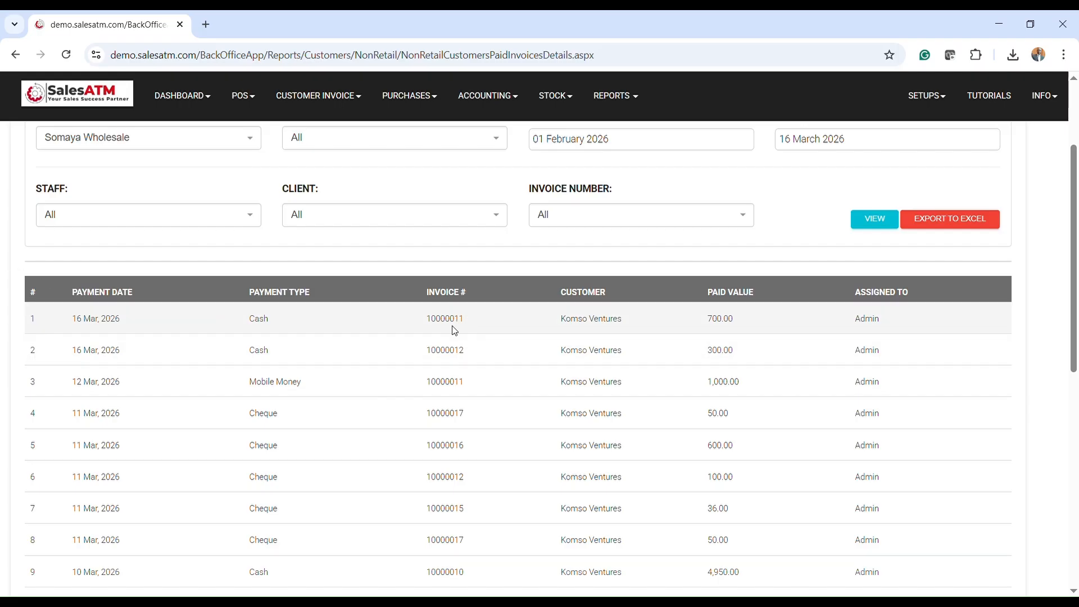
pyautogui.scroll(1, 760, 377)
pyautogui.scroll(3, 760, 377)
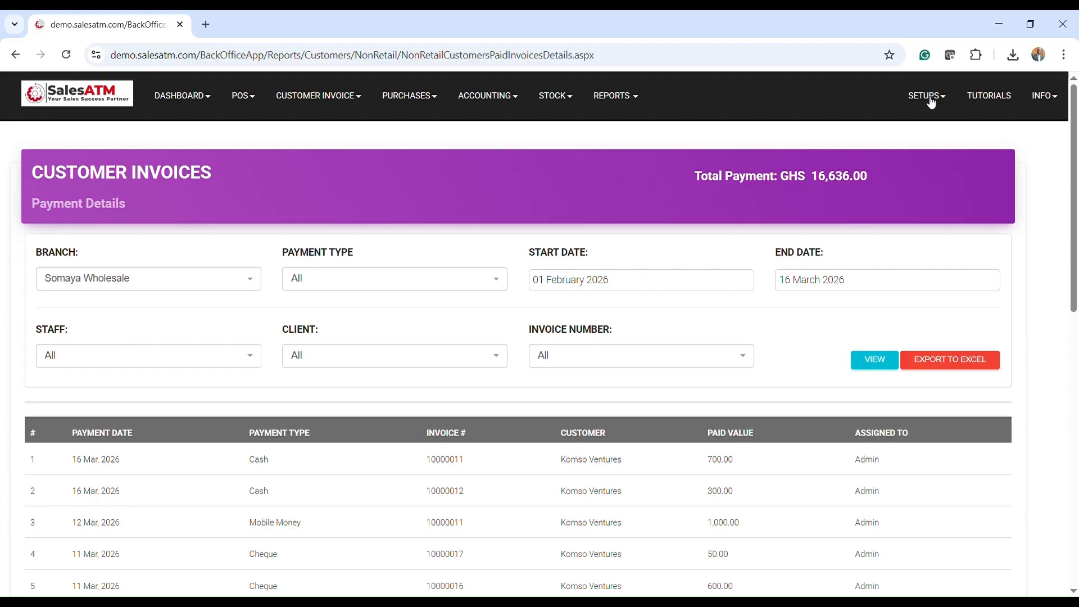
# - Load the Cash Account Details report for Cash At Hand - Somaya Wholesale and examine the 16 March 2026 invoice payment entry
pyautogui.click(600, 96)
pyautogui.moveTo(654, 171)
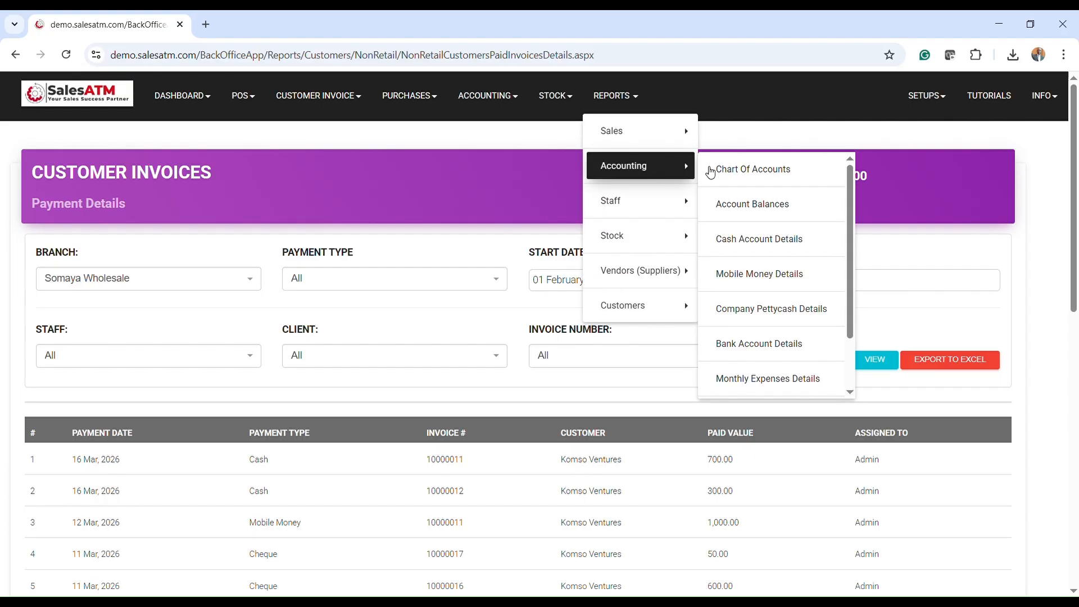
pyautogui.click(766, 243)
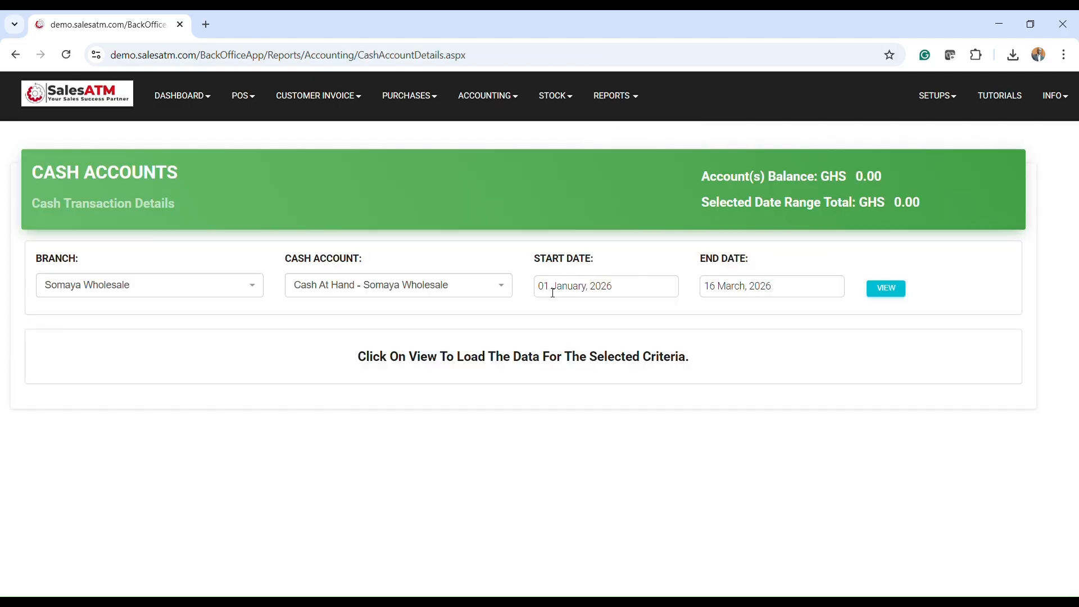
pyautogui.scroll(-1, 552, 292)
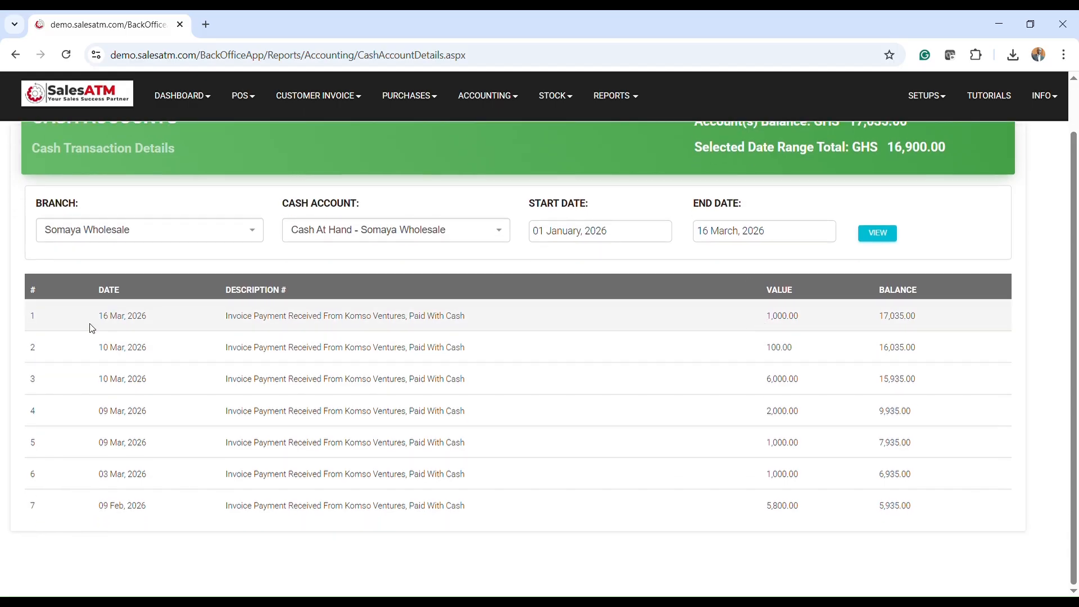
pyautogui.moveTo(96, 320); pyautogui.dragTo(931, 317)
pyautogui.click(938, 317)
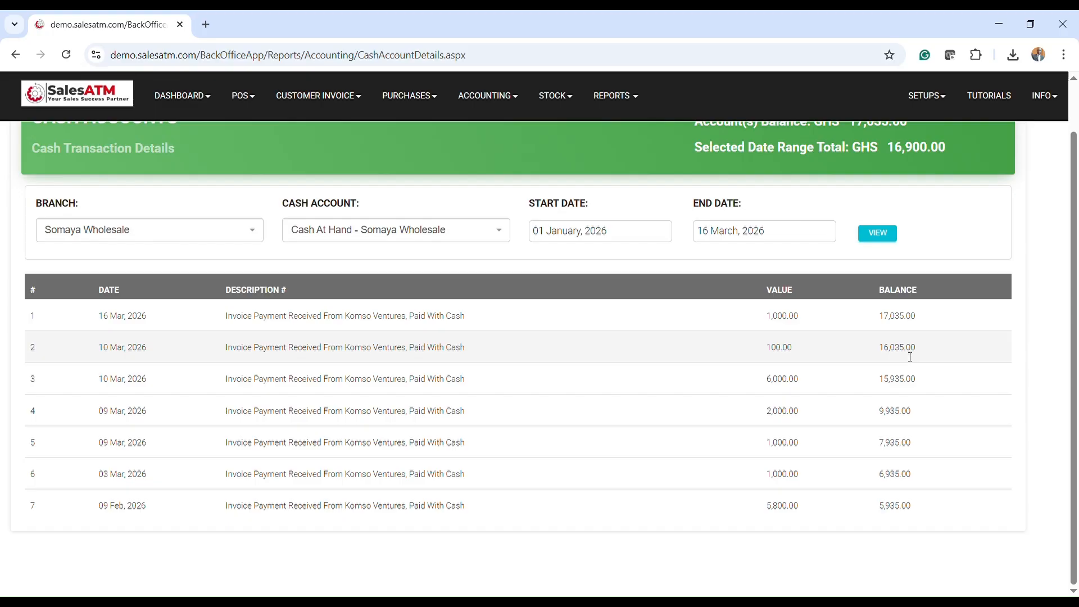
pyautogui.scroll(1, 469, 559)
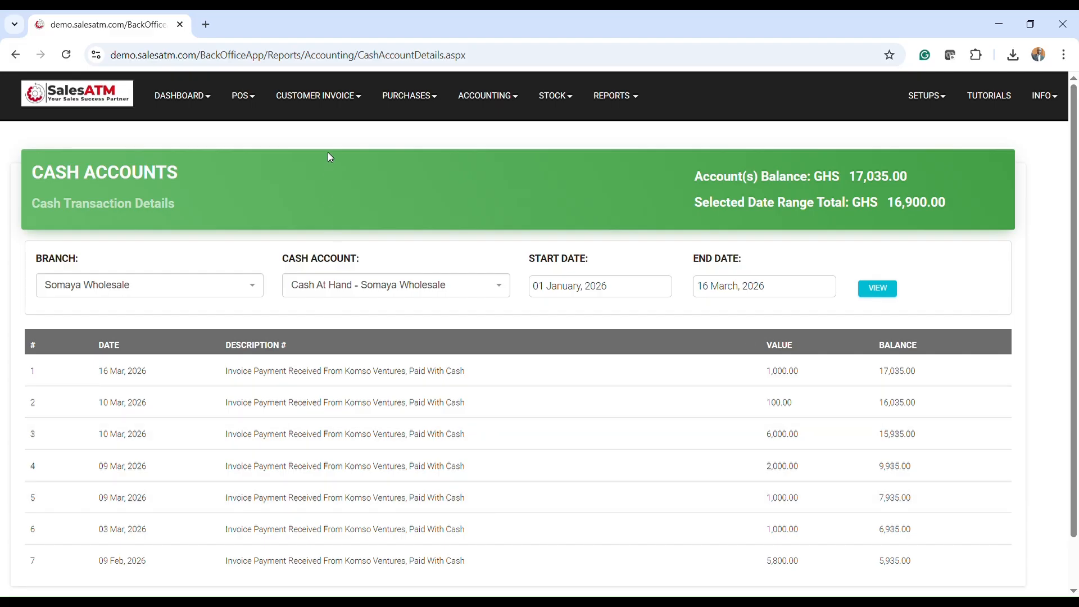
# - Open a blank Invoice Payment (Recovery) form for a new customer payment
pyautogui.click(331, 102)
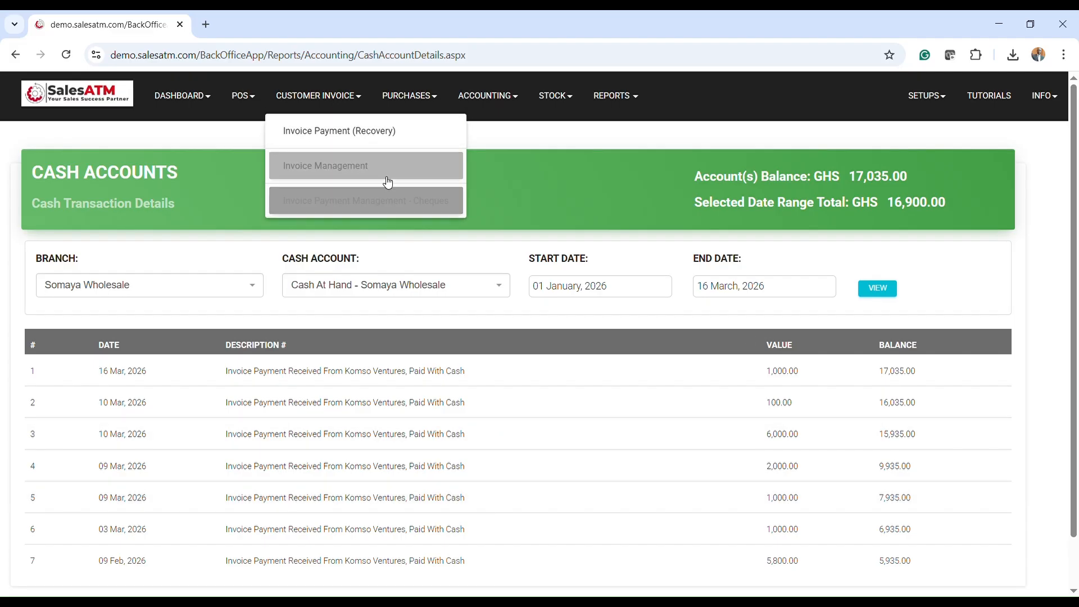
pyautogui.click(344, 132)
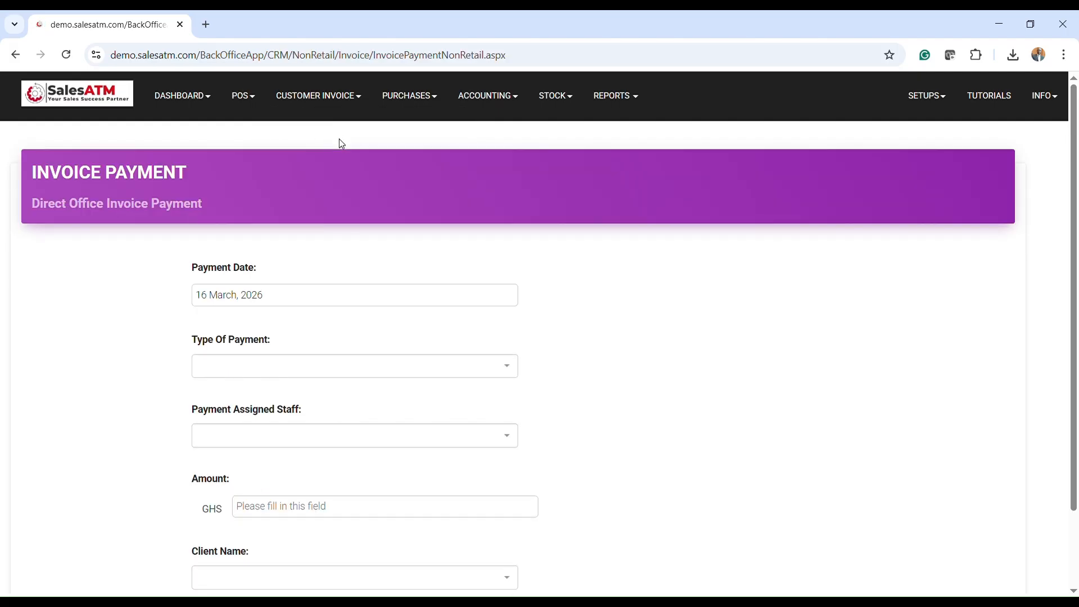
pyautogui.scroll(-2, 314, 236)
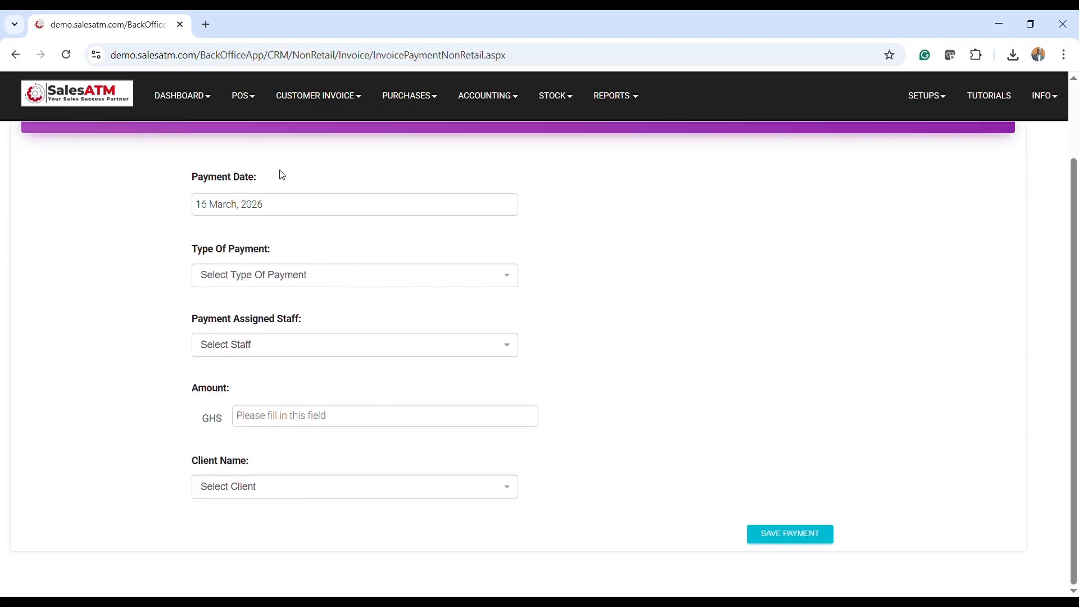
# - Set the payment type to Mobile Money, choose the Momo account and assign Admin as the payment staff
pyautogui.click(255, 276)
pyautogui.click(259, 394)
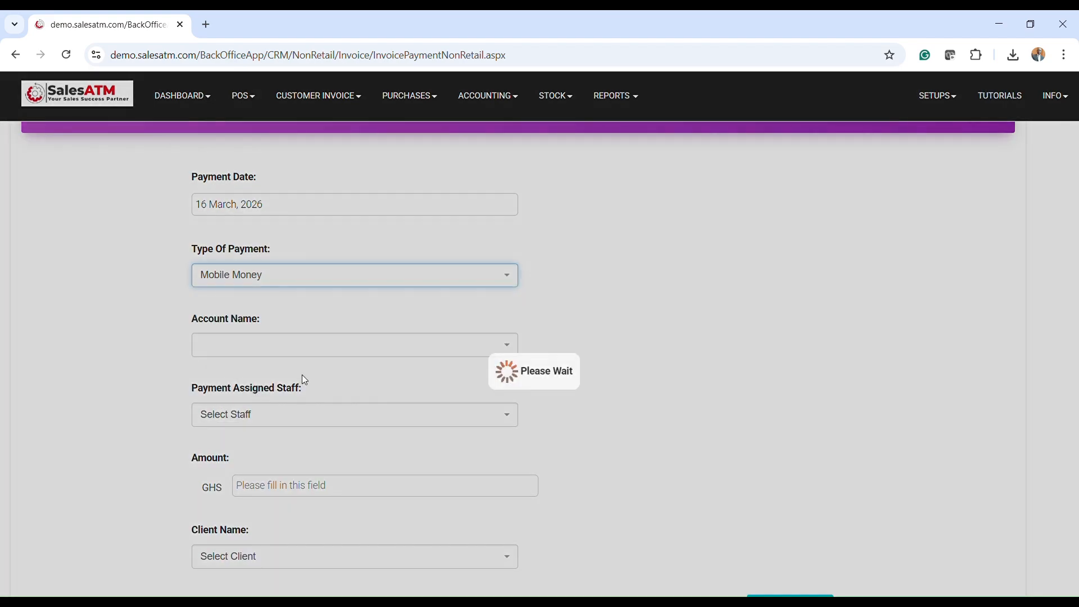
pyautogui.scroll(-1, 321, 281)
pyautogui.click(311, 276)
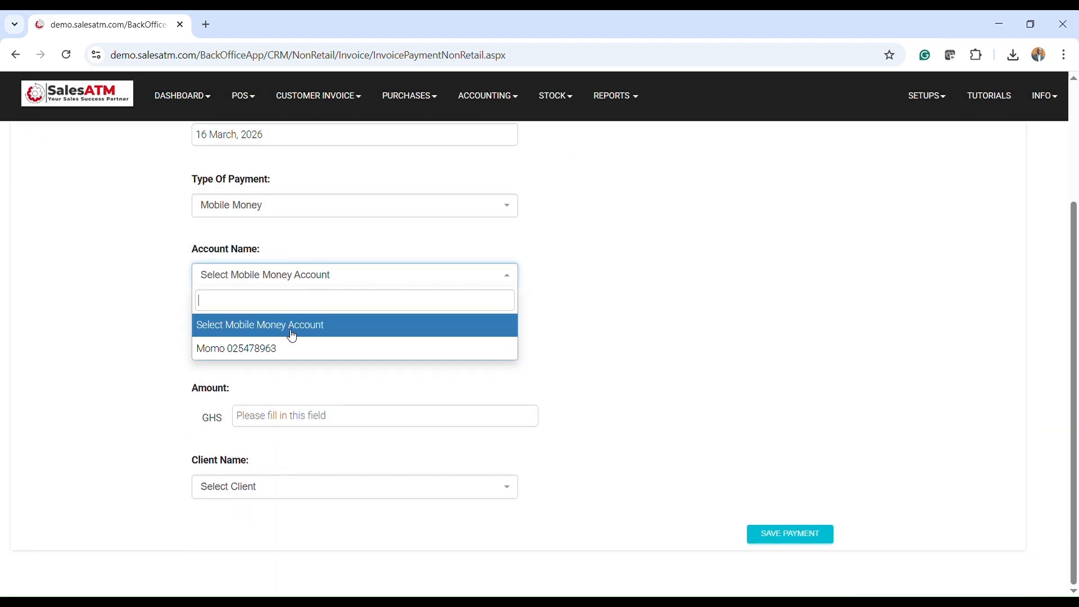
pyautogui.click(279, 349)
pyautogui.click(273, 350)
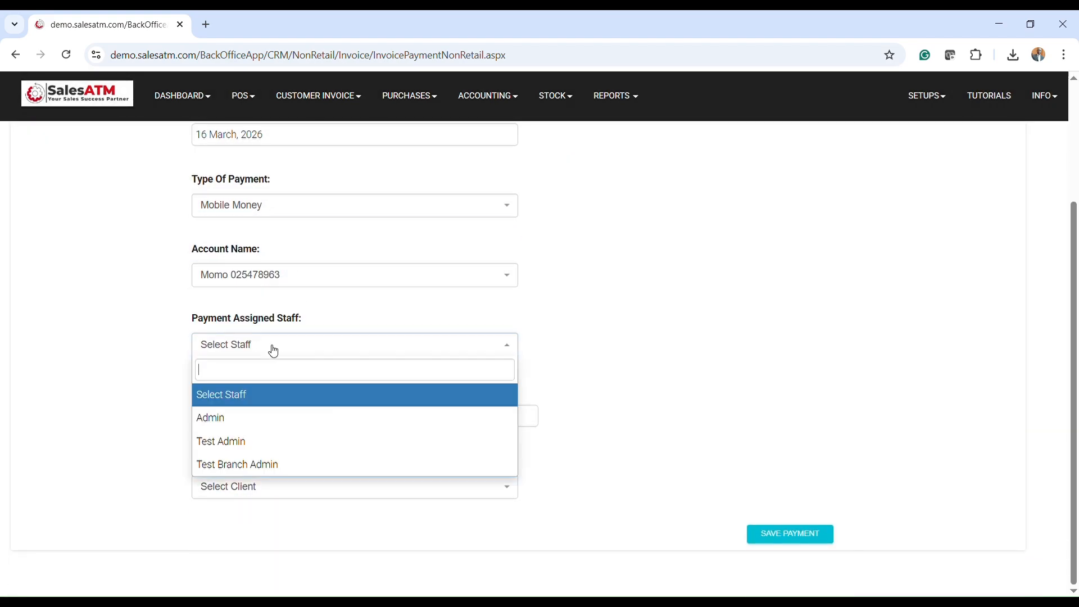
pyautogui.click(242, 418)
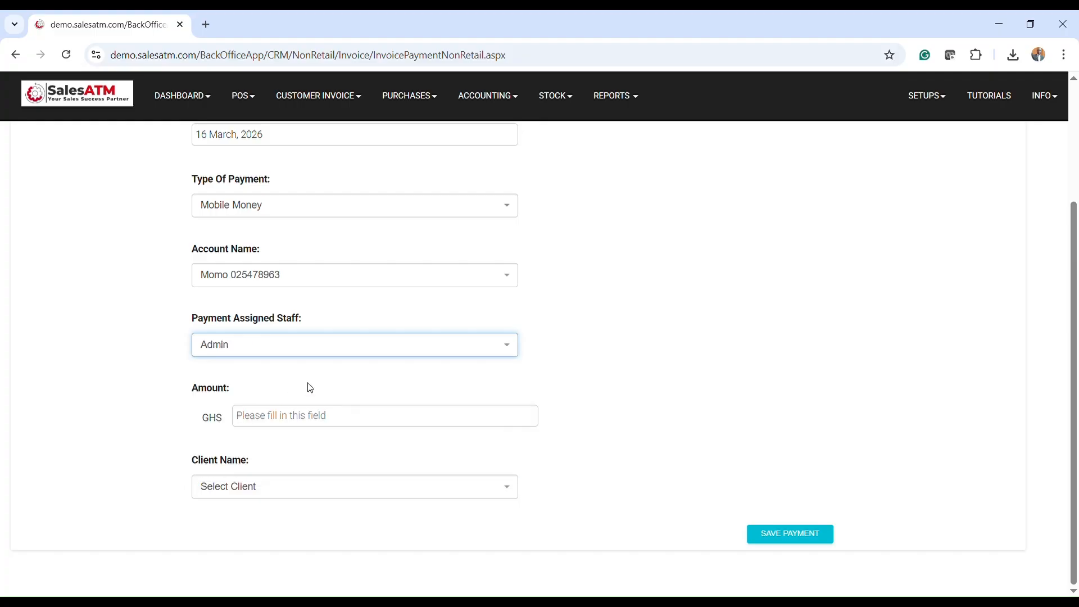
# - Enter GHS 500 as the amount and choose Komso Ventures as the client to load its invoices
pyautogui.click(262, 417)
pyautogui.write('500')
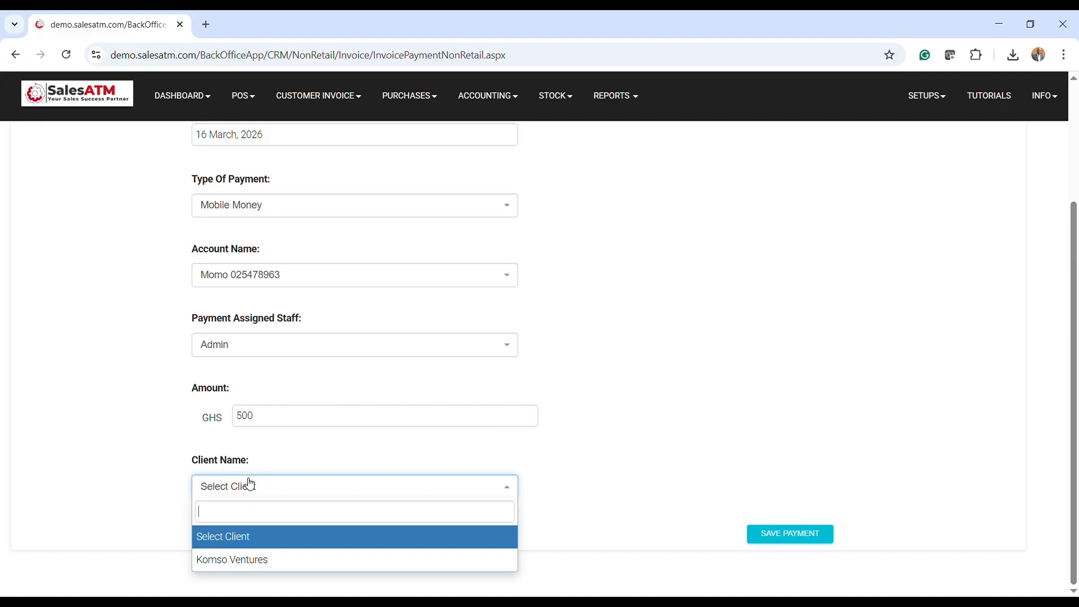
pyautogui.click(241, 561)
pyautogui.scroll(-1, 382, 395)
pyautogui.scroll(-5, 368, 462)
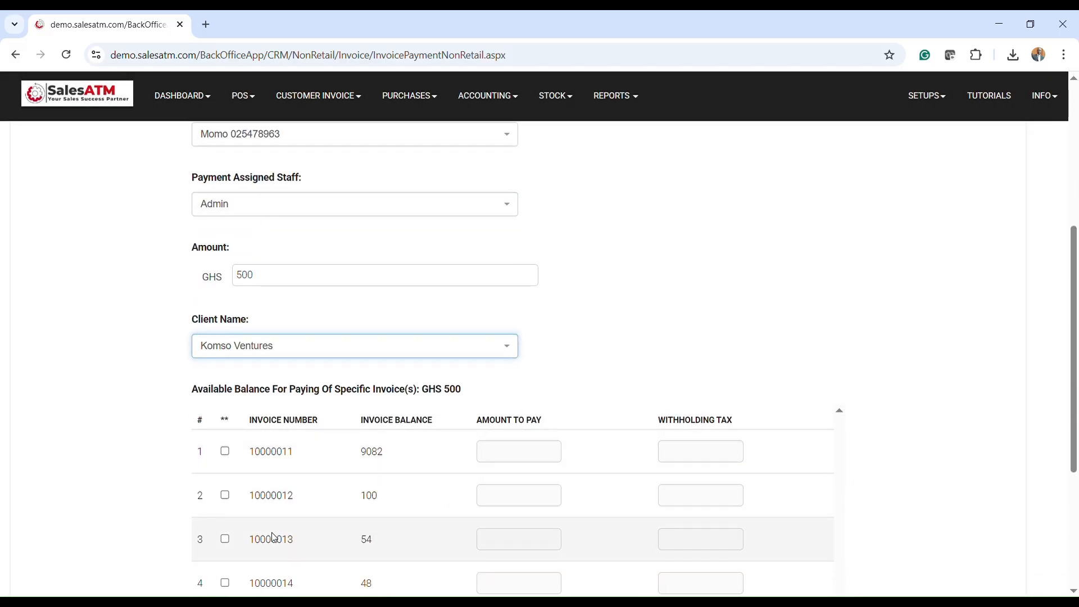
pyautogui.scroll(4, 370, 465)
pyautogui.scroll(1, 370, 465)
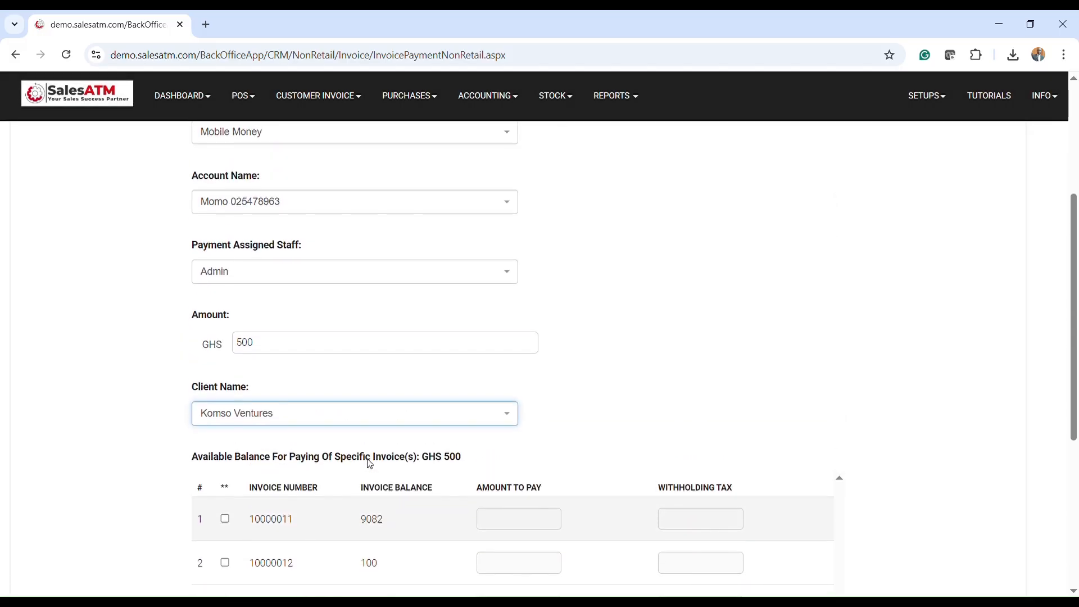
# - Change the payment amount to GHS 600 and check the available balance for paying specific invoices
pyautogui.doubleClick(267, 347)
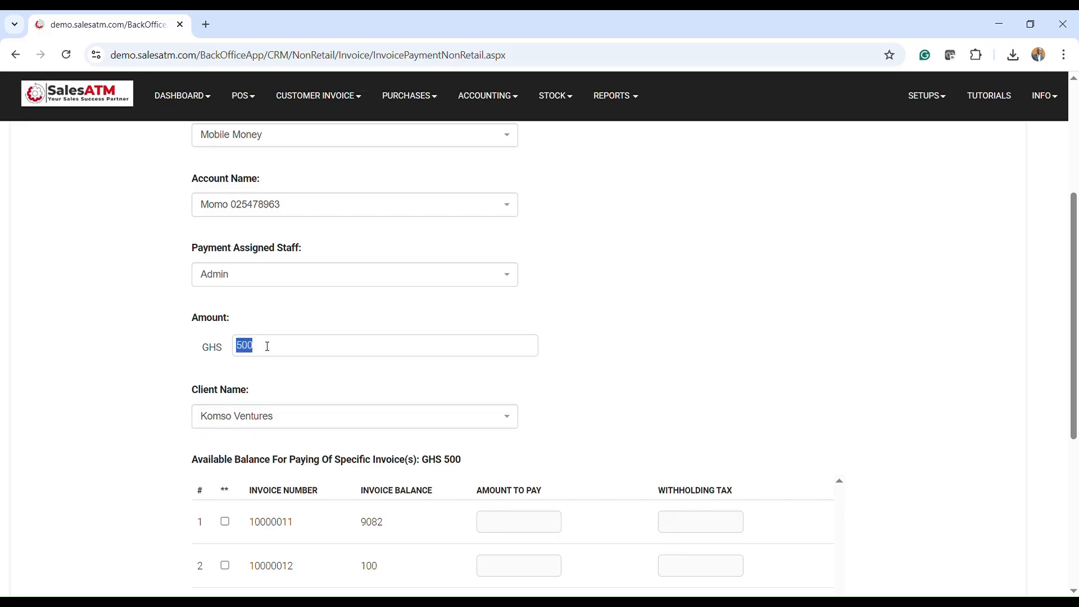
pyautogui.write('600')
pyautogui.scroll(-4, 500, 427)
pyautogui.scroll(-2, 421, 534)
pyautogui.scroll(4, 422, 508)
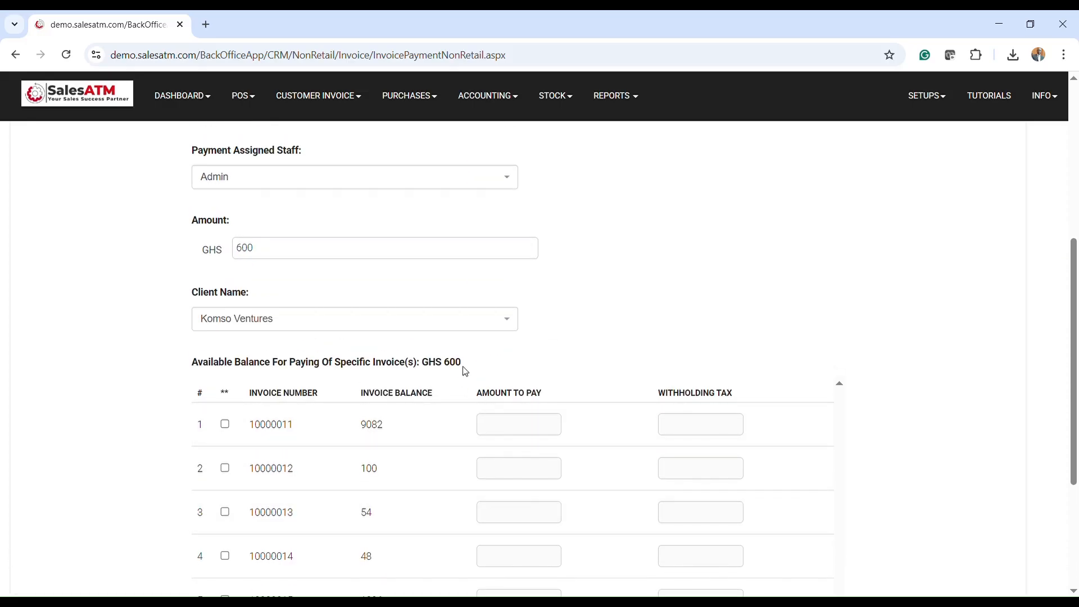
pyautogui.moveTo(462, 364); pyautogui.dragTo(446, 369)
pyautogui.scroll(5, 565, 289)
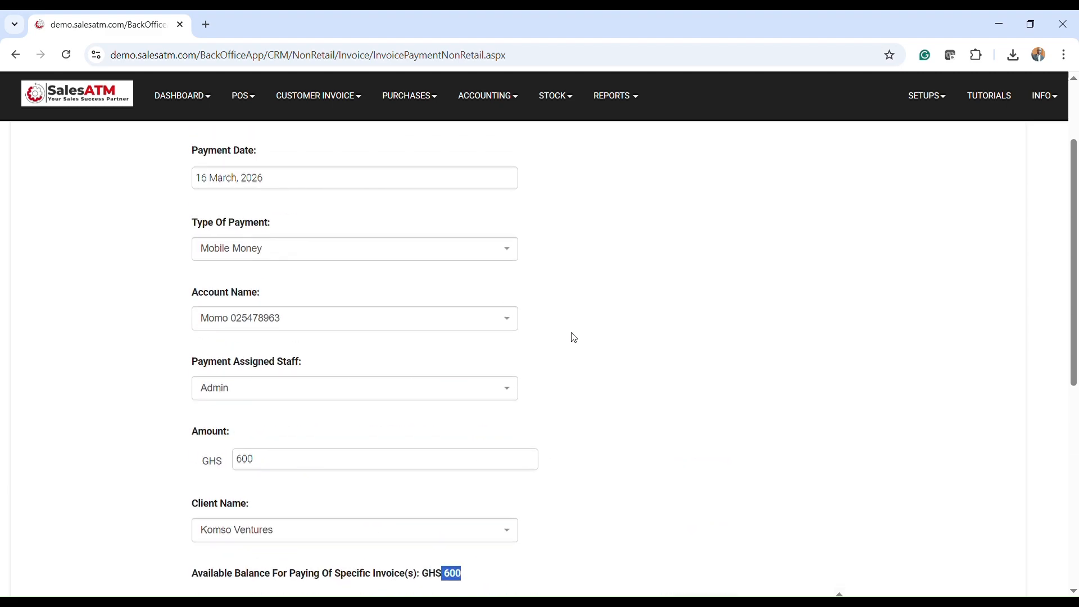
pyautogui.scroll(1, 571, 337)
pyautogui.scroll(-2, 500, 324)
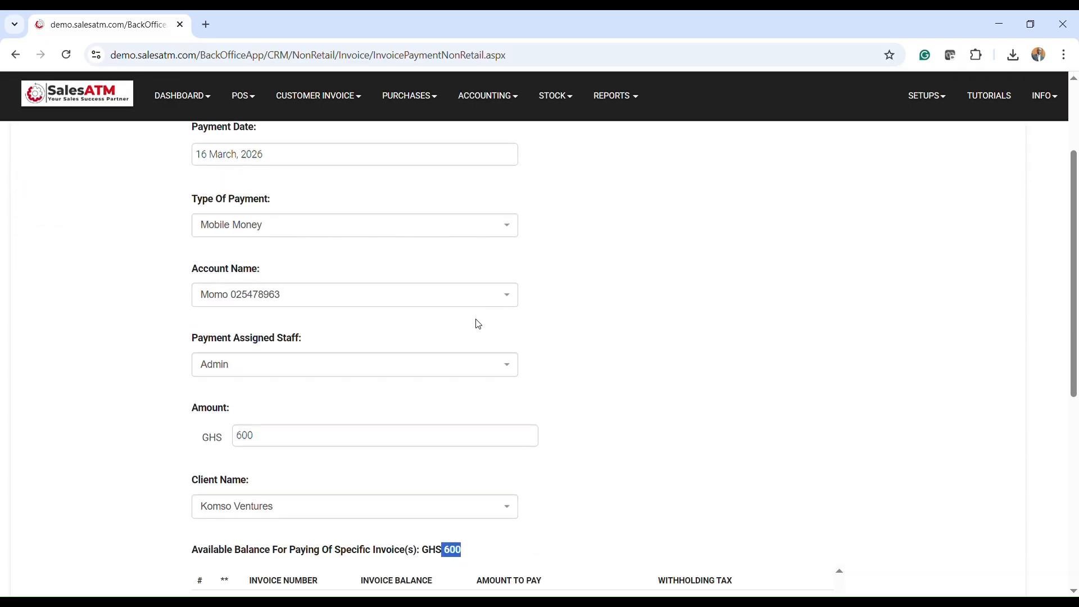
# - Set the payment type to Cheque with the cheque status Cleared At Bank
pyautogui.click(292, 226)
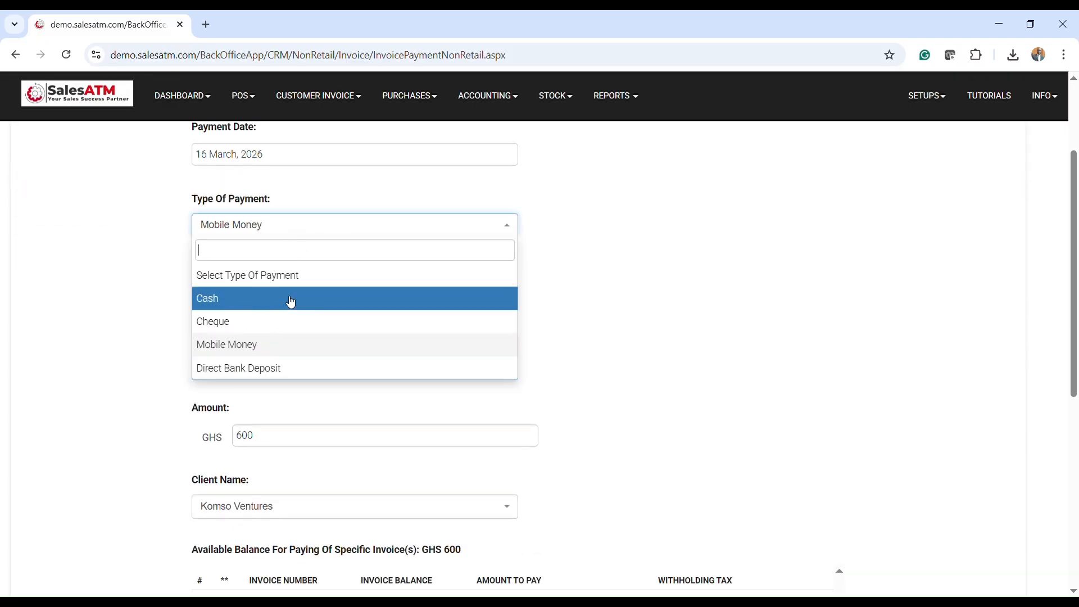
pyautogui.click(268, 322)
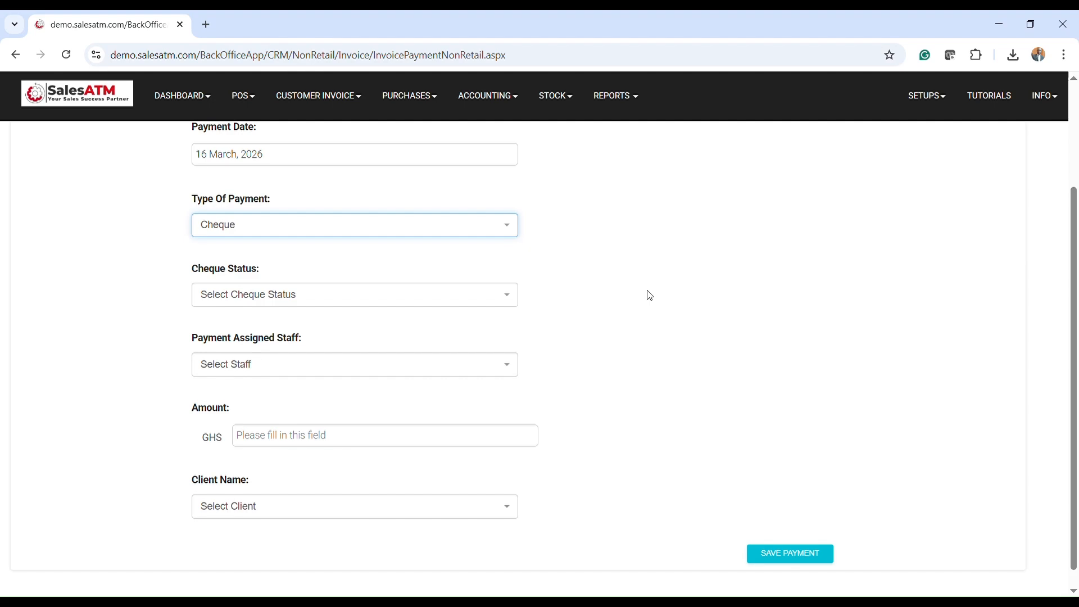
pyautogui.click(292, 294)
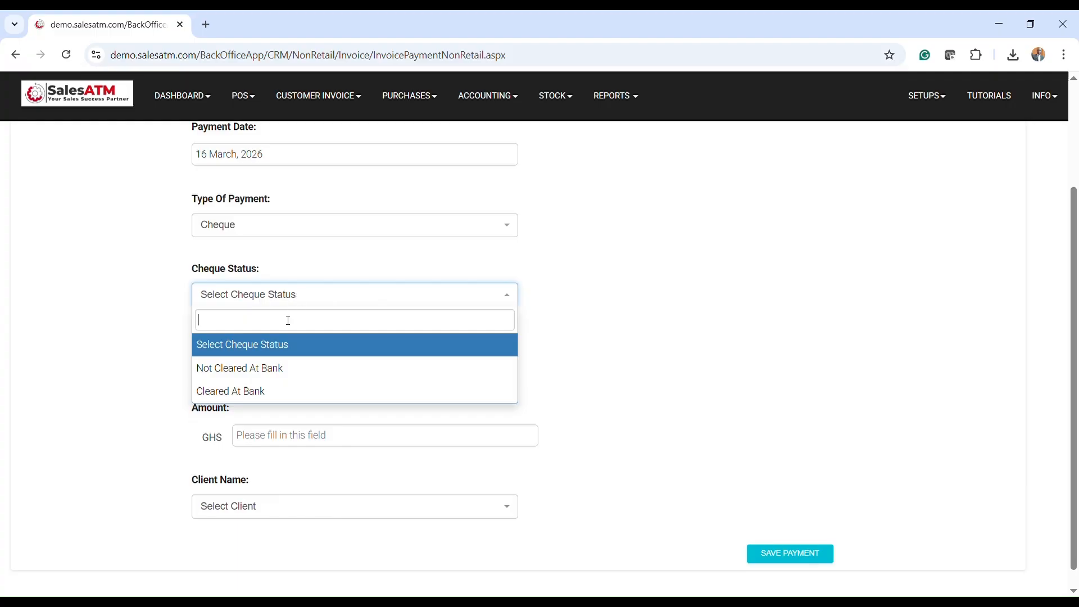
pyautogui.click(241, 392)
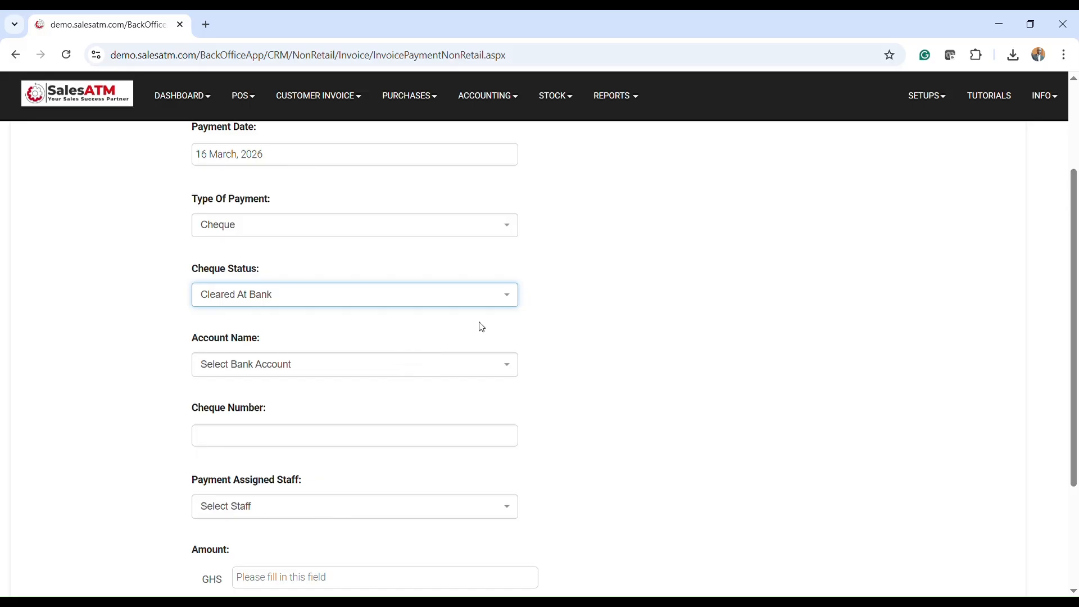
# - Choose New Abc Bank as the receiving account and enter the cheque number
pyautogui.click(284, 370)
pyautogui.click(264, 442)
pyautogui.scroll(-2, 332, 414)
pyautogui.click(245, 300)
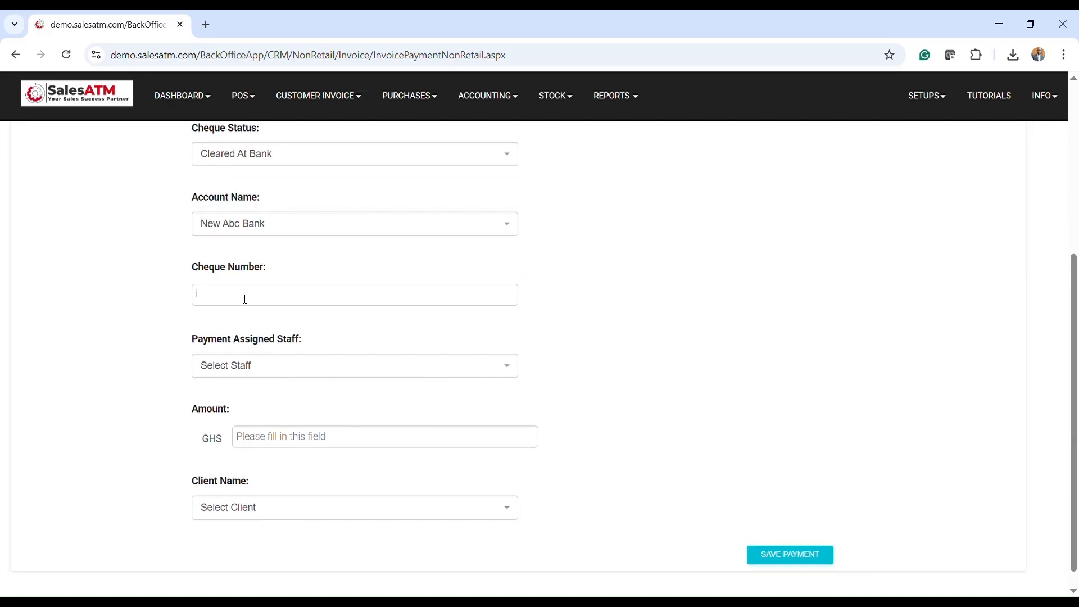
pyautogui.write('sdfsdfsd145796')
# - Assign the cheque payment to Admin, enter GHS 300 as the amount and choose Komso Ventures as the client
pyautogui.click(277, 373)
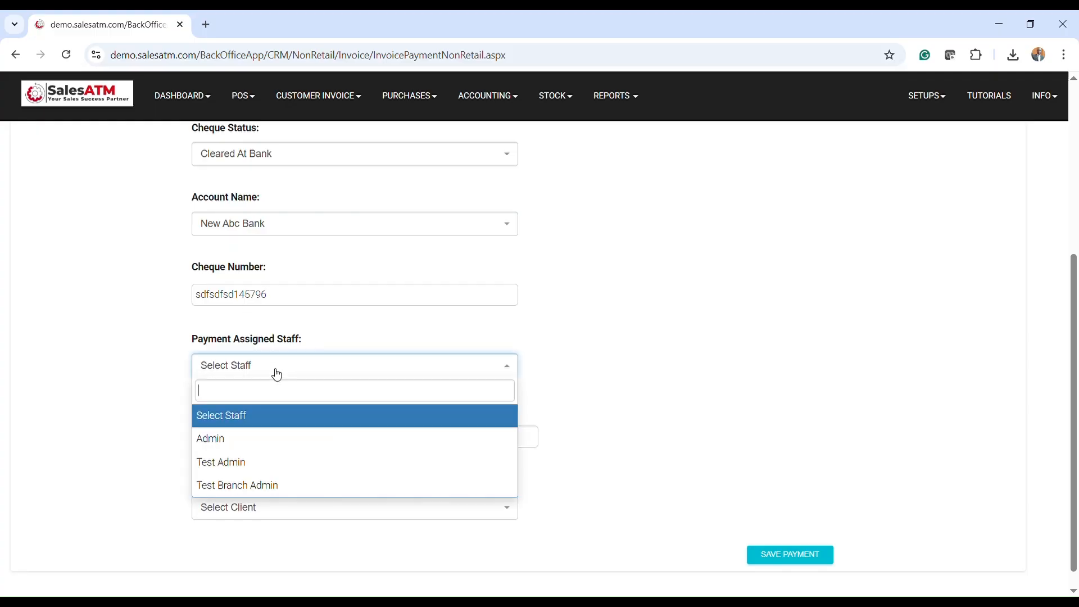
pyautogui.click(273, 444)
pyautogui.scroll(-1, 345, 405)
pyautogui.click(299, 422)
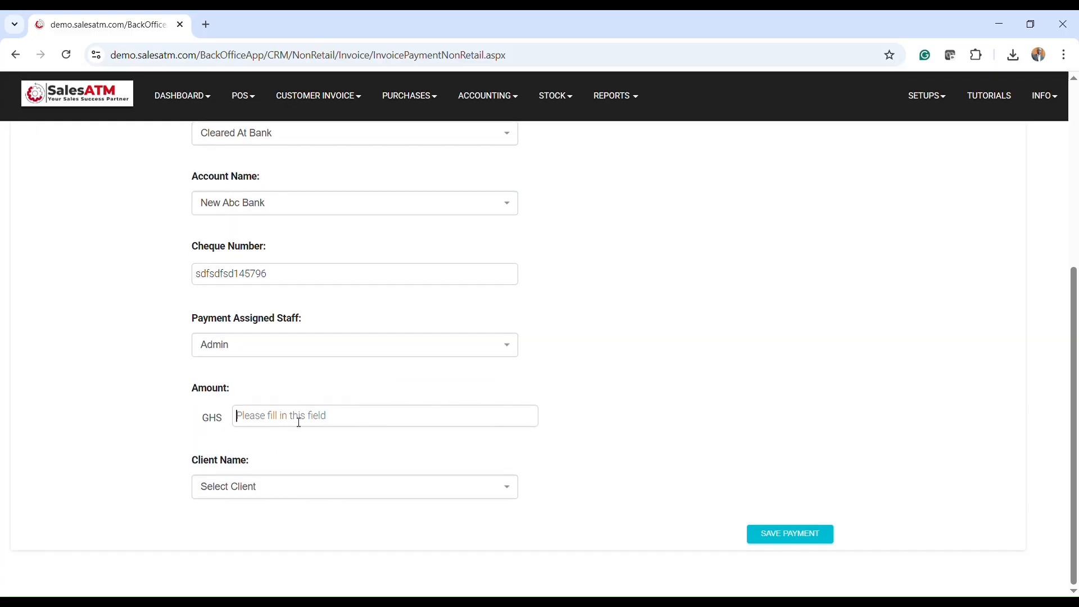
pyautogui.write('300')
pyautogui.click(295, 499)
pyautogui.click(245, 564)
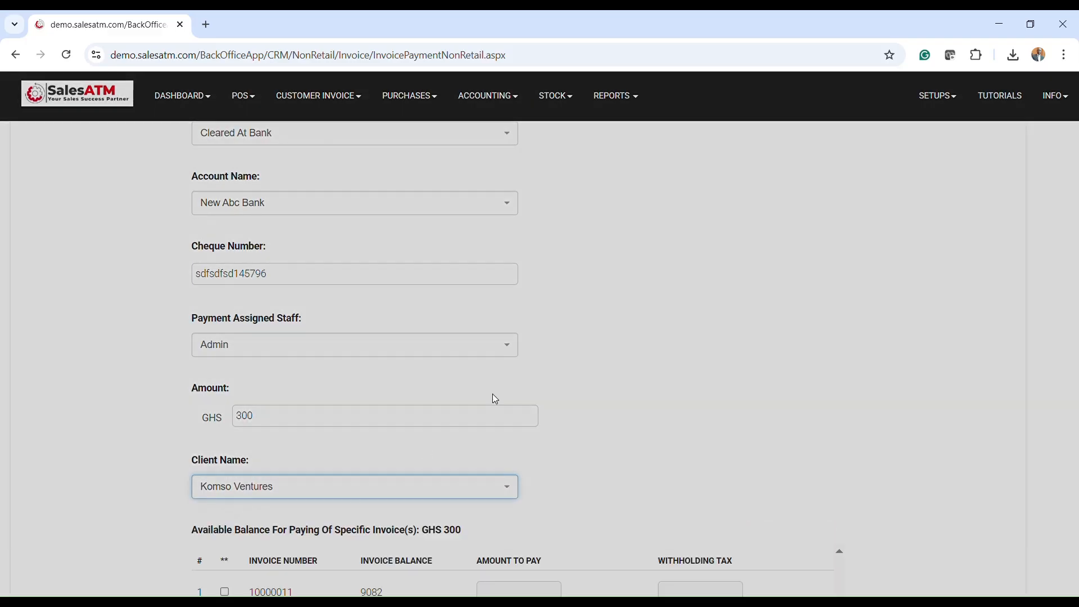
# - Allocate GHS 300 of the cheque payment to the first listed Komso Ventures invoice and save the payment
pyautogui.scroll(-7, 500, 357)
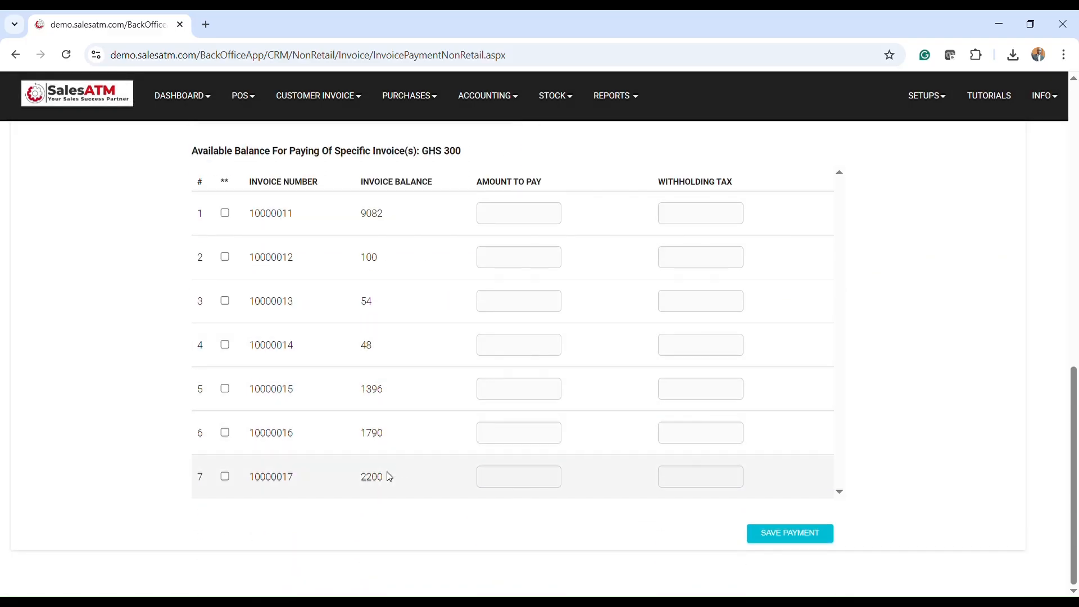
pyautogui.scroll(1, 373, 440)
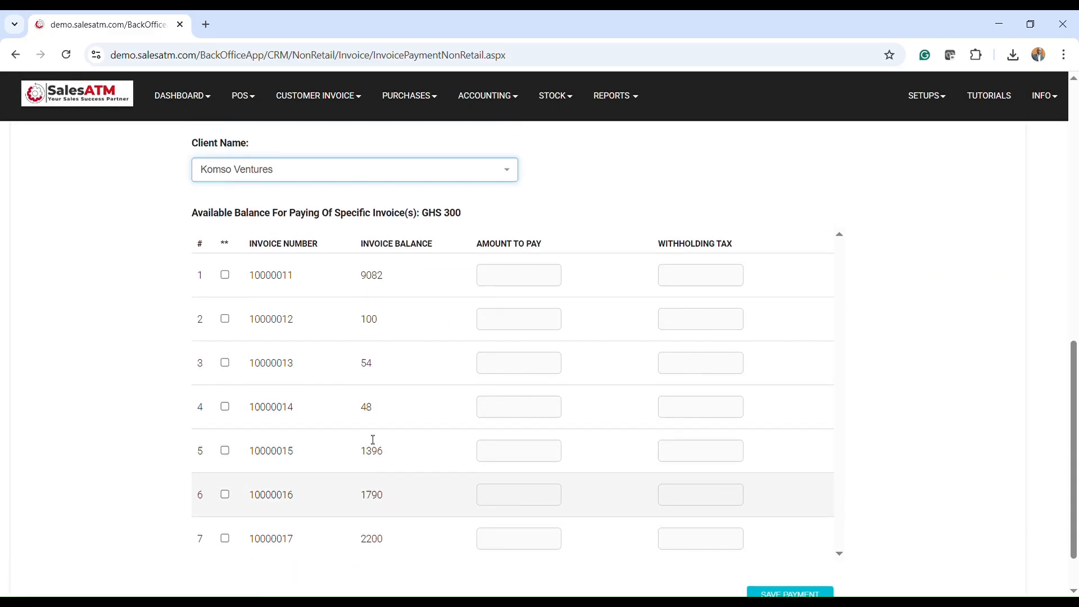
pyautogui.scroll(1, 373, 440)
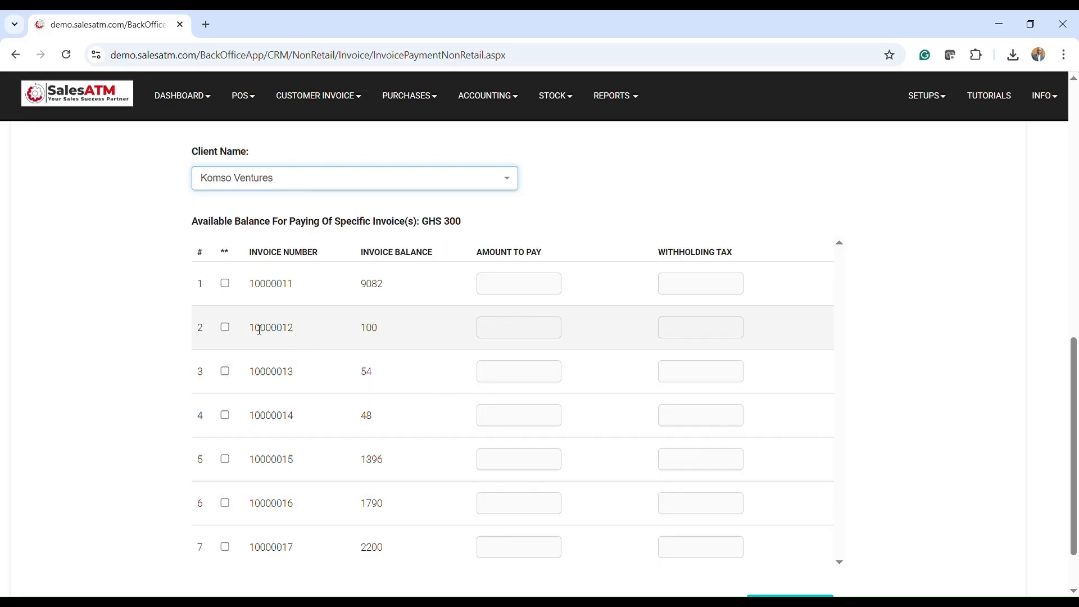
pyautogui.click(225, 283)
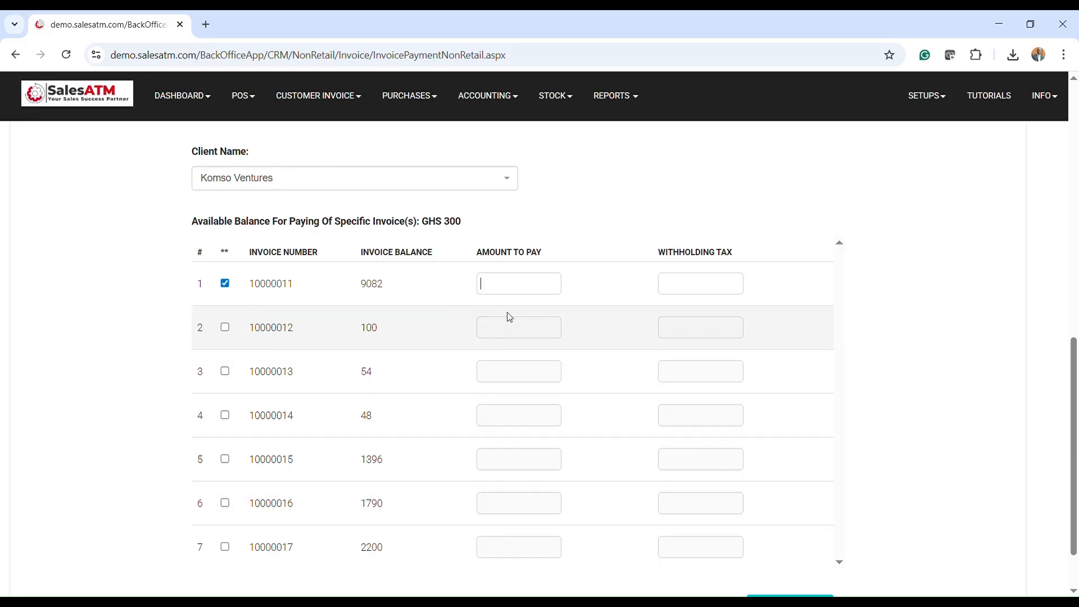
pyautogui.write('300')
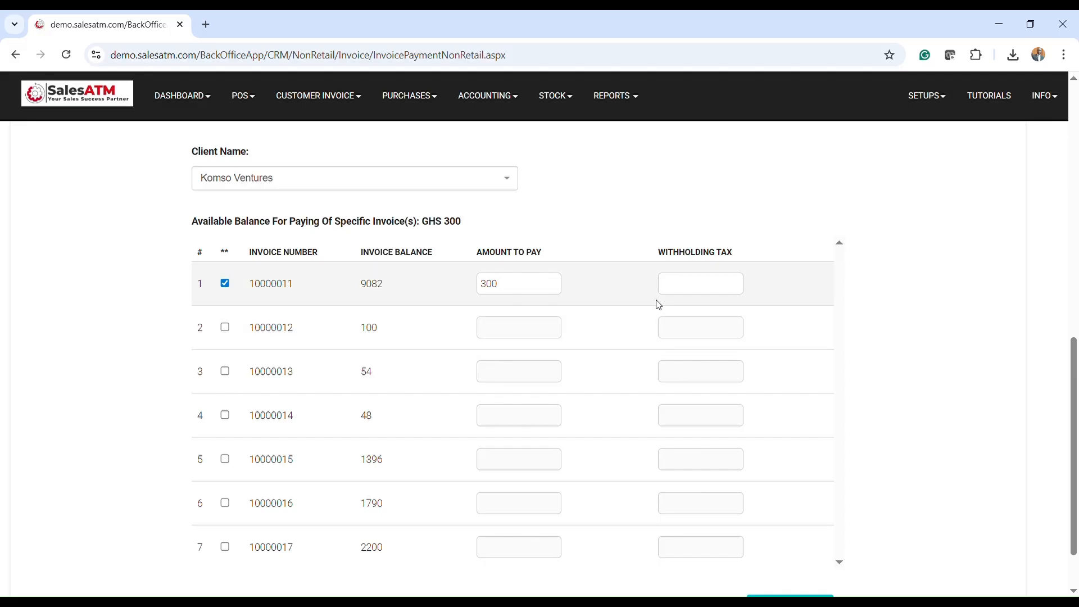
pyautogui.click(695, 286)
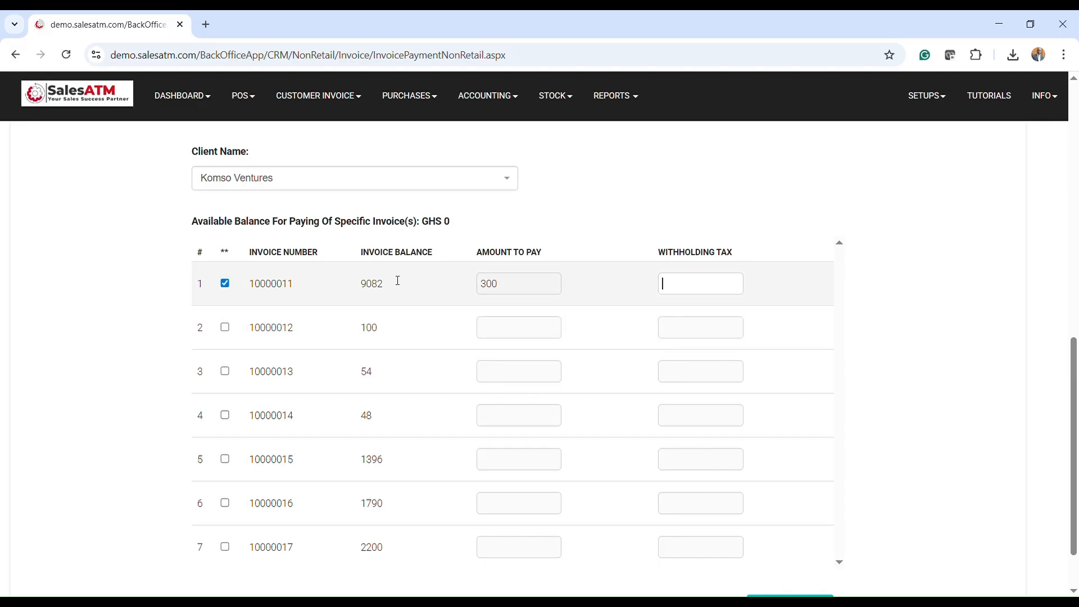
pyautogui.scroll(-1, 862, 504)
pyautogui.click(809, 541)
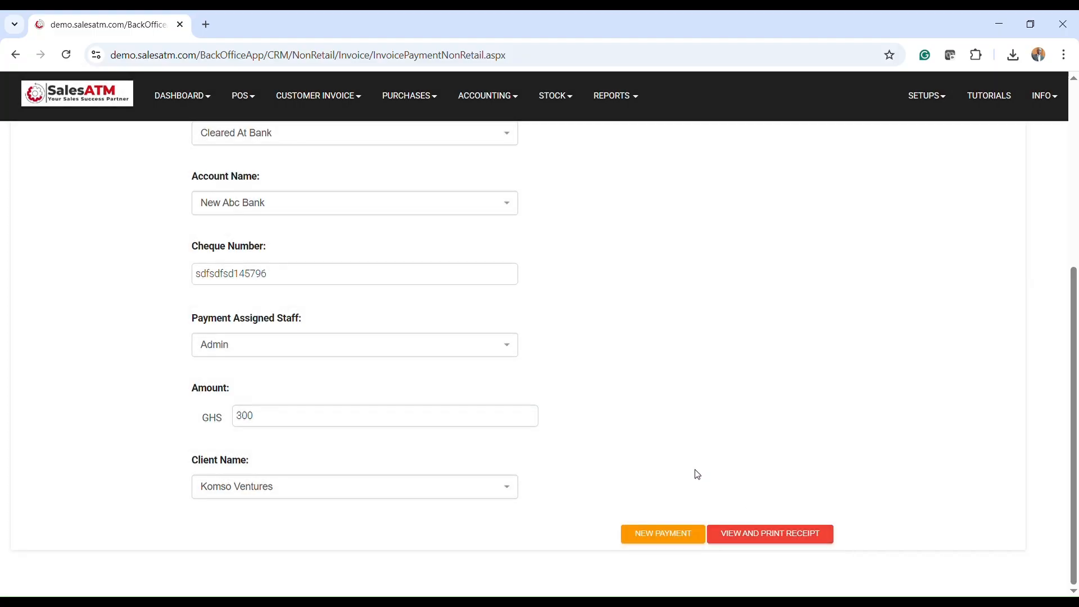
# - View the receipt for the saved cheque payment and return to a blank payment form
pyautogui.click(760, 544)
pyautogui.scroll(2, 475, 382)
pyautogui.scroll(-1, 810, 427)
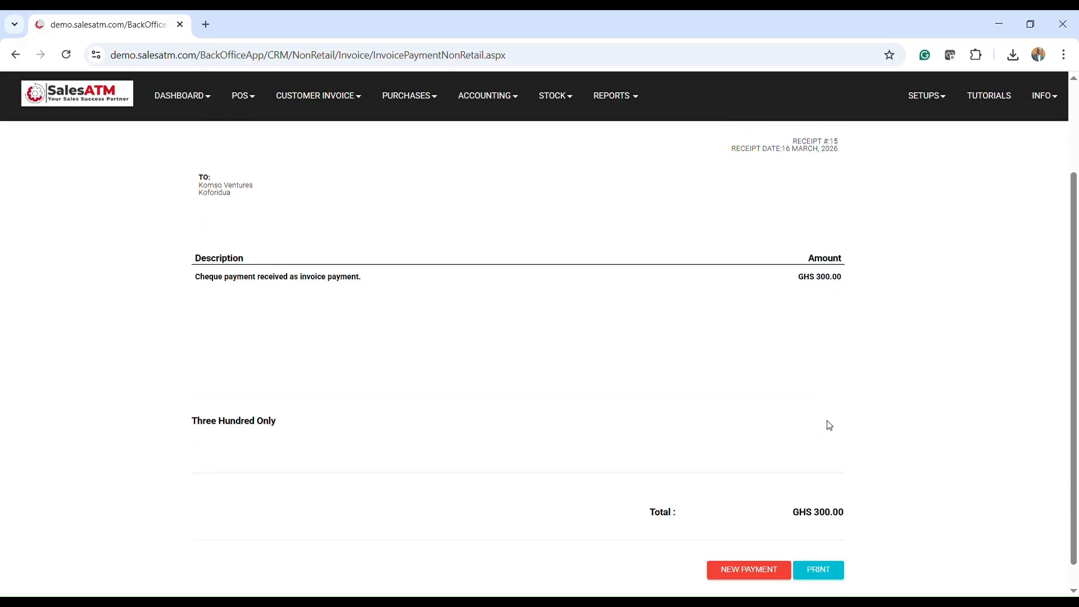
pyautogui.scroll(-1, 826, 419)
pyautogui.click(756, 547)
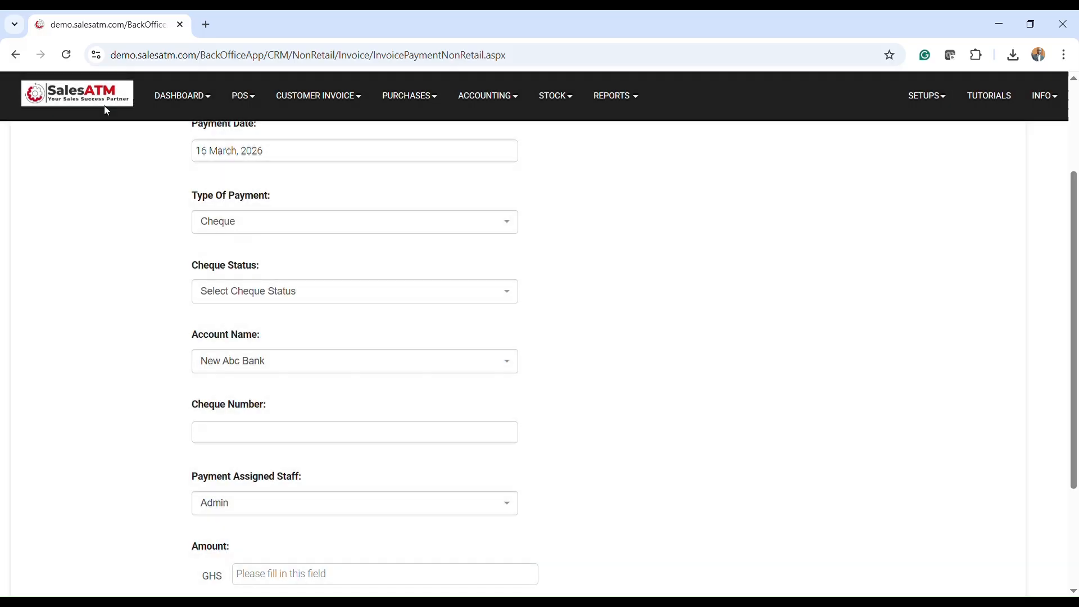
# - Open the customer invoices Payment Details report
pyautogui.scroll(1, 376, 305)
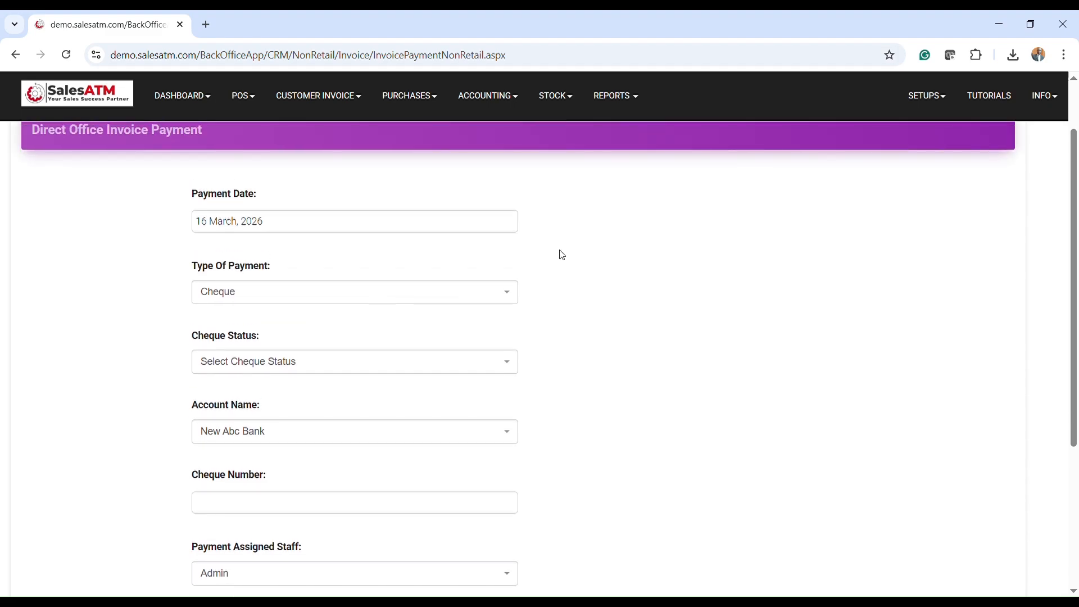
pyautogui.click(625, 104)
pyautogui.click(669, 307)
pyautogui.click(784, 383)
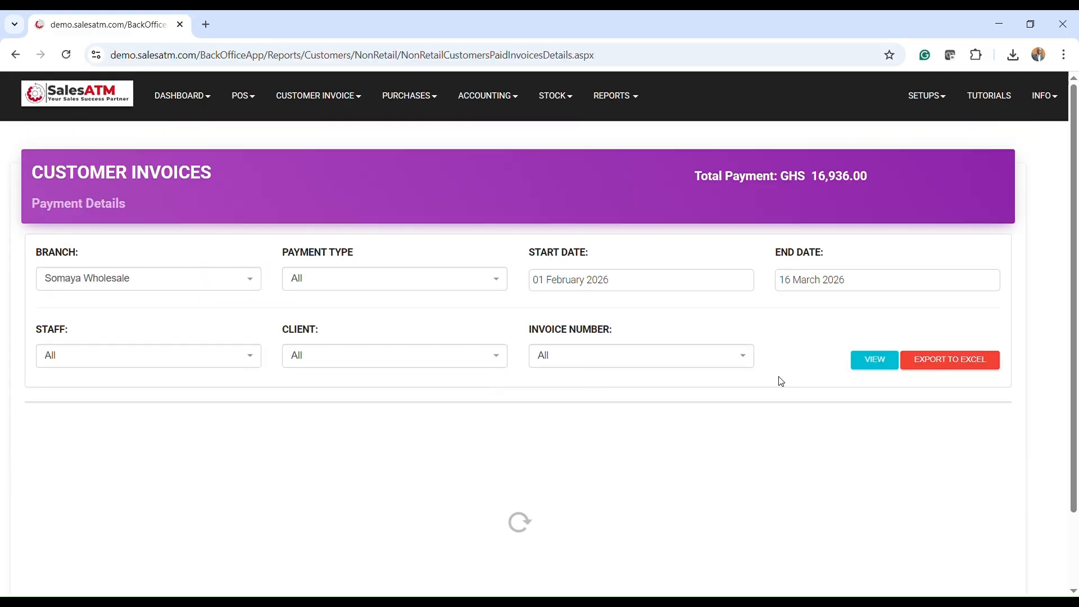
# - Examine the listed invoice payments and highlight the Komso Ventures cheque payment dated 16 Mar, 2026
pyautogui.scroll(-3, 778, 378)
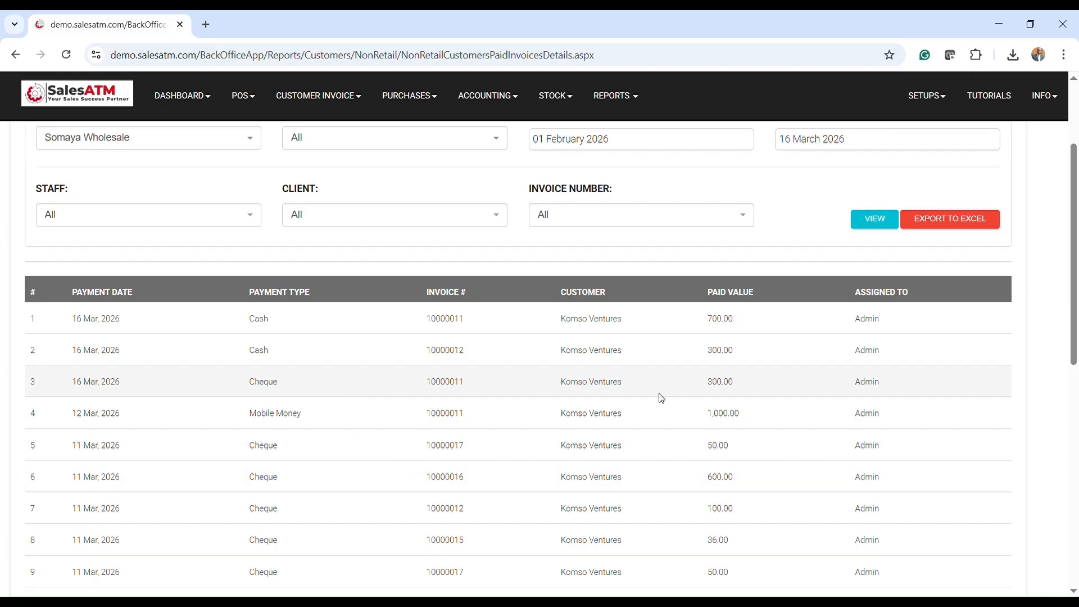
pyautogui.scroll(-2, 772, 412)
pyautogui.scroll(4, 774, 413)
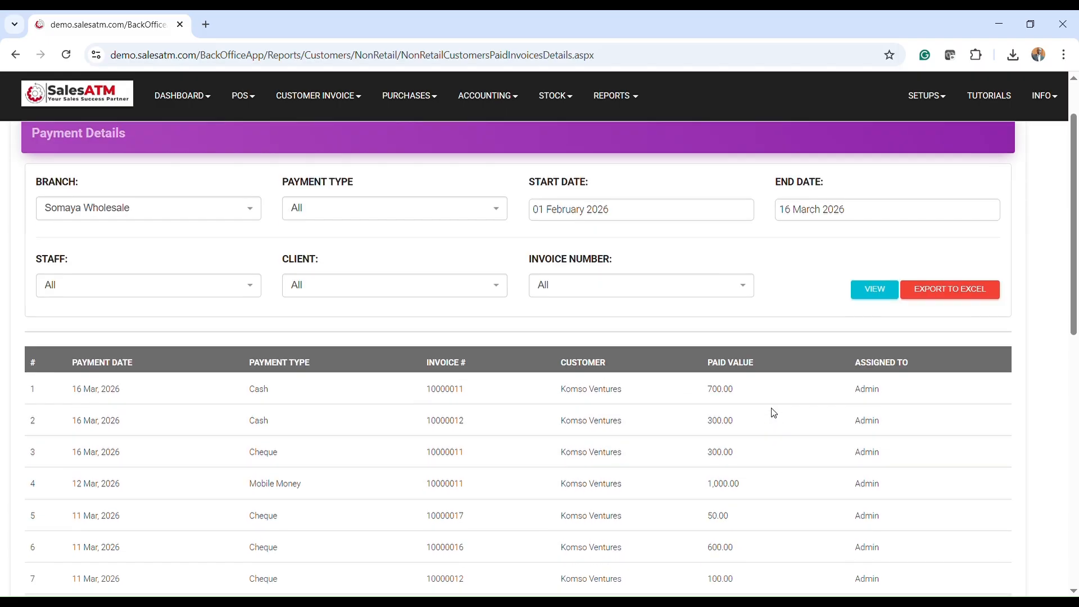
pyautogui.scroll(-2, 774, 413)
pyautogui.scroll(2, 774, 413)
pyautogui.scroll(-5, 771, 414)
pyautogui.scroll(2, 771, 415)
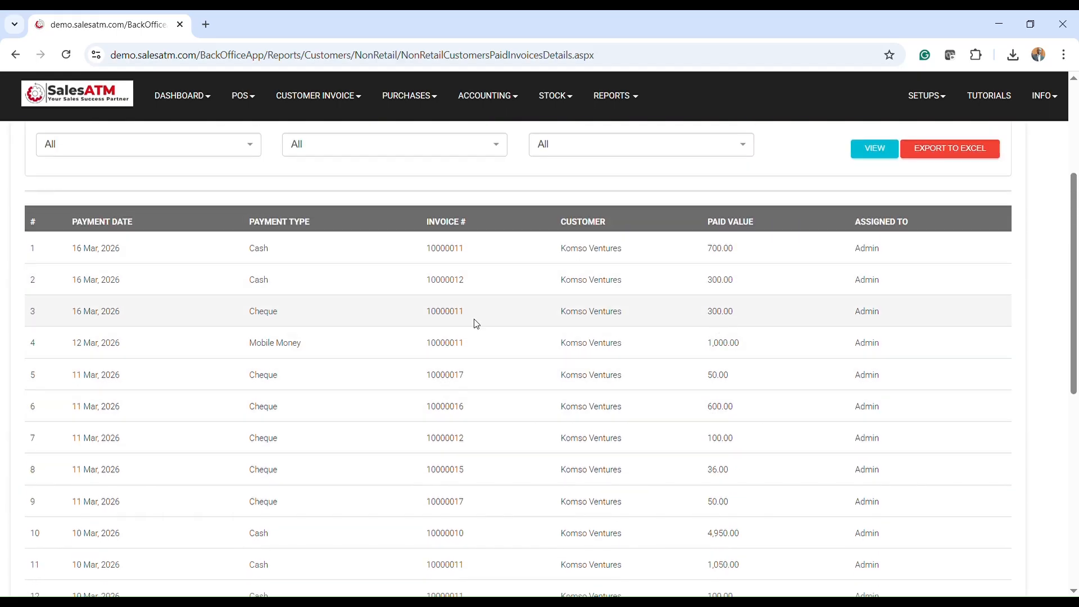
pyautogui.moveTo(76, 314); pyautogui.dragTo(888, 320)
pyautogui.scroll(4, 685, 420)
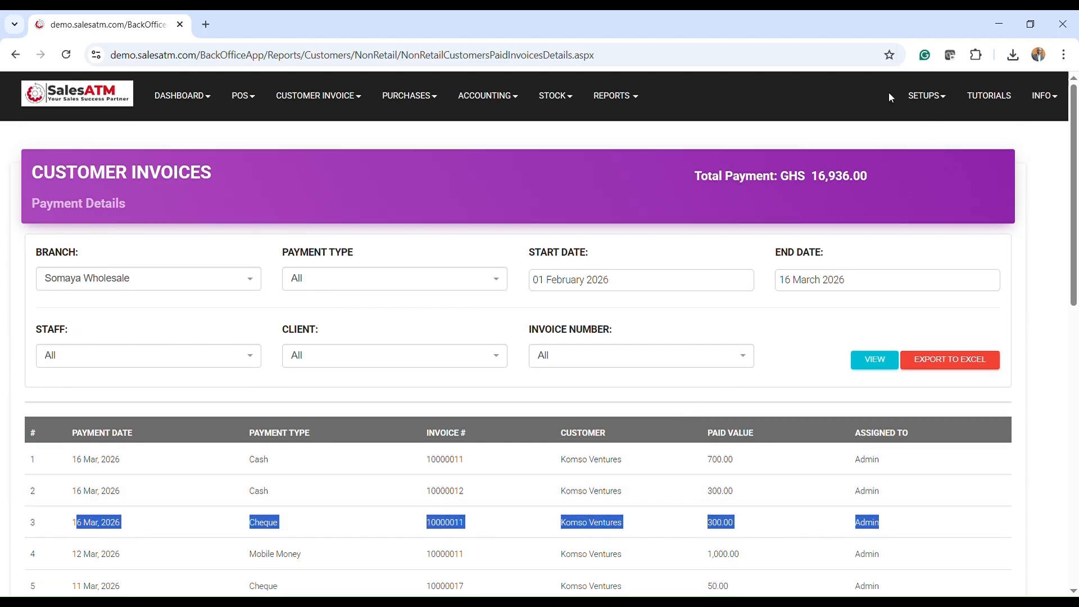
# - Load the Bank Account Details report for New Abc Bank and highlight the most recent cheque payment entry
pyautogui.click(620, 97)
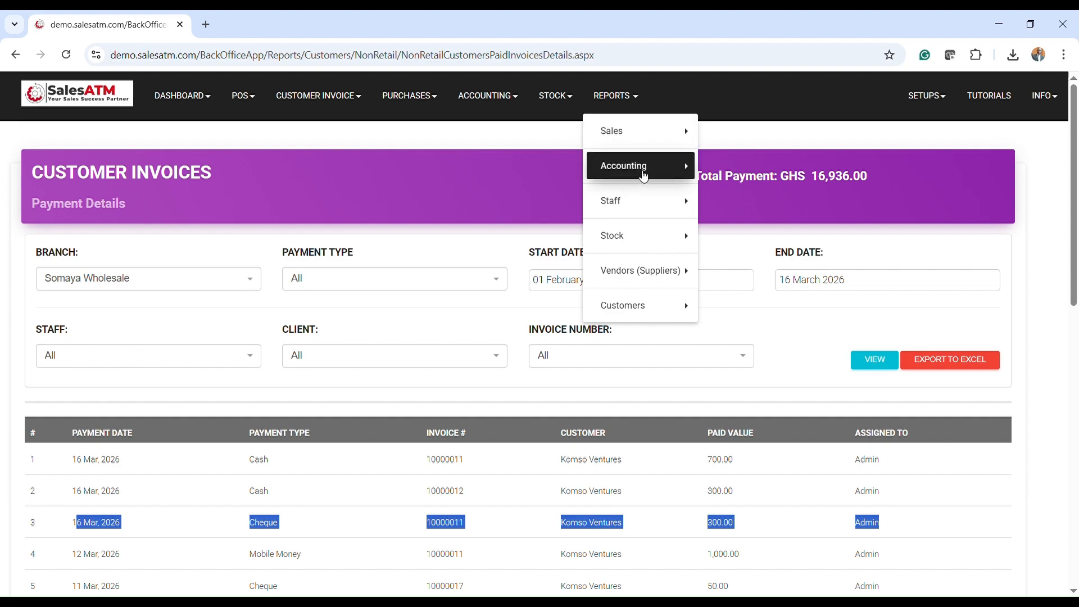
pyautogui.click(644, 174)
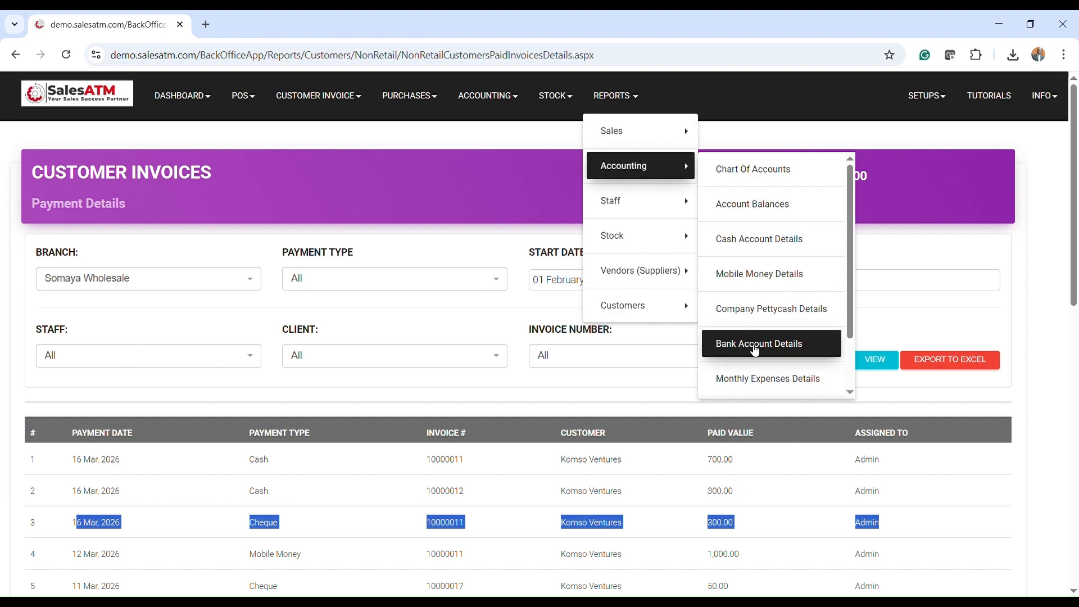
pyautogui.click(755, 350)
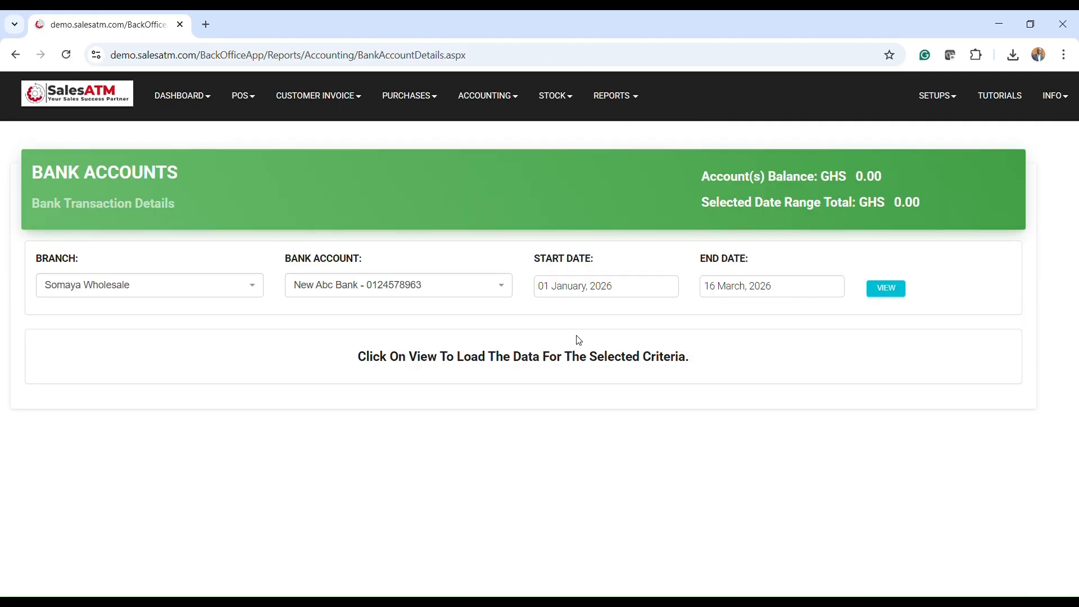
pyautogui.scroll(-1, 573, 342)
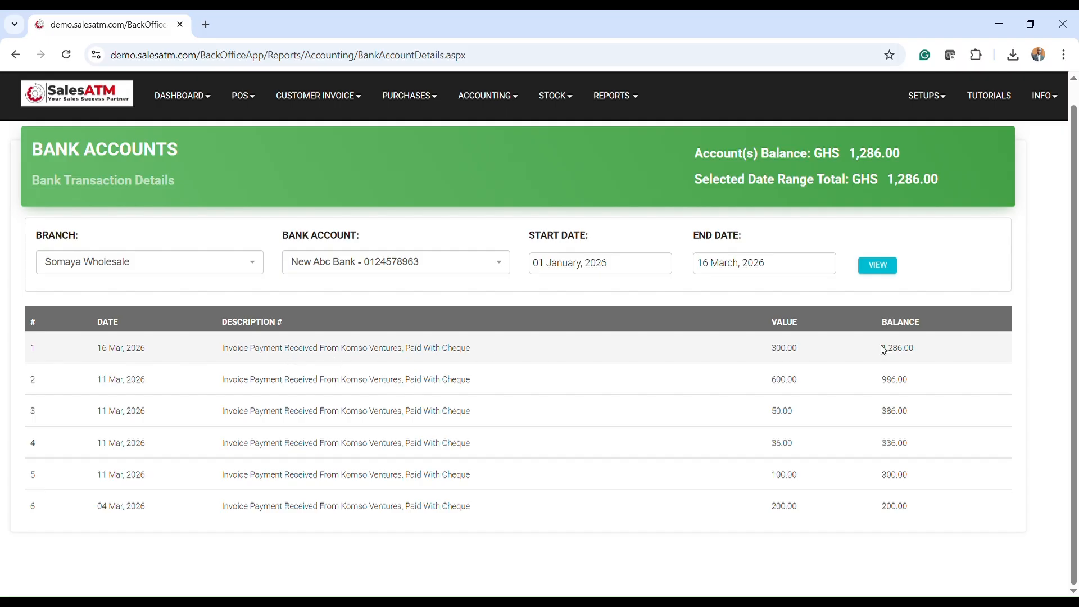
pyautogui.moveTo(923, 349); pyautogui.dragTo(92, 354)
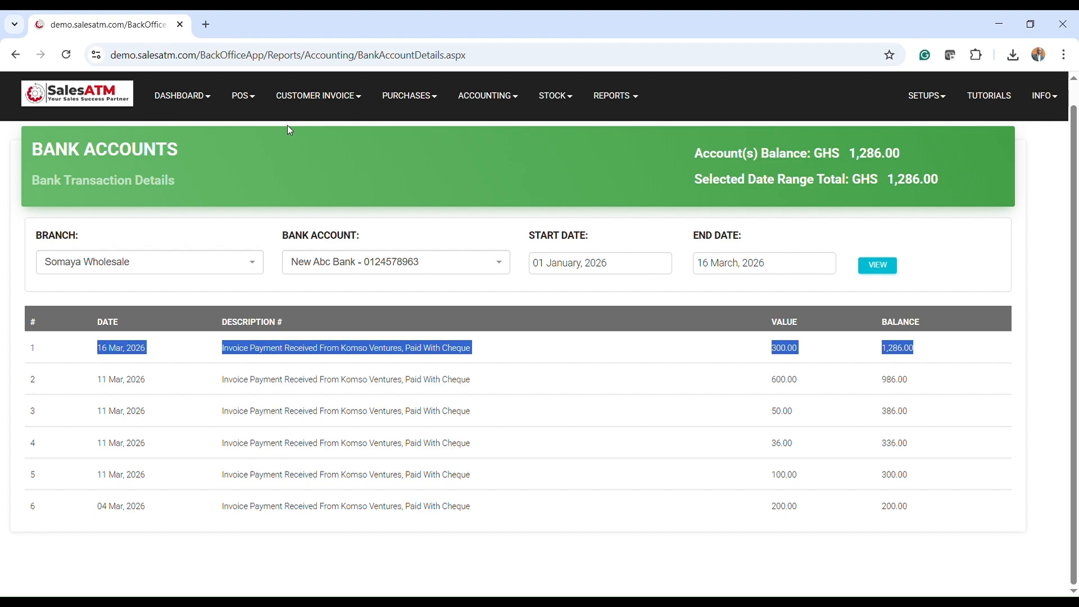
# - Start a new invoice payment of type Cheque with the cheque status Not Cleared At Bank
pyautogui.click(316, 96)
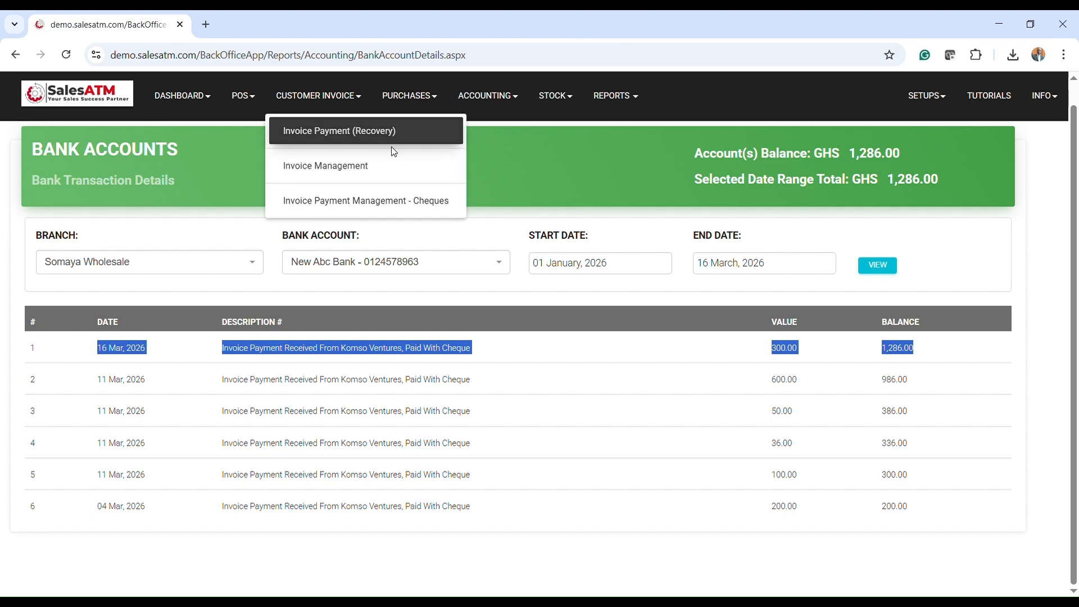
pyautogui.click(349, 135)
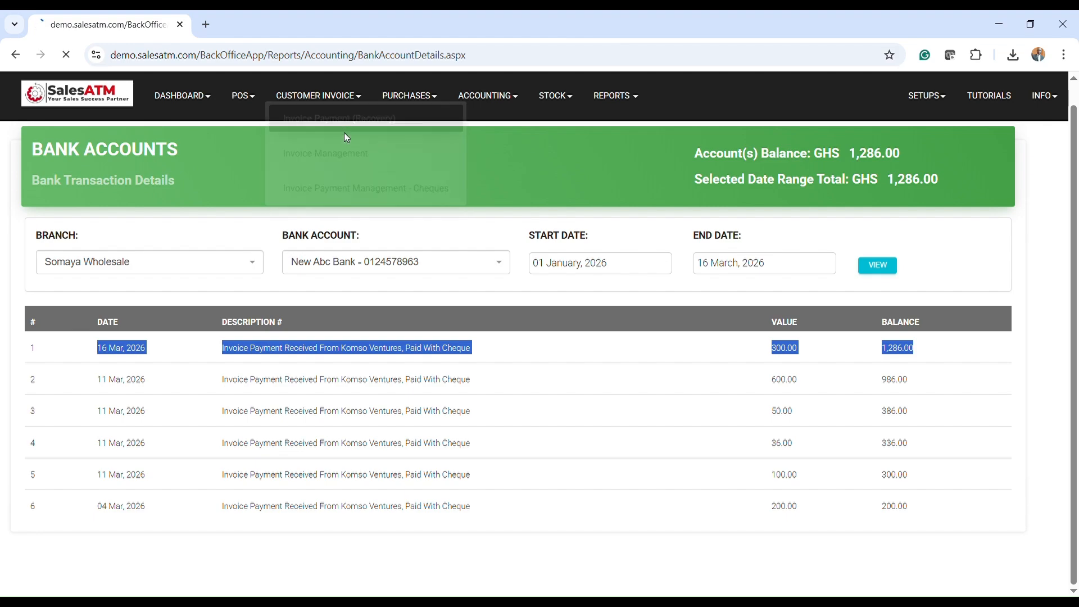
pyautogui.scroll(-2, 363, 175)
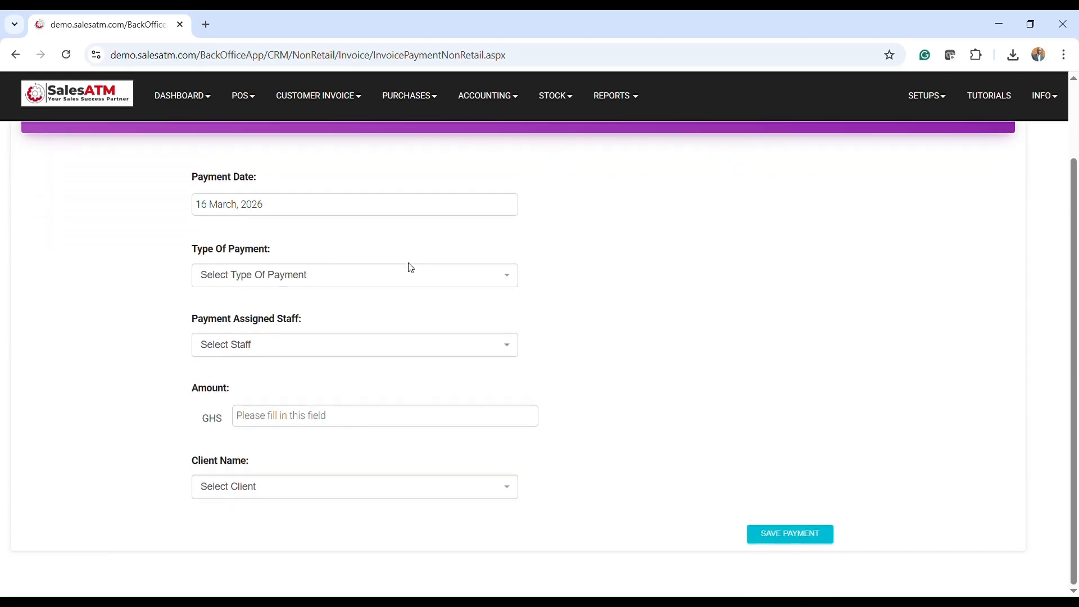
pyautogui.click(281, 275)
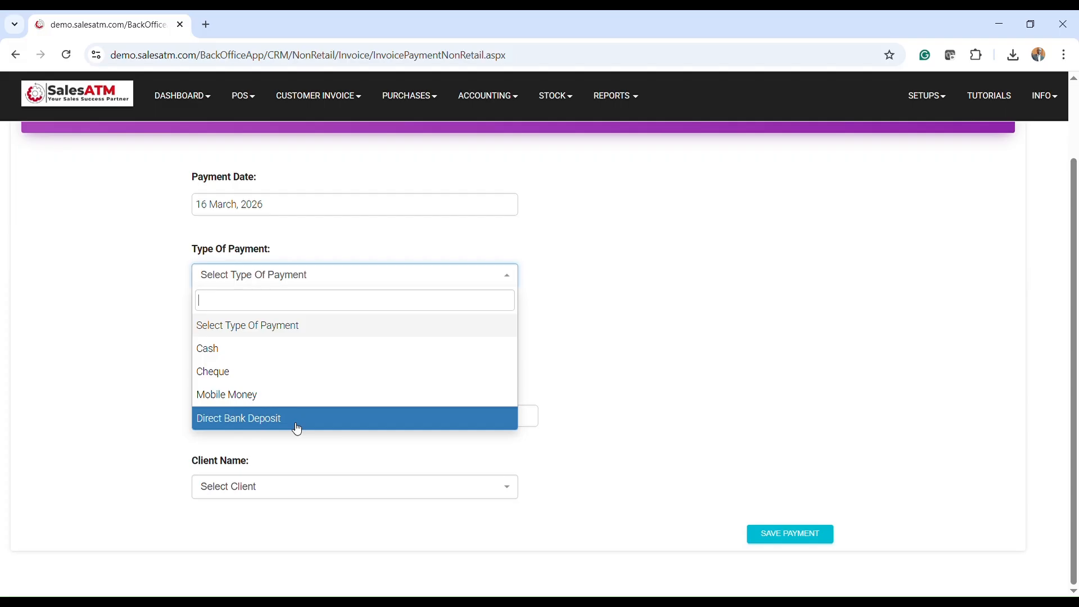
pyautogui.click(259, 375)
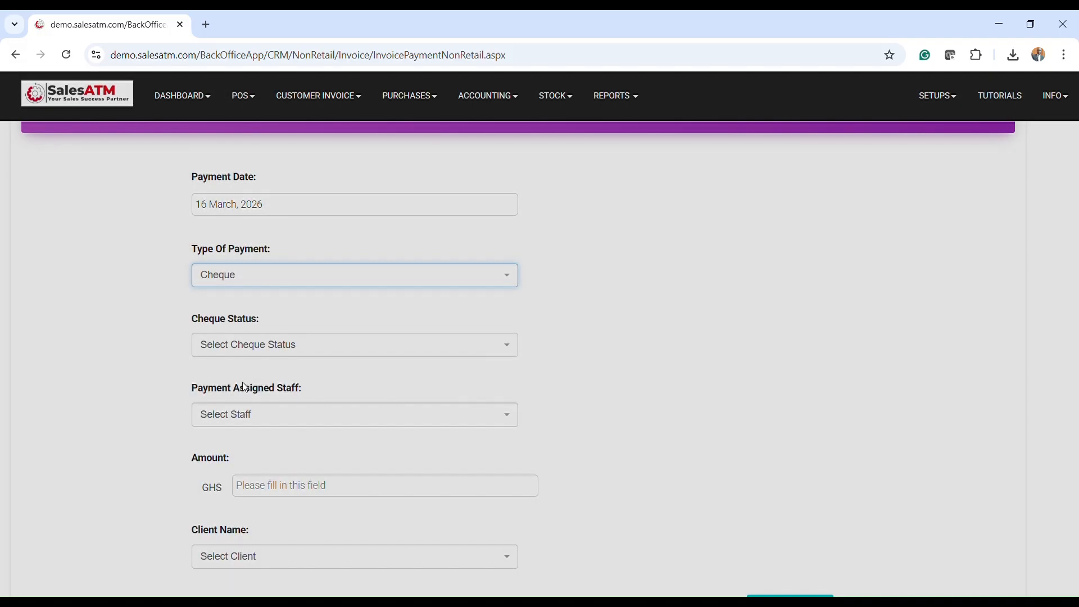
pyautogui.click(267, 349)
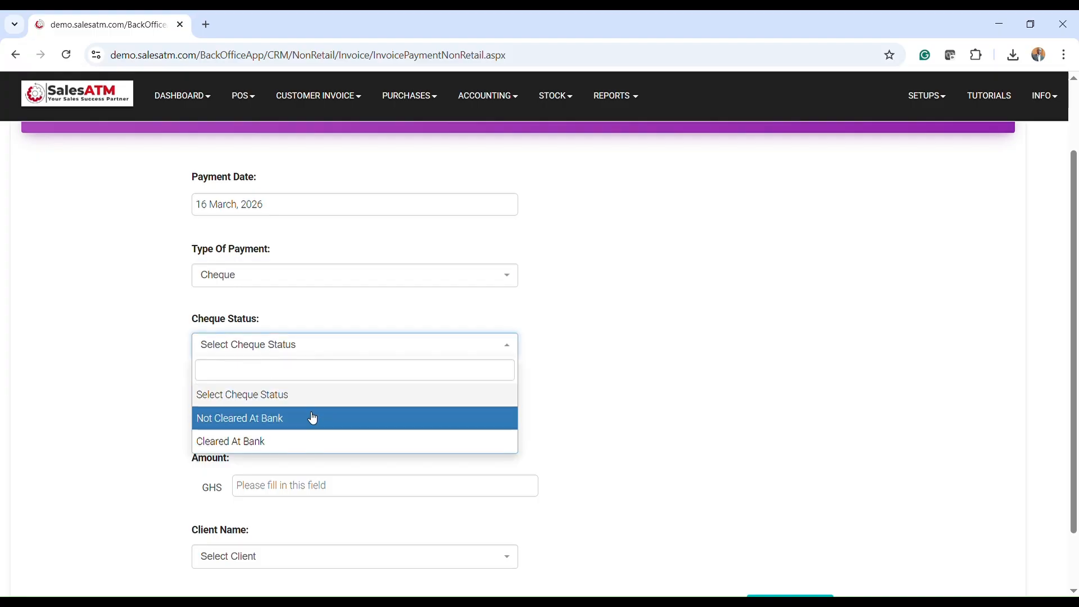
pyautogui.click(251, 418)
# - Set the cheque maturing date to 17 March, 2026 and enter the cheque number
pyautogui.scroll(-3, 432, 372)
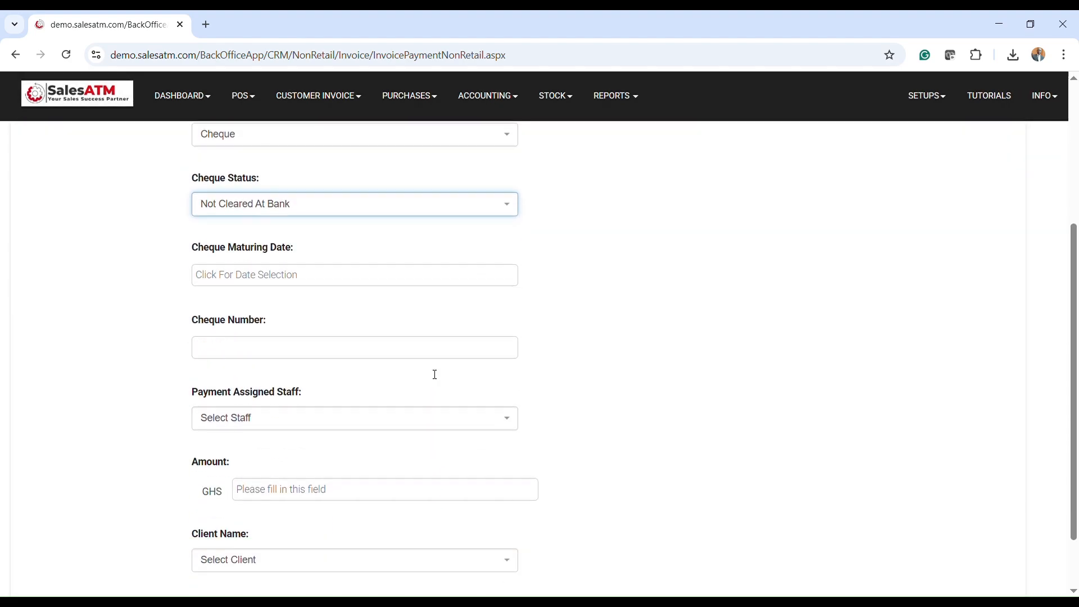
pyautogui.click(244, 276)
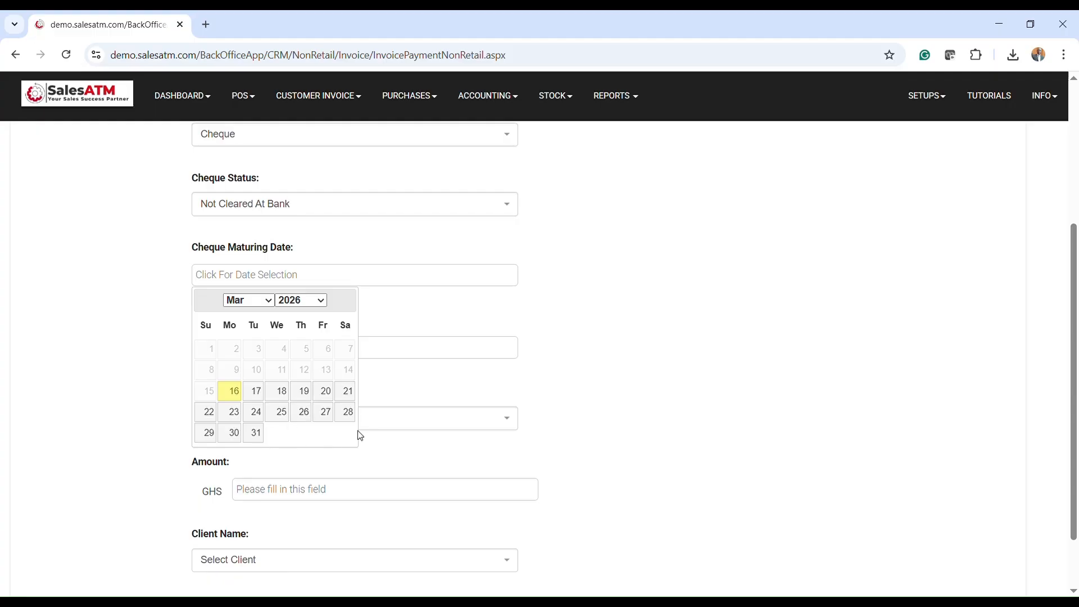
pyautogui.click(264, 396)
pyautogui.click(249, 341)
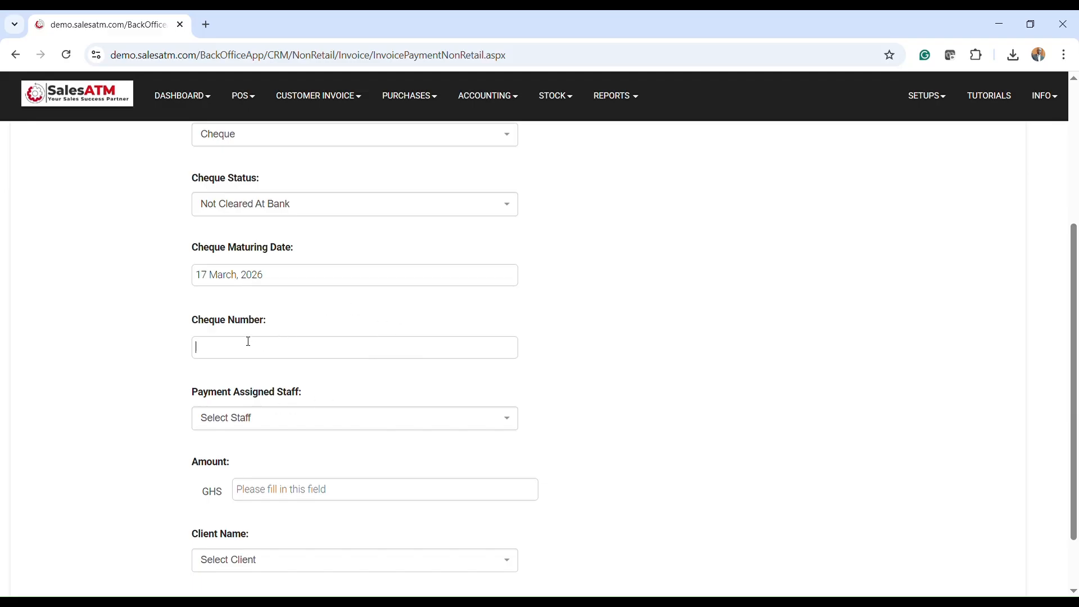
pyautogui.write('14587fdhfdfh')
# - Assign the uncleared cheque payment to Admin, set the amount to GHS 600 and choose Komso Ventures as the client
pyautogui.scroll(-2, 264, 365)
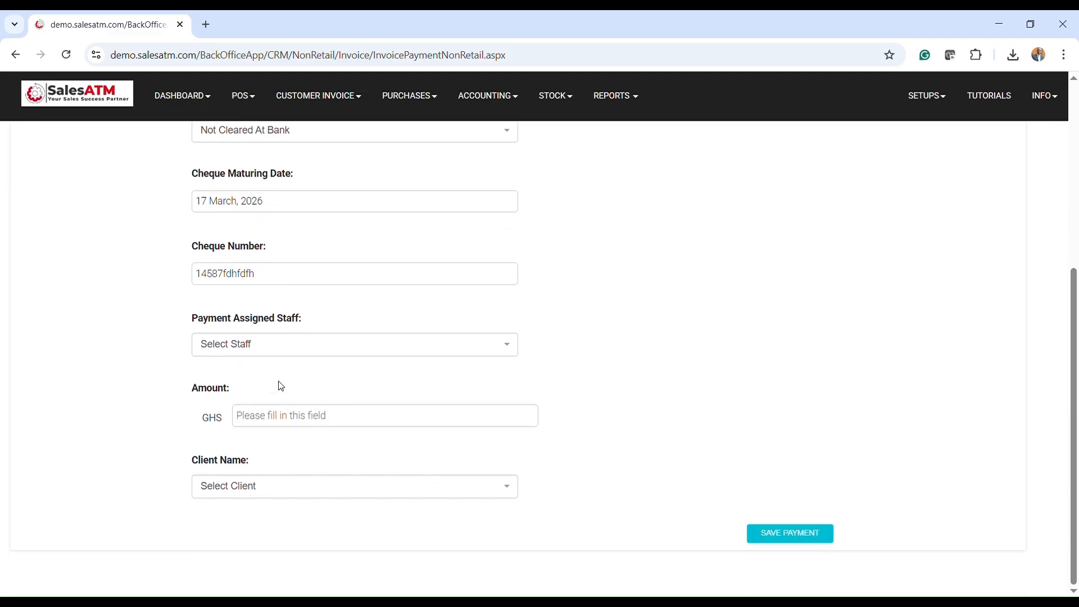
pyautogui.click(260, 345)
pyautogui.click(236, 422)
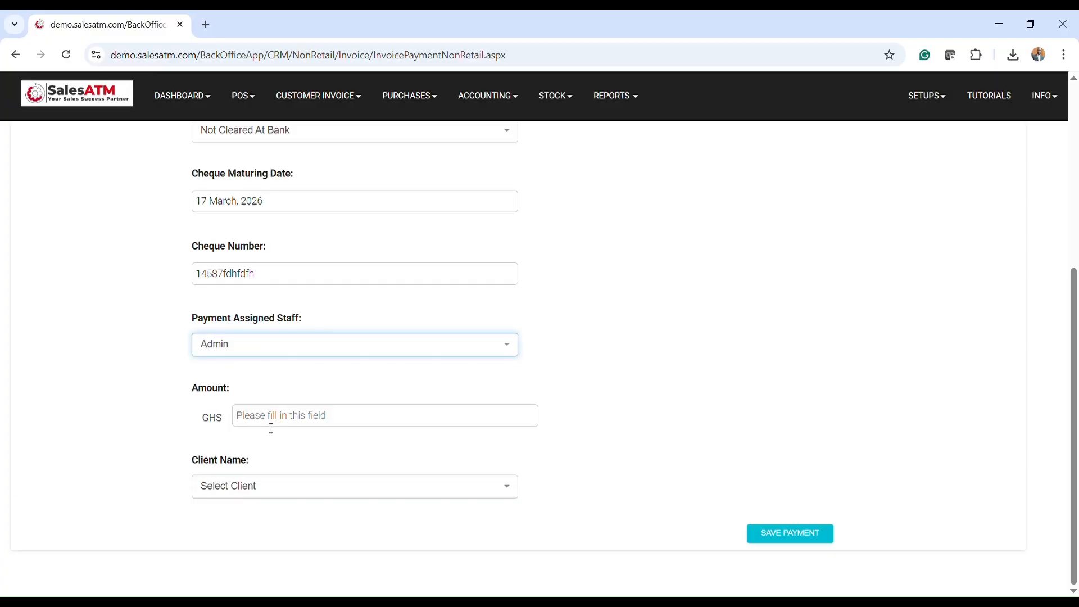
pyautogui.click(303, 418)
pyautogui.write('600')
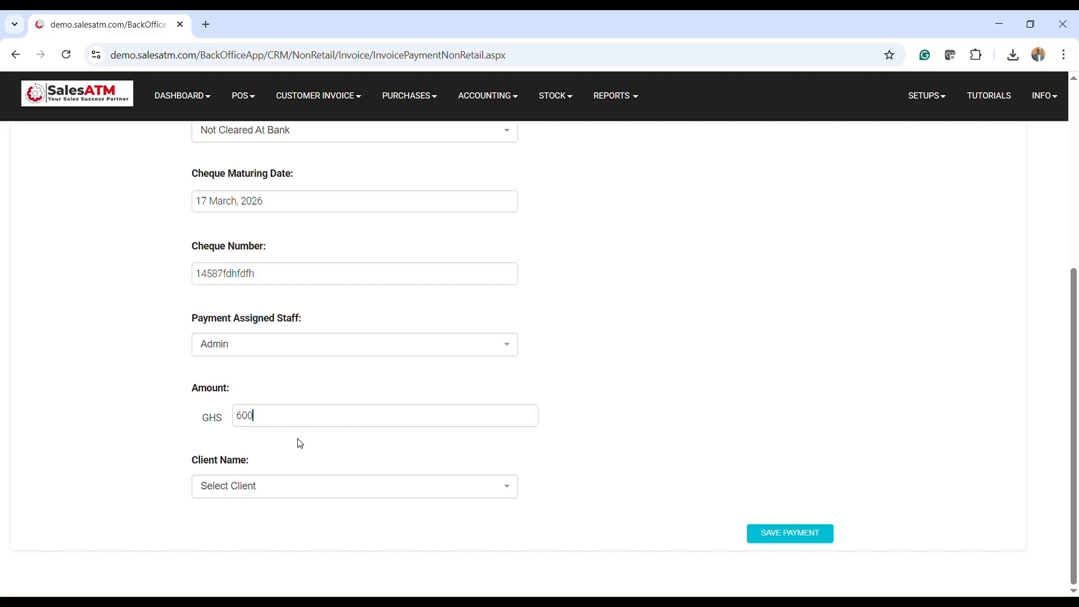
pyautogui.click(237, 493)
pyautogui.click(255, 562)
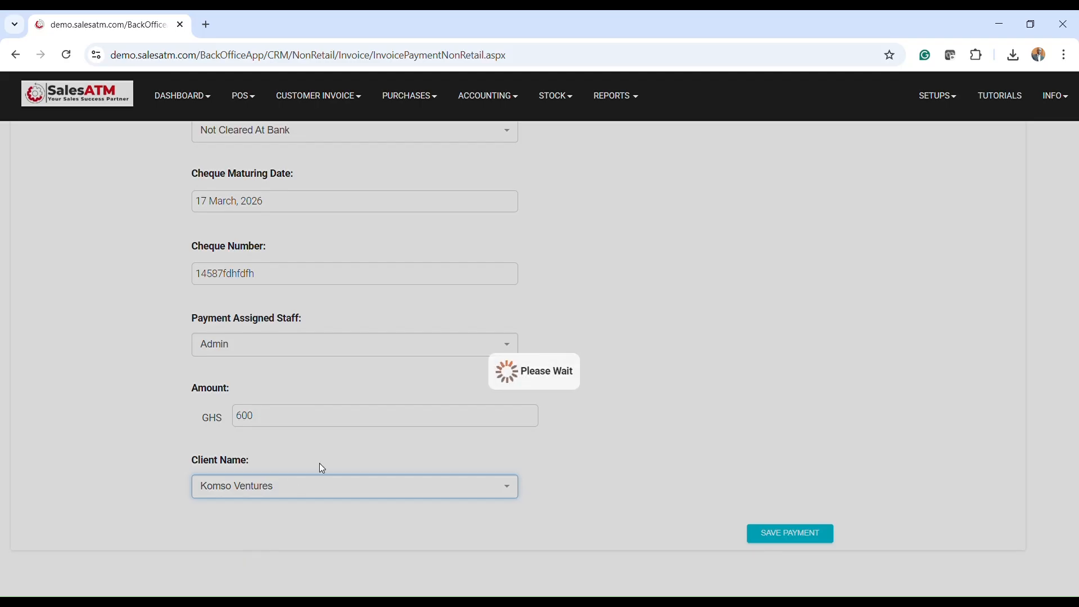
# - Select the first listed Komso Ventures invoice and enter 600 as its amount to pay
pyautogui.scroll(-5, 427, 354)
pyautogui.scroll(3, 433, 394)
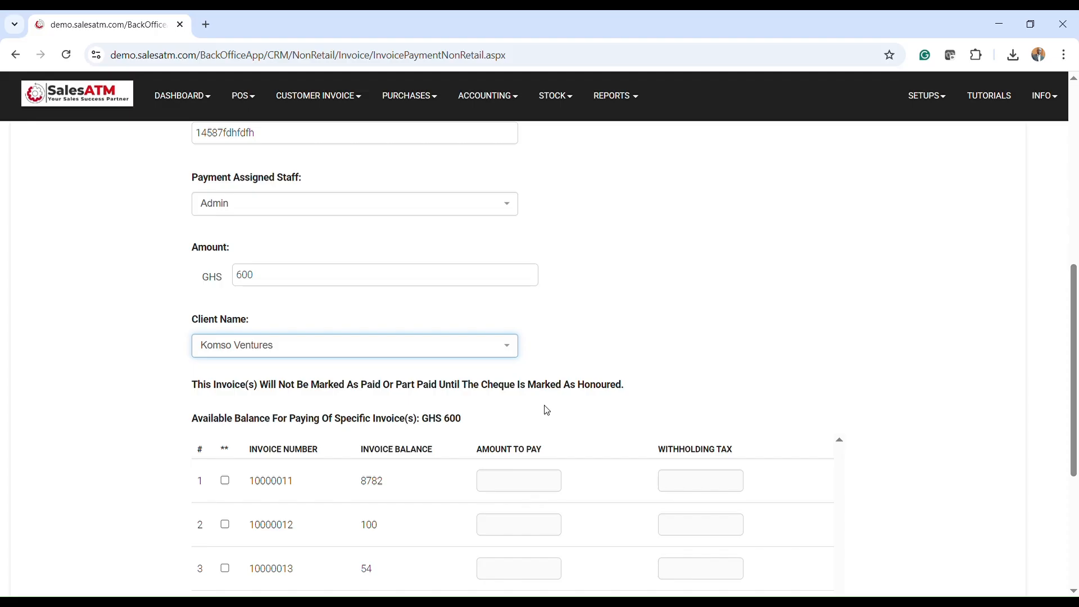
pyautogui.scroll(-3, 532, 443)
pyautogui.click(225, 340)
pyautogui.write('600')
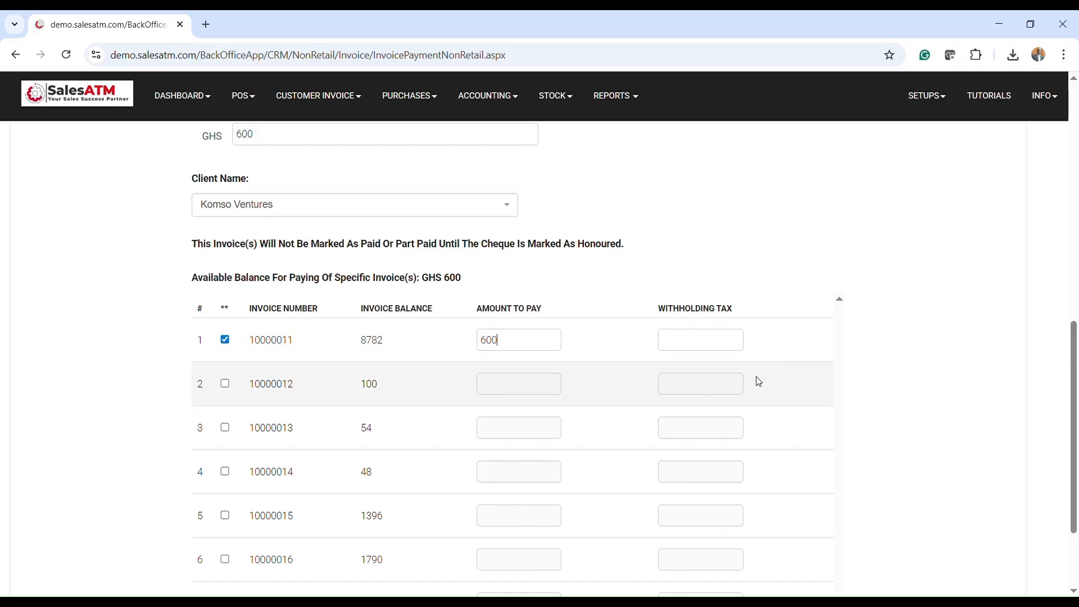
# - Save the GHS 600 uncleared cheque payment for Komso Ventures and review the saved details
pyautogui.click(804, 347)
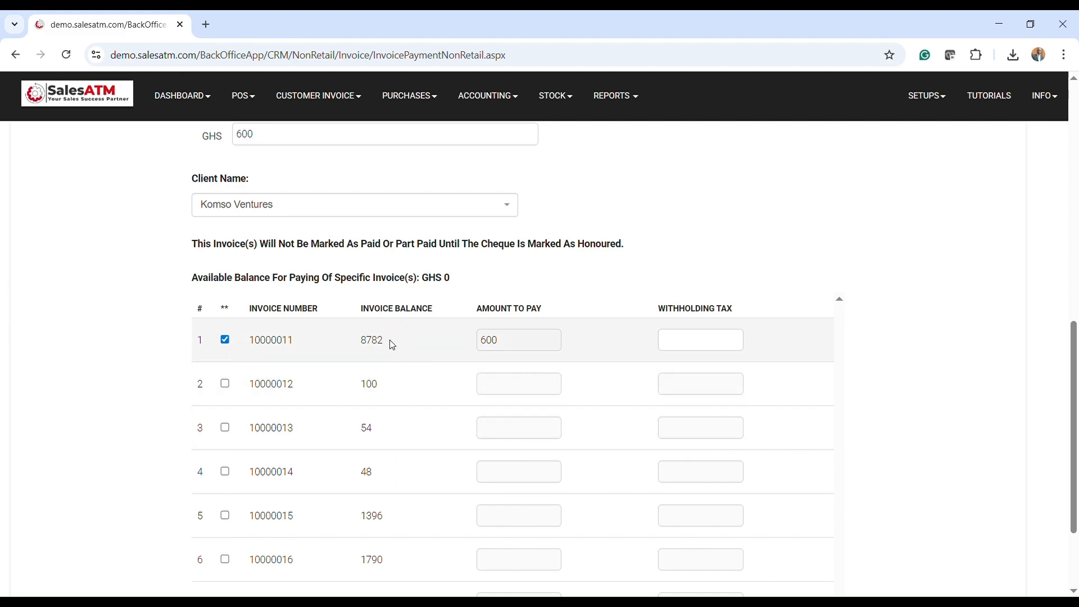
pyautogui.moveTo(373, 345); pyautogui.dragTo(360, 345)
pyautogui.scroll(-2, 431, 356)
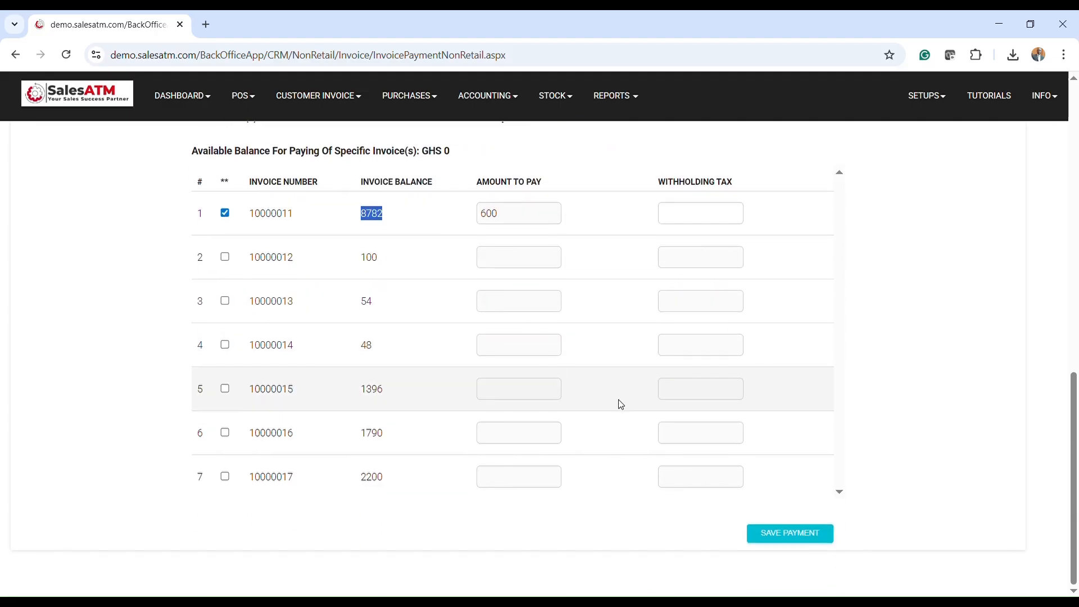
pyautogui.click(802, 532)
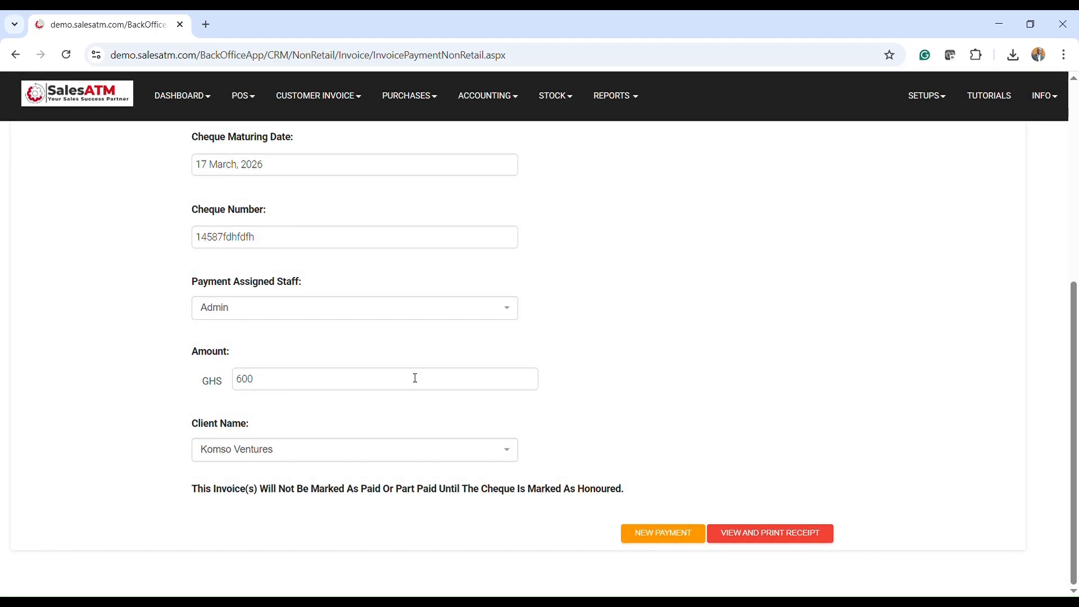
pyautogui.scroll(4, 415, 378)
pyautogui.scroll(-4, 416, 385)
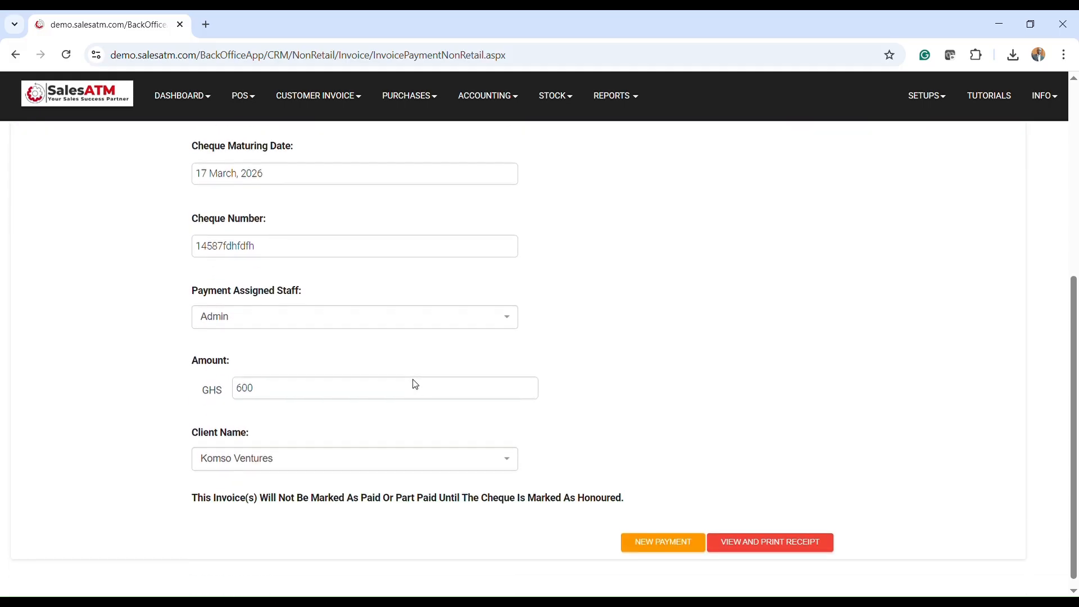
pyautogui.doubleClick(318, 380)
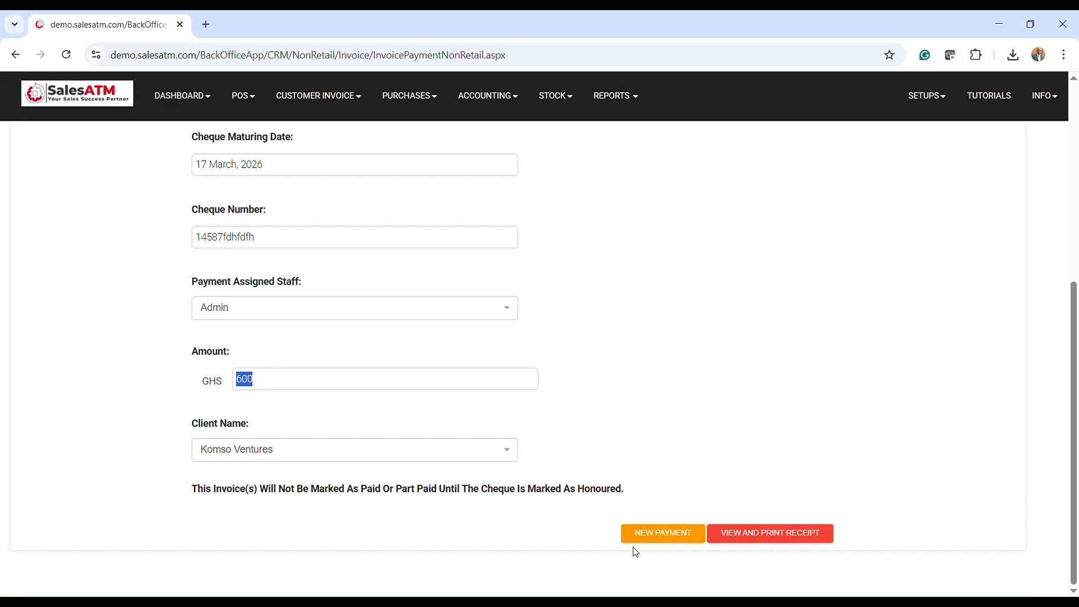
# - Start another cheque payment and set its cheque status to Not Cleared At Bank
pyautogui.click(674, 542)
pyautogui.scroll(2, 273, 371)
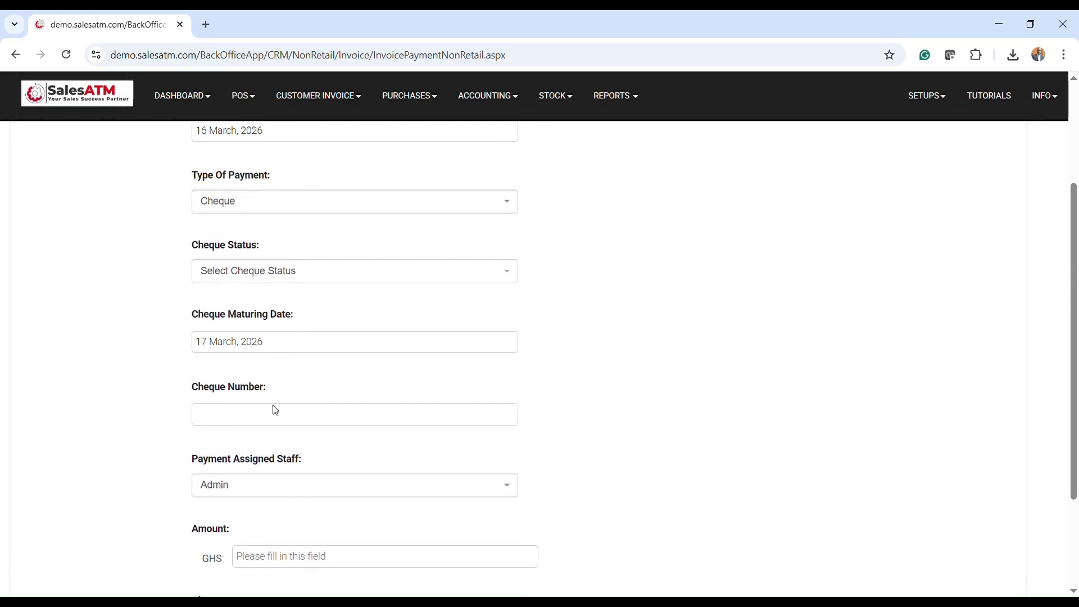
pyautogui.scroll(1, 328, 414)
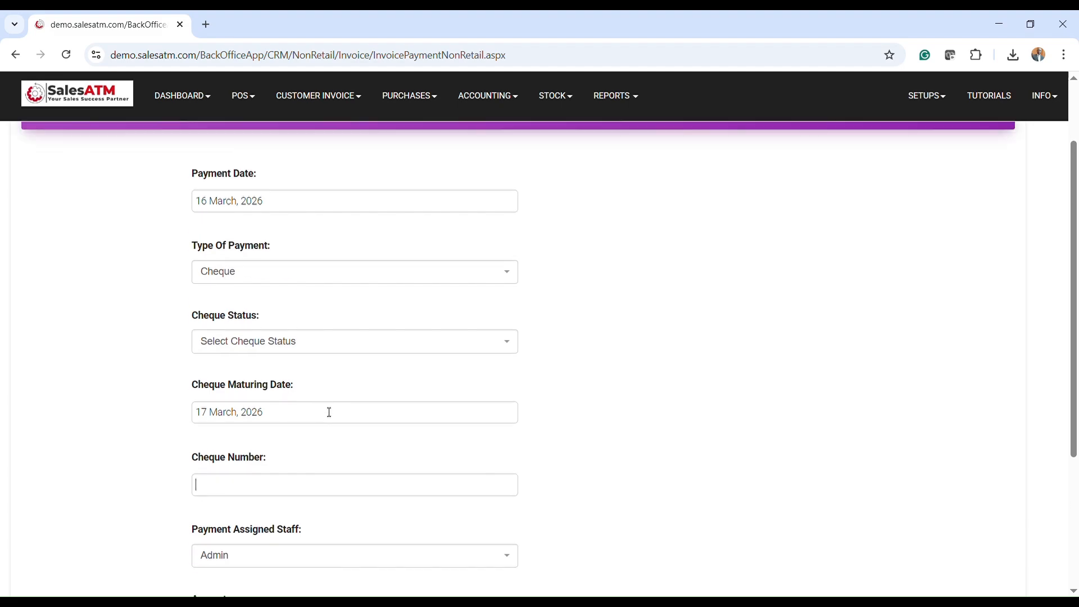
pyautogui.click(325, 353)
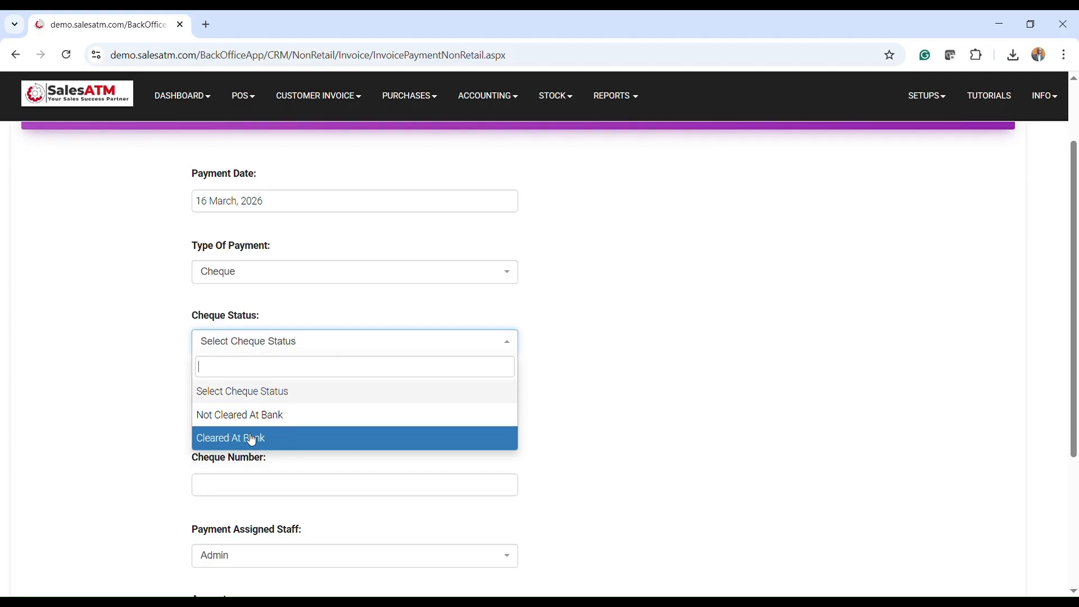
pyautogui.click(253, 416)
# - Set the new payment's cheque maturing date to 17 March, 2026 and enter the cheque number
pyautogui.scroll(-2, 277, 413)
pyautogui.click(253, 279)
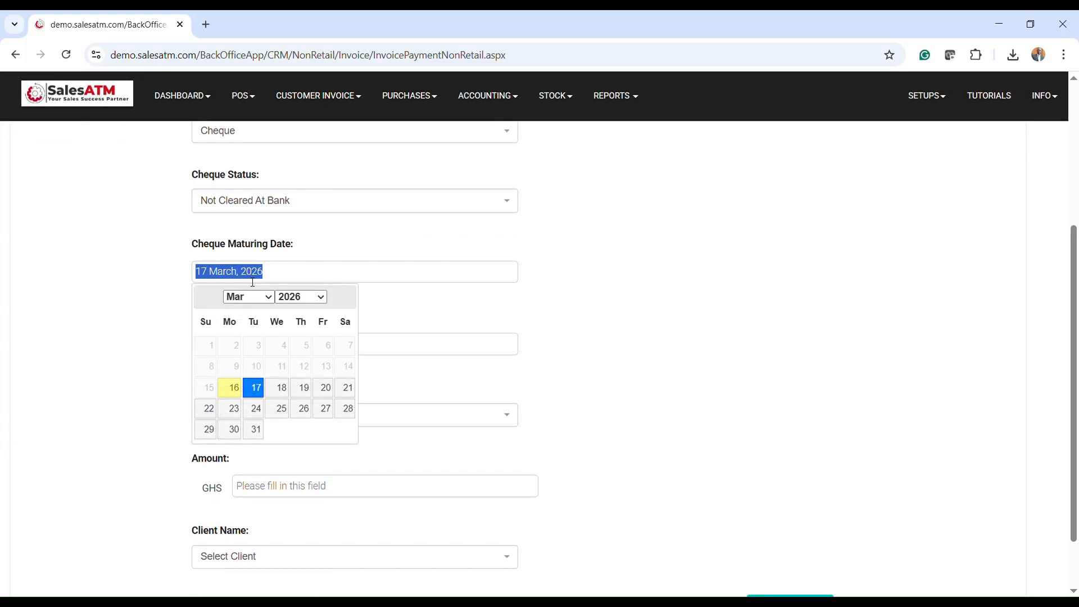
pyautogui.click(254, 387)
pyautogui.click(247, 355)
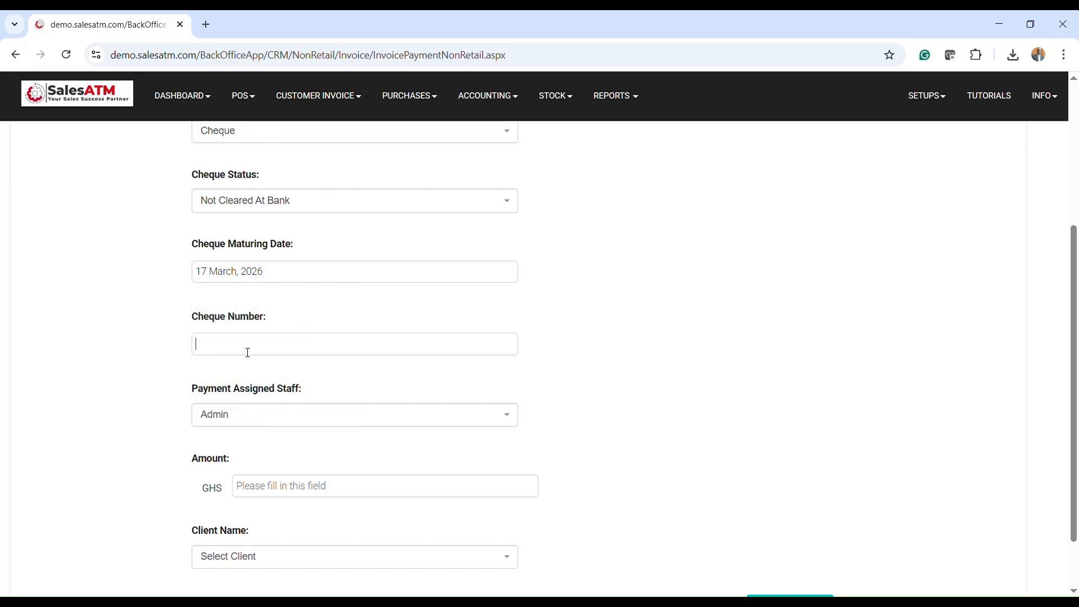
pyautogui.write('1132dh')
# - Set the payment amount to GHS 100, choose Komso Ventures as the client and check the first invoice's balance
pyautogui.click(270, 491)
pyautogui.write('100')
pyautogui.scroll(-2, 328, 496)
pyautogui.click(278, 486)
pyautogui.click(257, 560)
pyautogui.scroll(-4, 380, 425)
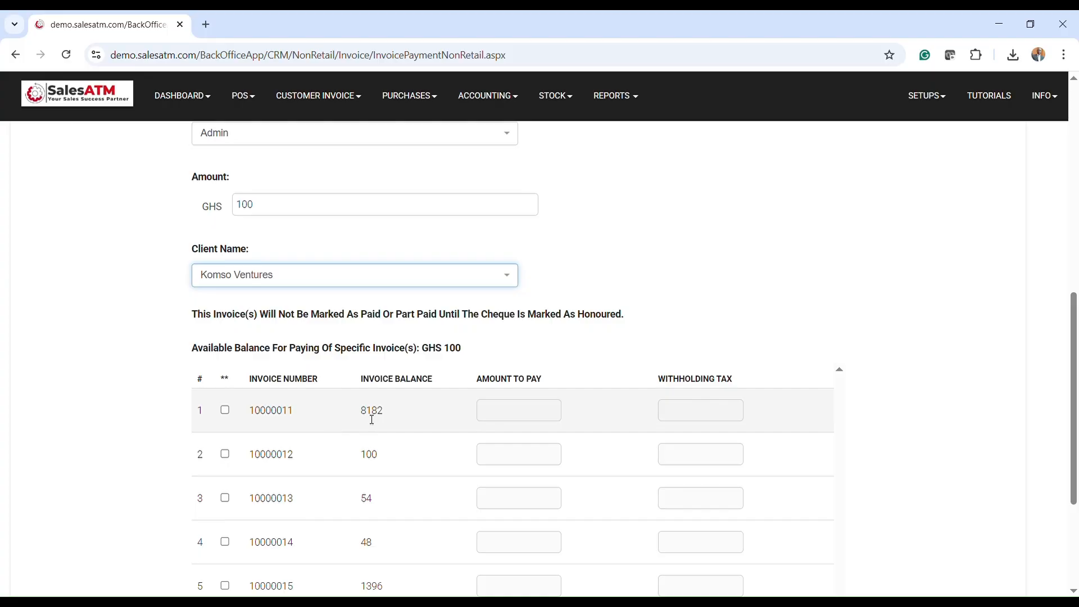
pyautogui.moveTo(359, 411); pyautogui.dragTo(386, 412)
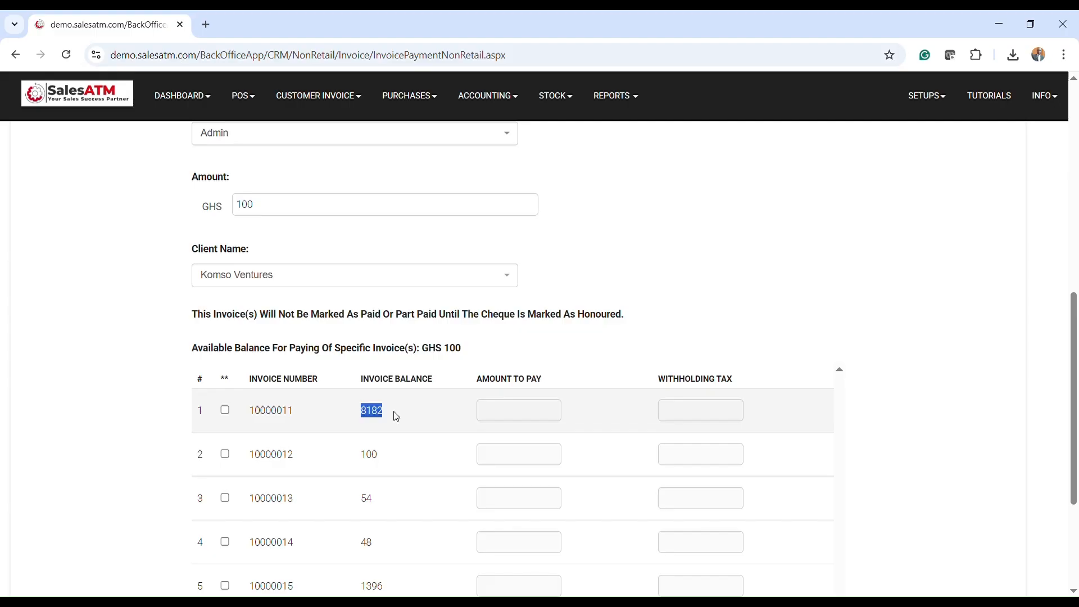
# - Open Invoice Payment Management - Cheques and review the list of mature cheques for Somaya Wholesale
pyautogui.scroll(8, 396, 416)
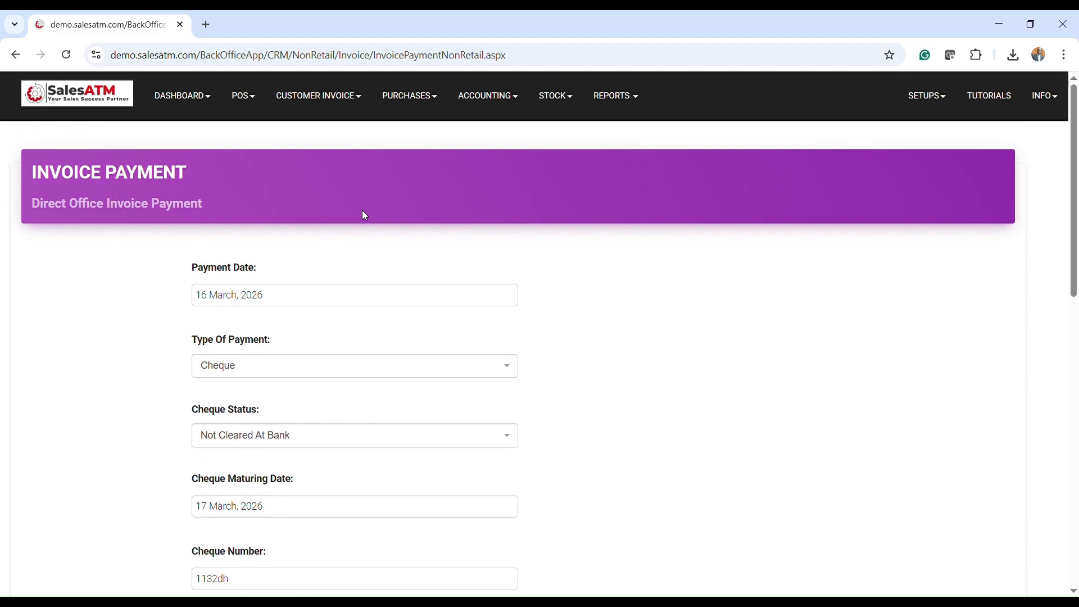
pyautogui.click(321, 97)
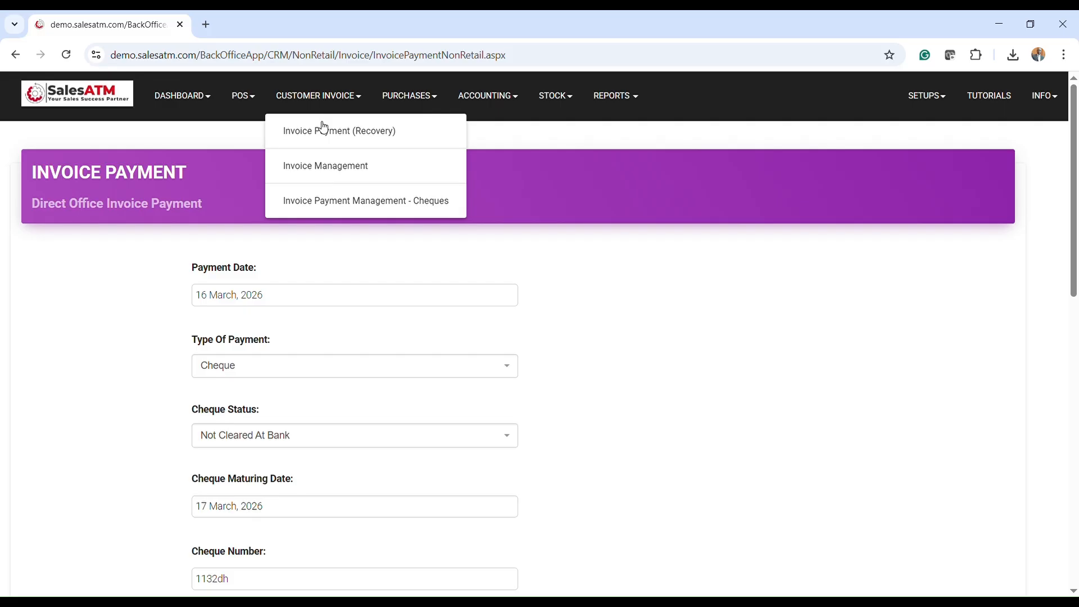
pyautogui.click(391, 208)
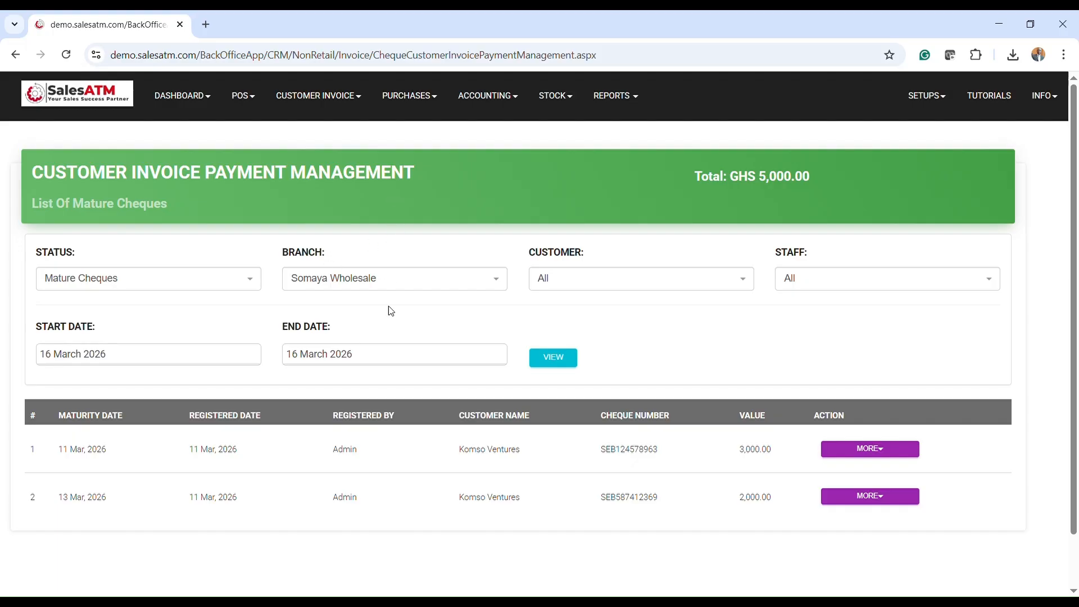
pyautogui.scroll(-1, 393, 295)
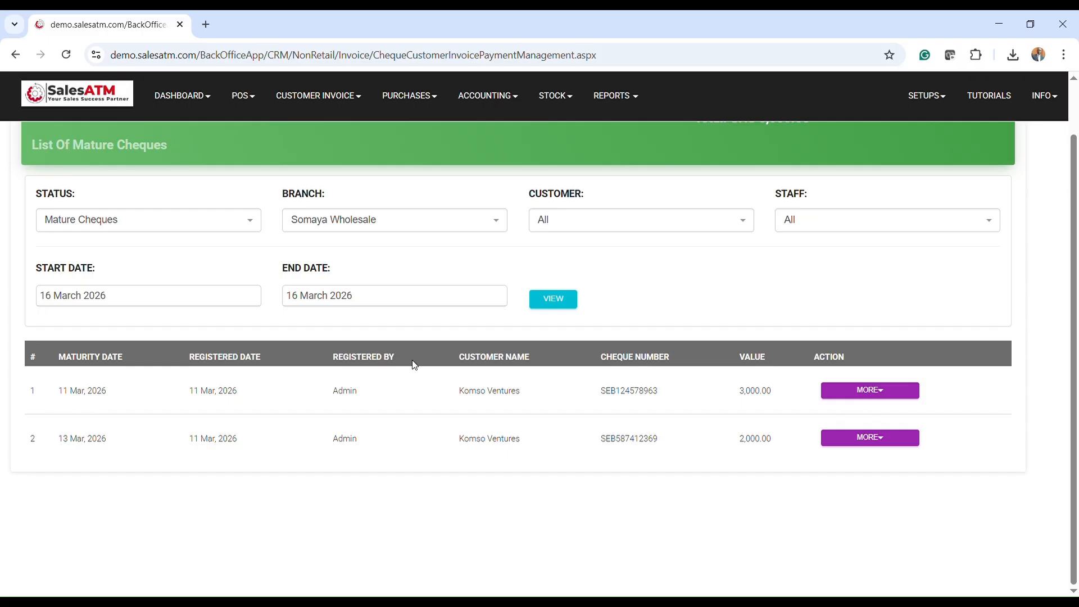
pyautogui.scroll(1, 413, 361)
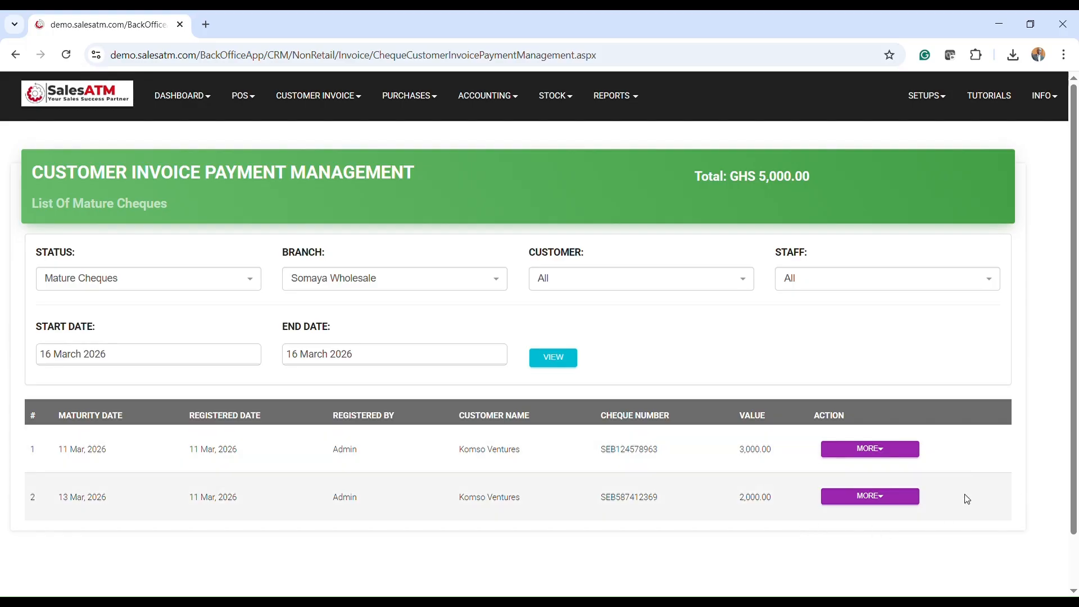
# - Examine the actions available for the first mature cheque and view the invoices it pays off
pyautogui.click(892, 451)
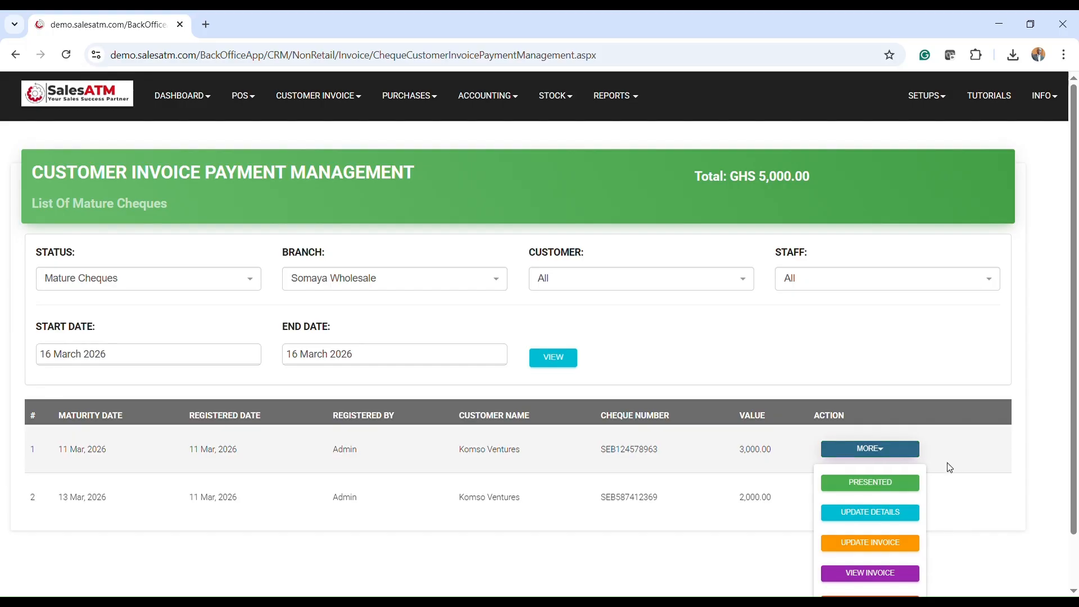
pyautogui.scroll(-1, 949, 467)
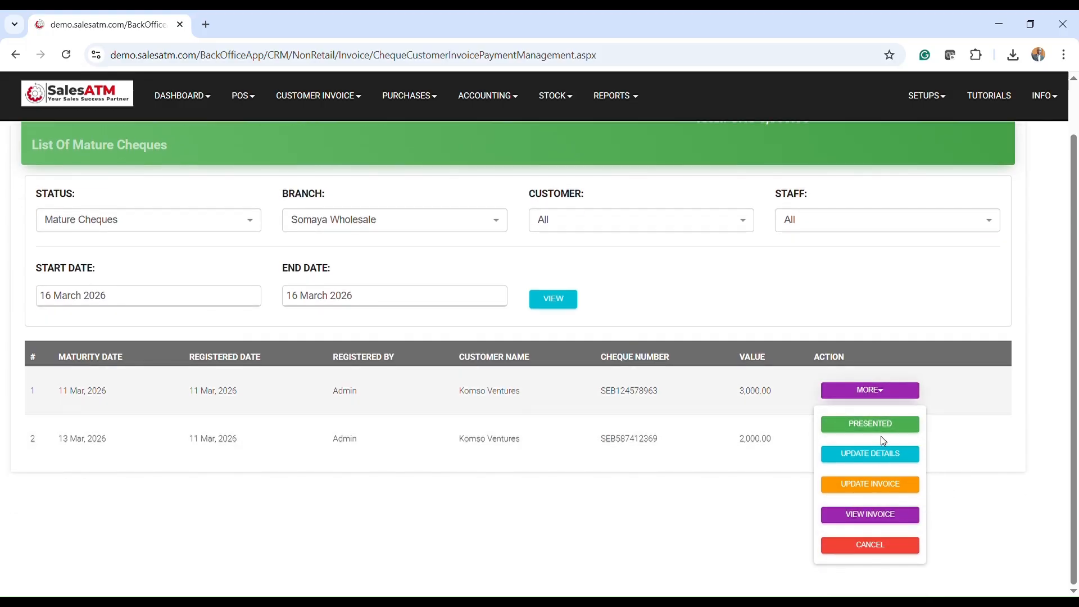
pyautogui.click(968, 394)
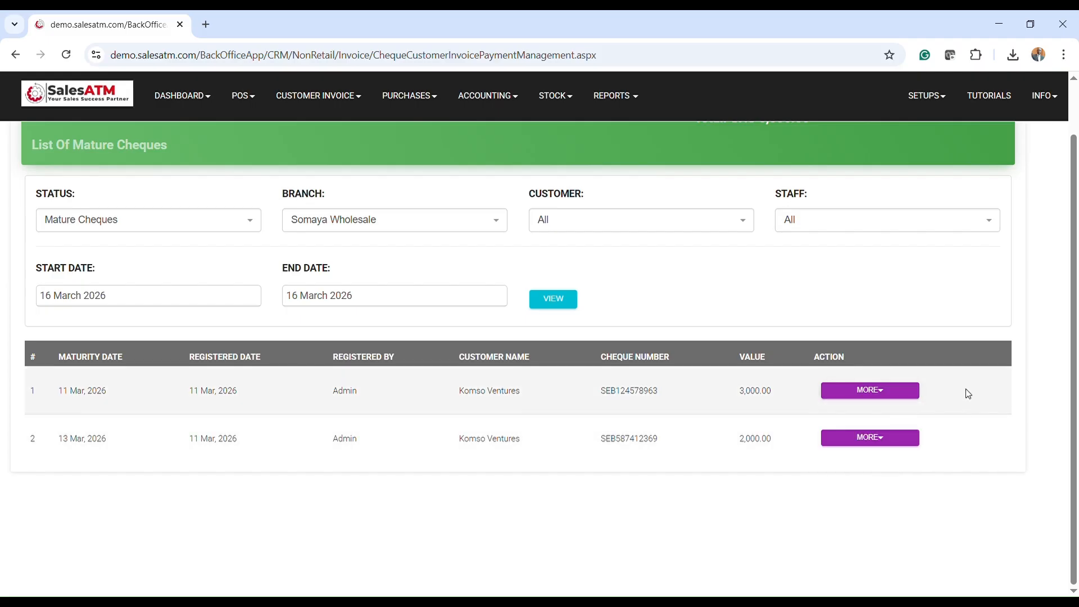
pyautogui.click(875, 390)
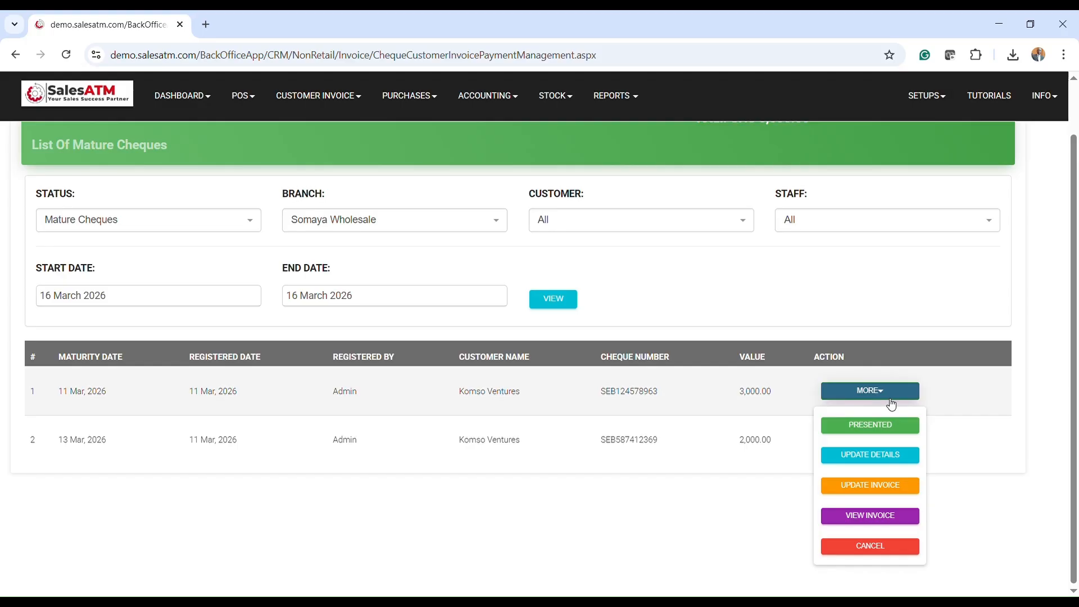
pyautogui.click(874, 515)
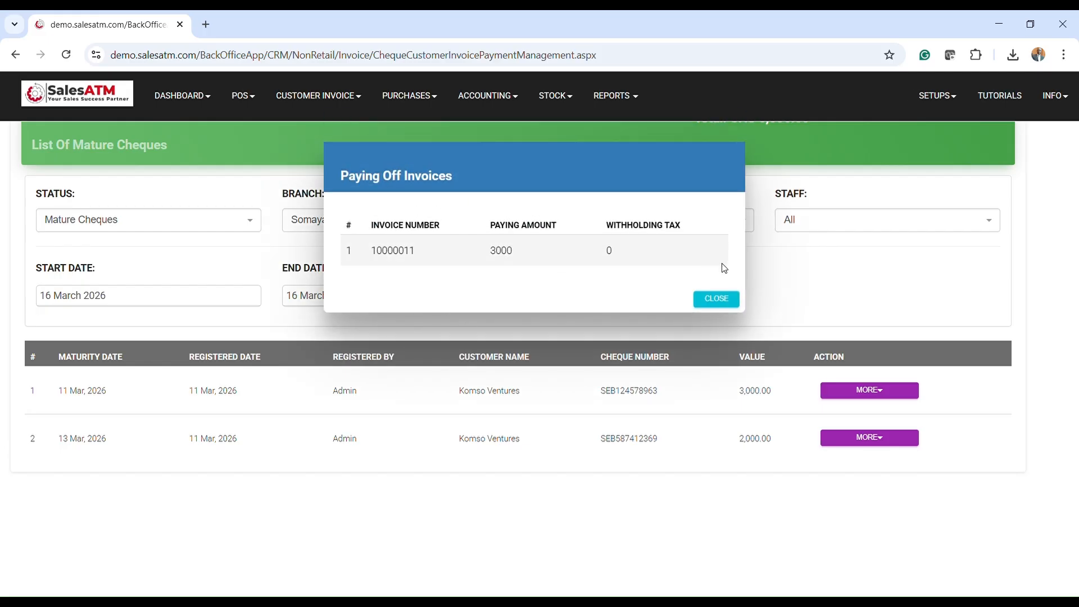
pyautogui.click(713, 300)
# - View the invoices that the second mature cheque pays off and close the list
pyautogui.click(871, 441)
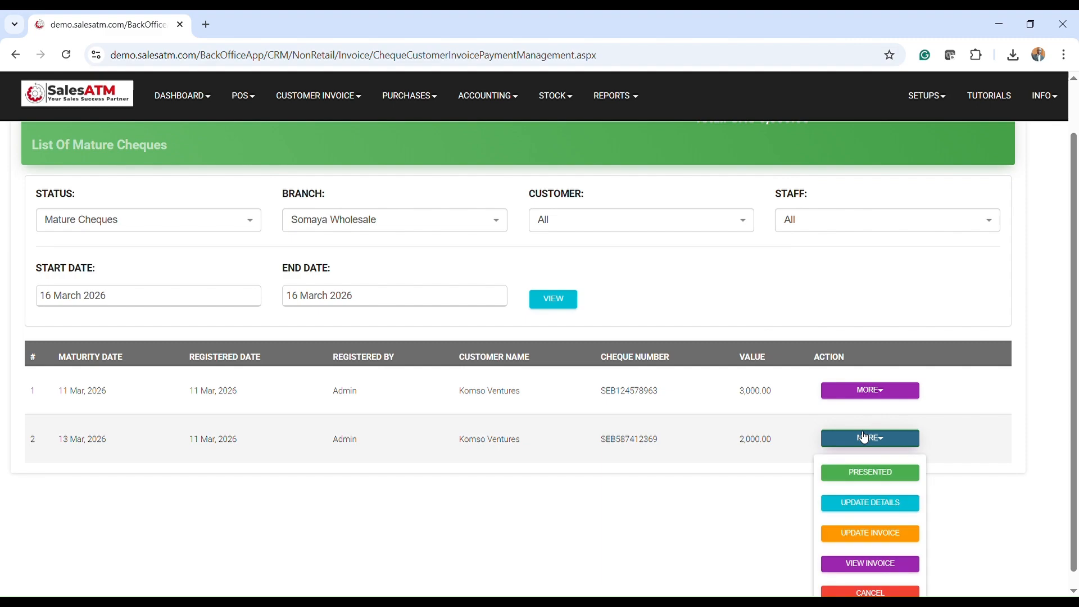
pyautogui.scroll(-1, 922, 509)
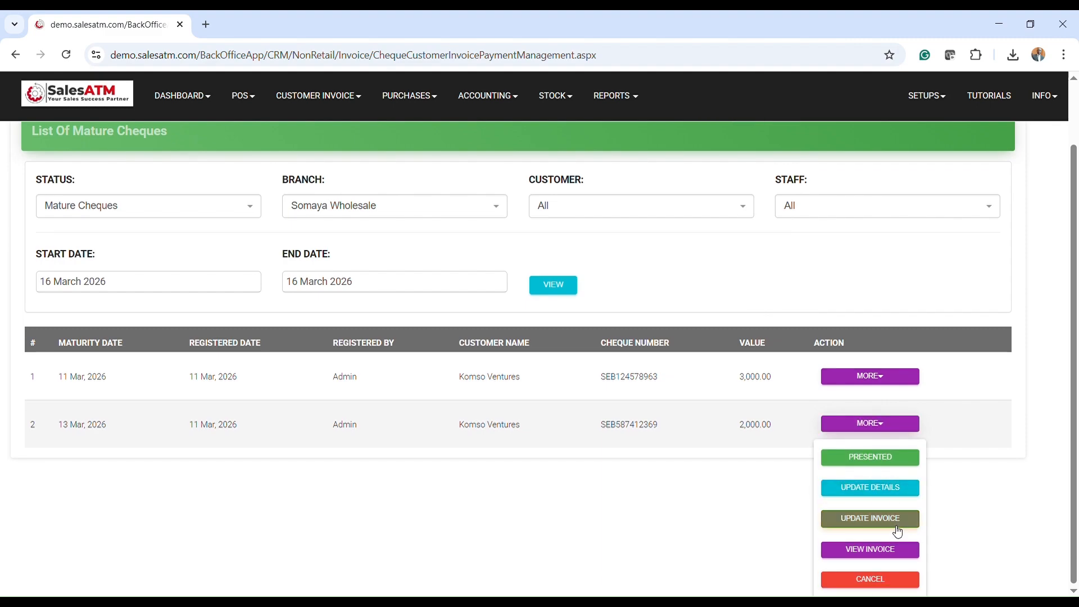
pyautogui.click(879, 549)
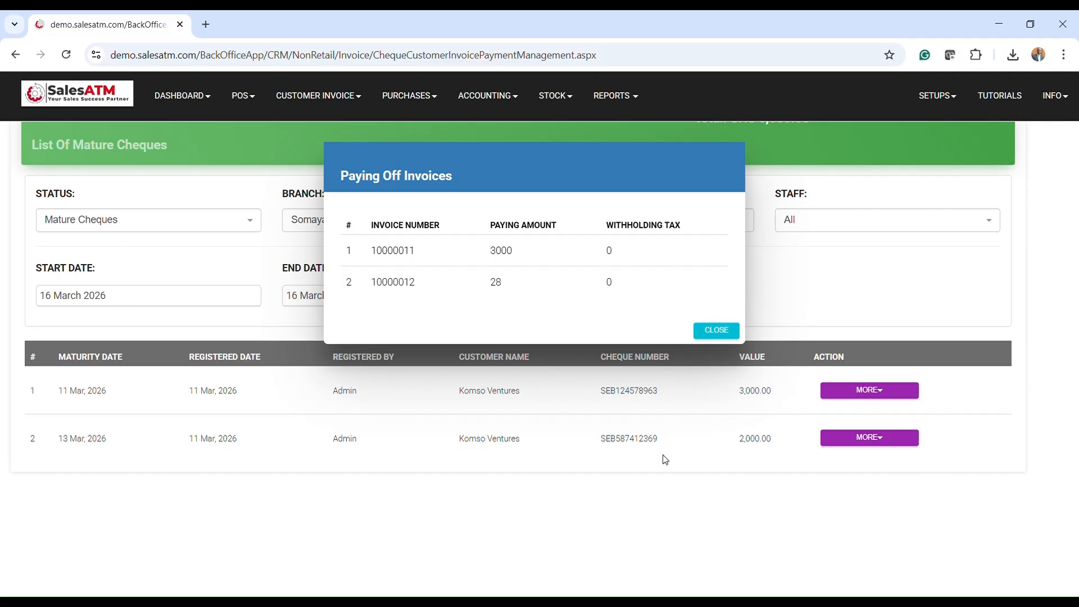
pyautogui.click(706, 331)
# - Examine the invoice allocation update form for the first mature cheque and close it without saving
pyautogui.click(903, 392)
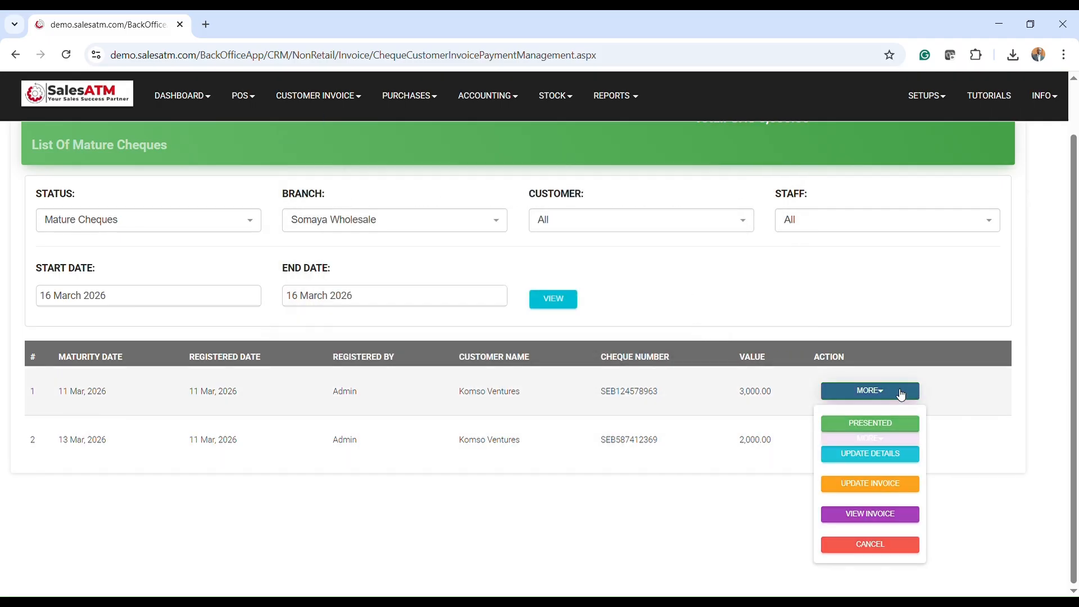
pyautogui.click(915, 491)
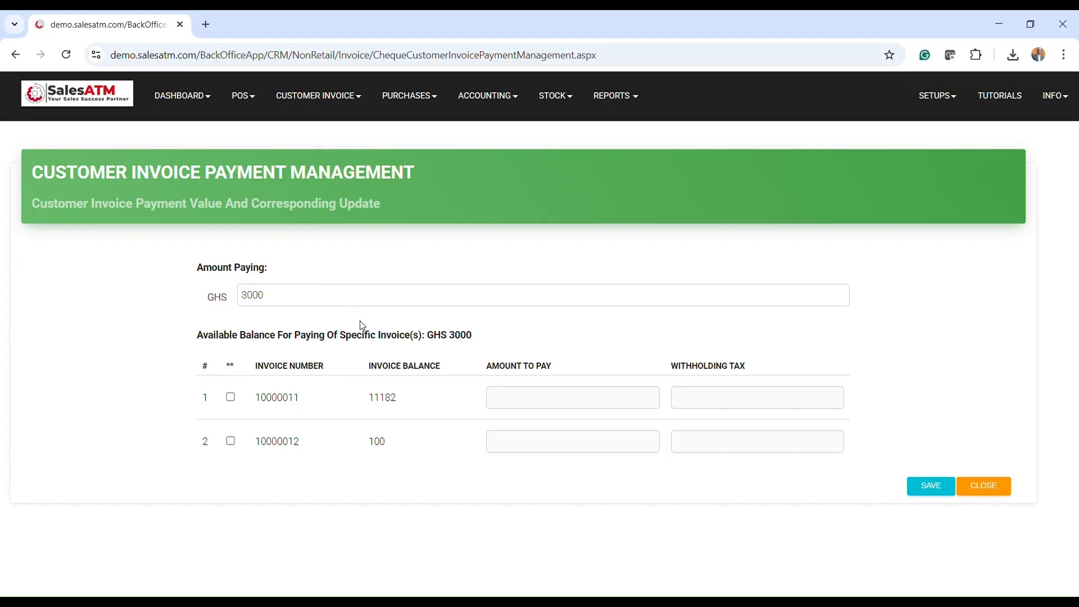
pyautogui.click(997, 491)
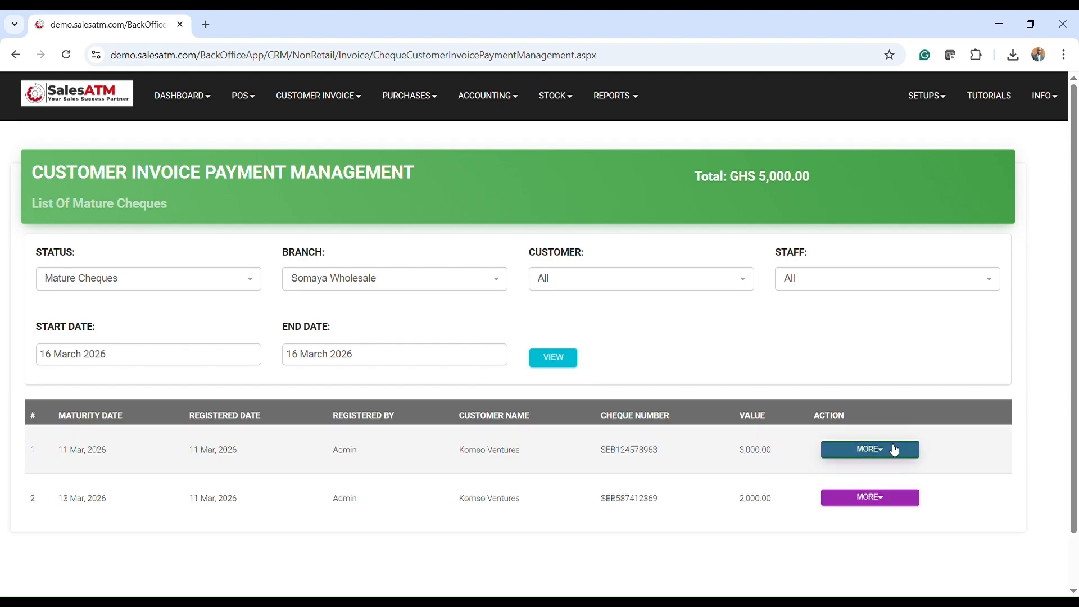
# - Examine the first mature cheque's editable details, including its payment date, and close the update form
pyautogui.click(898, 448)
pyautogui.scroll(-1, 945, 481)
pyautogui.scroll(-1, 945, 481)
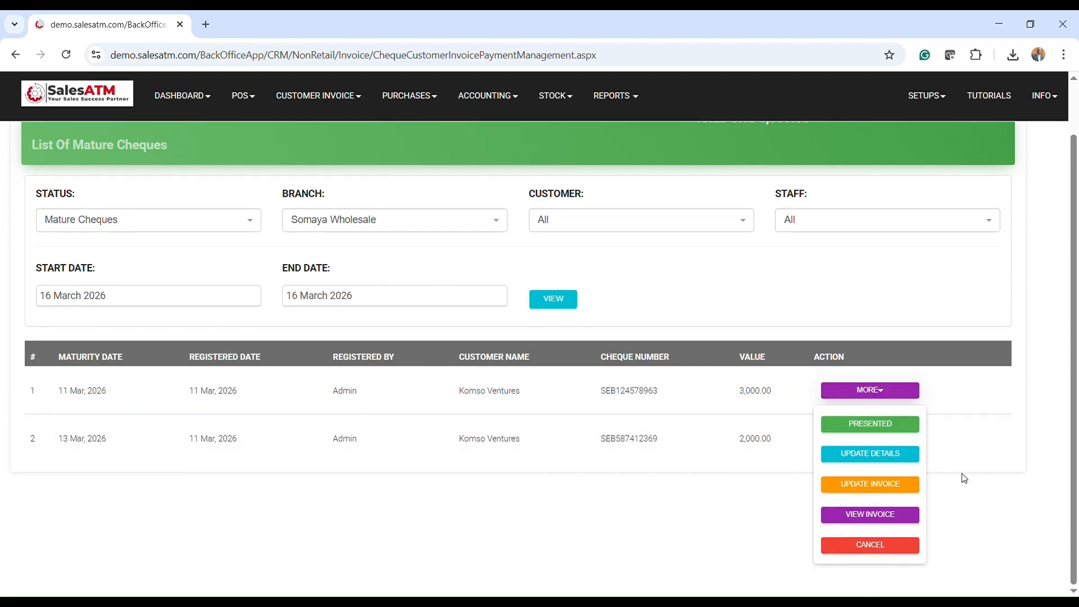
pyautogui.click(876, 458)
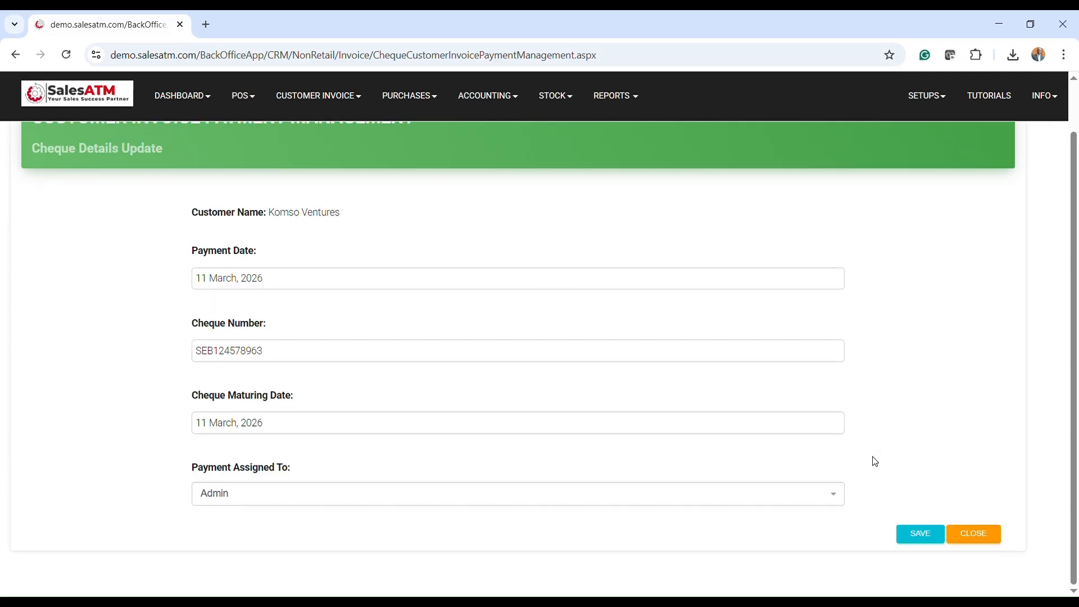
pyautogui.click(273, 287)
pyautogui.click(500, 299)
pyautogui.click(921, 535)
pyautogui.click(984, 537)
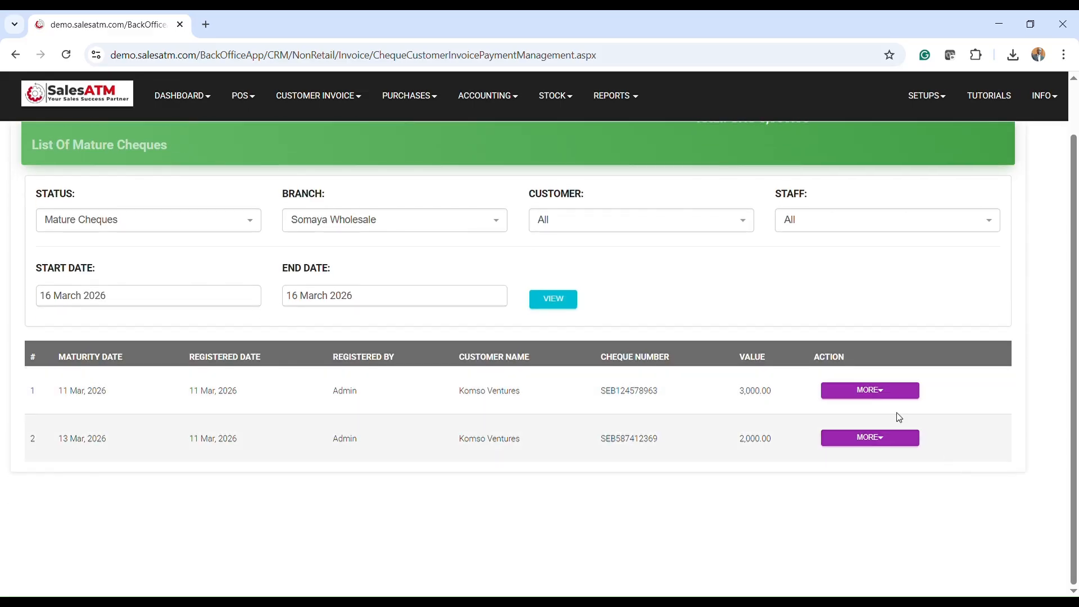
# - Mark the first mature cheque as presented, depositing it in the New Abc Bank account, and dismiss the message
pyautogui.click(874, 391)
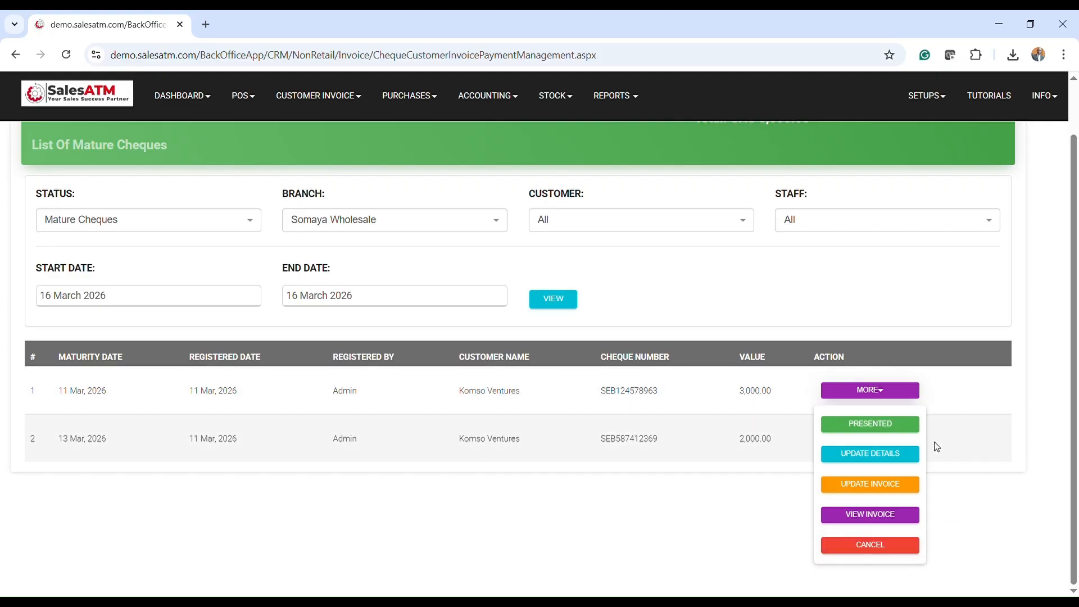
pyautogui.click(879, 415)
pyautogui.click(884, 393)
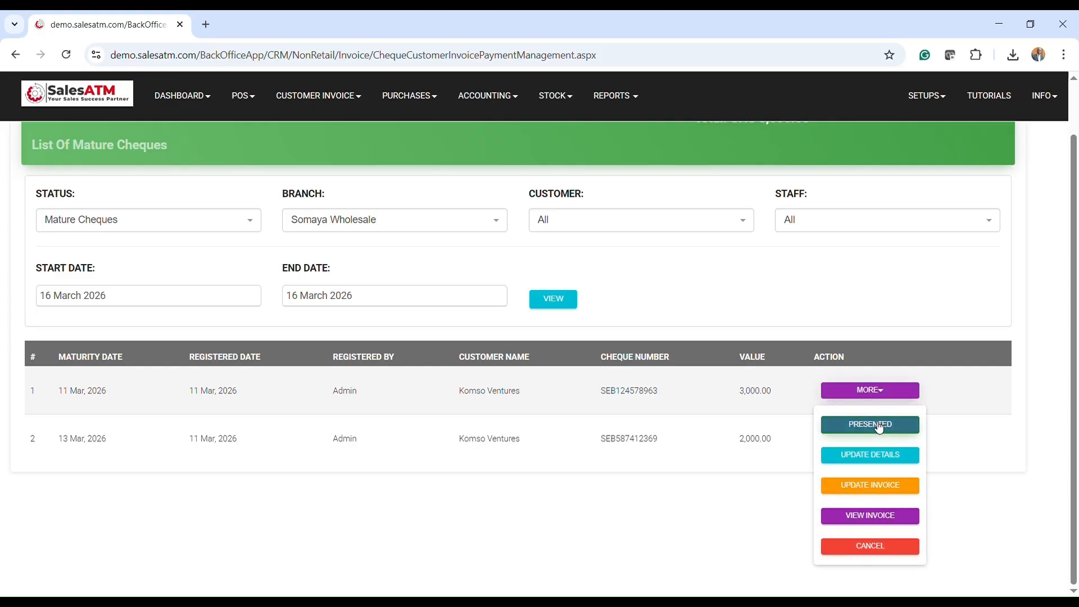
pyautogui.click(879, 426)
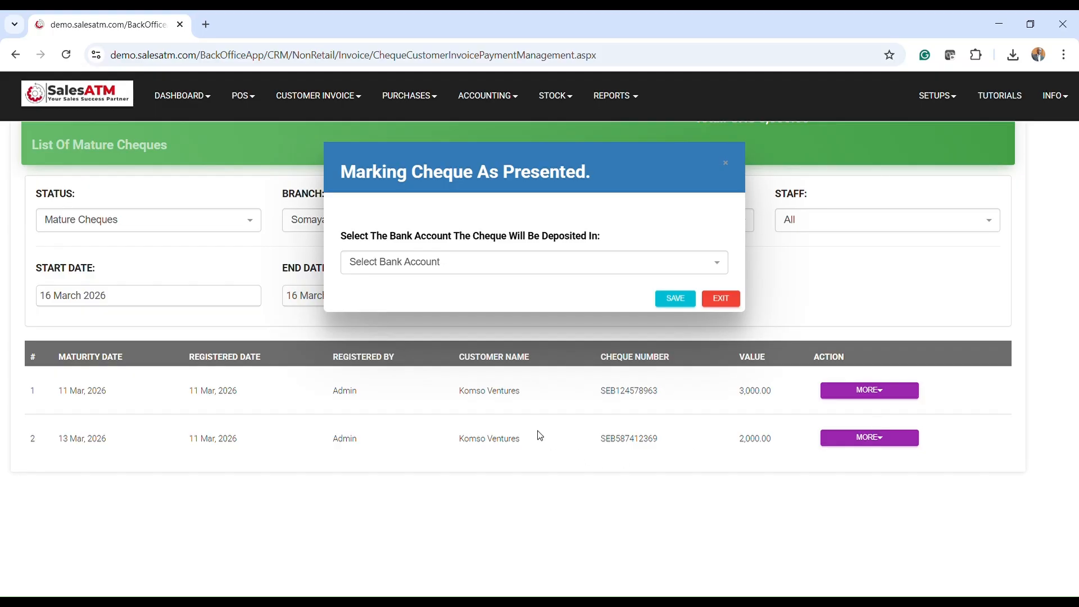
pyautogui.click(462, 267)
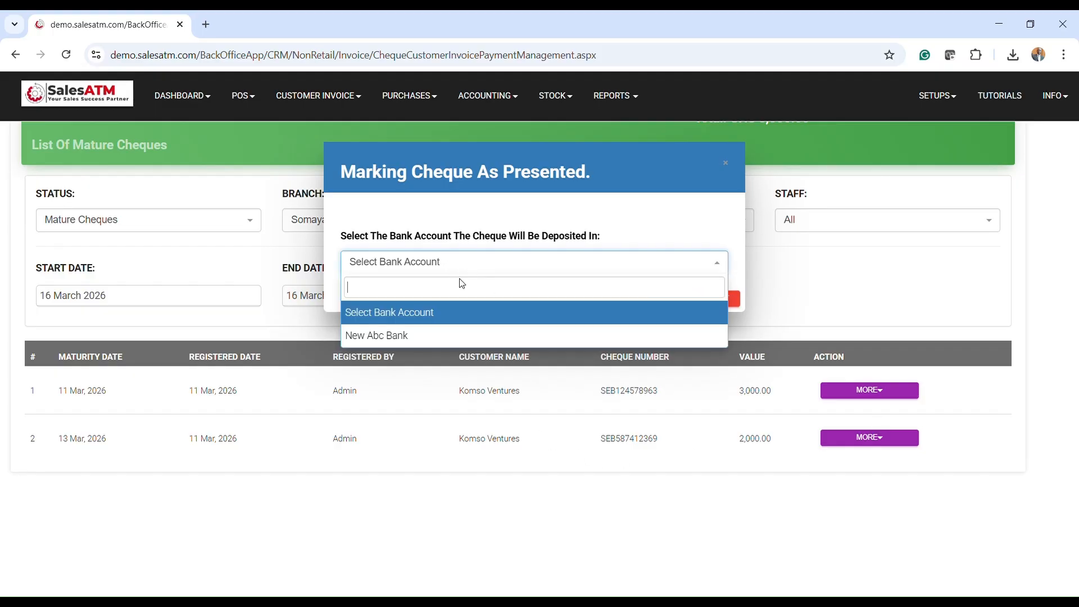
pyautogui.click(392, 338)
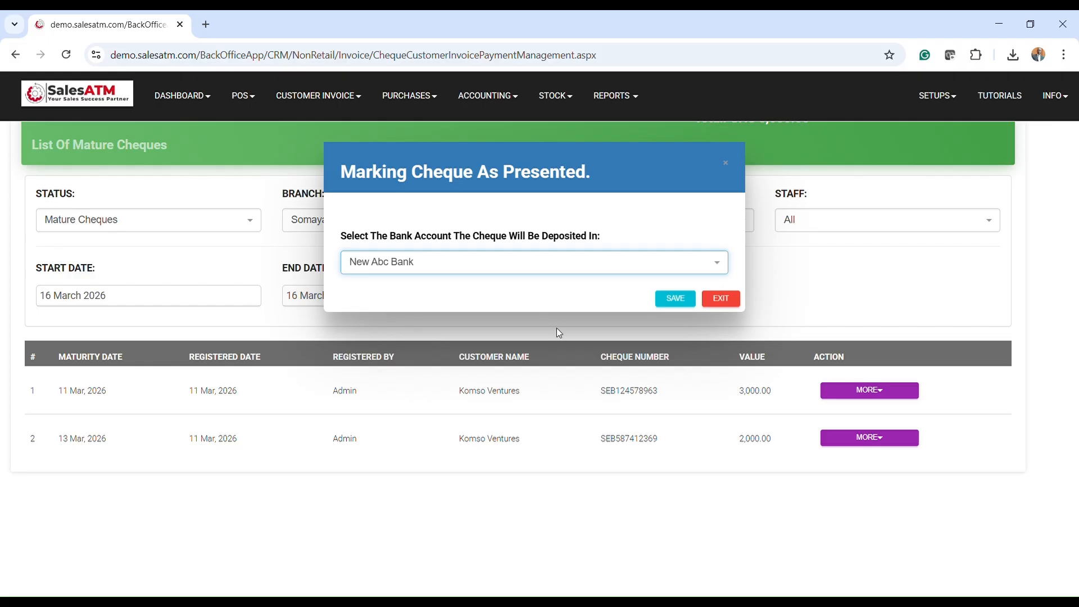
pyautogui.click(675, 298)
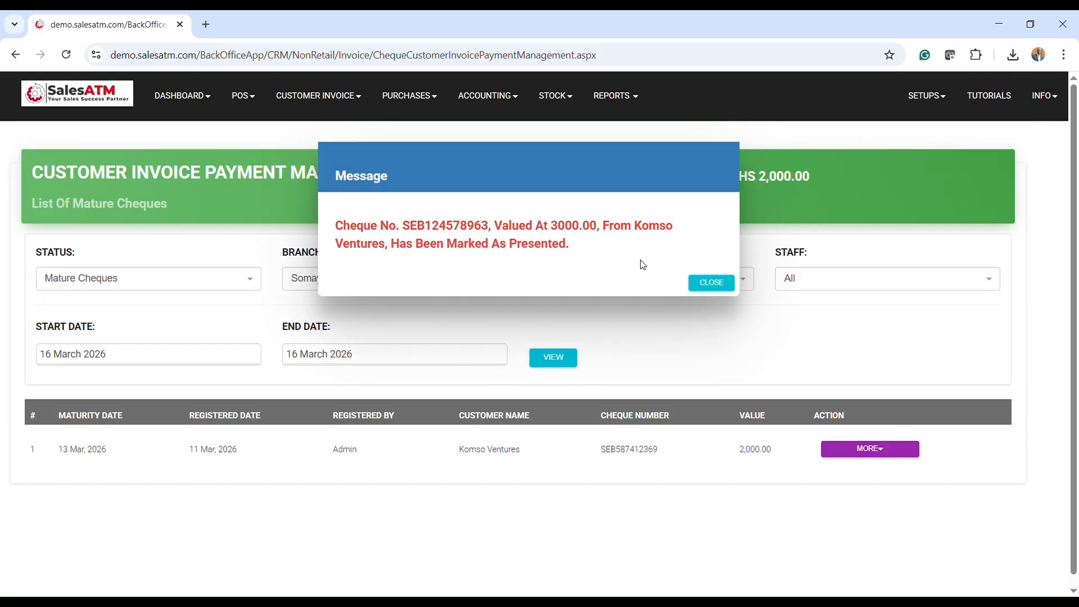
pyautogui.click(711, 283)
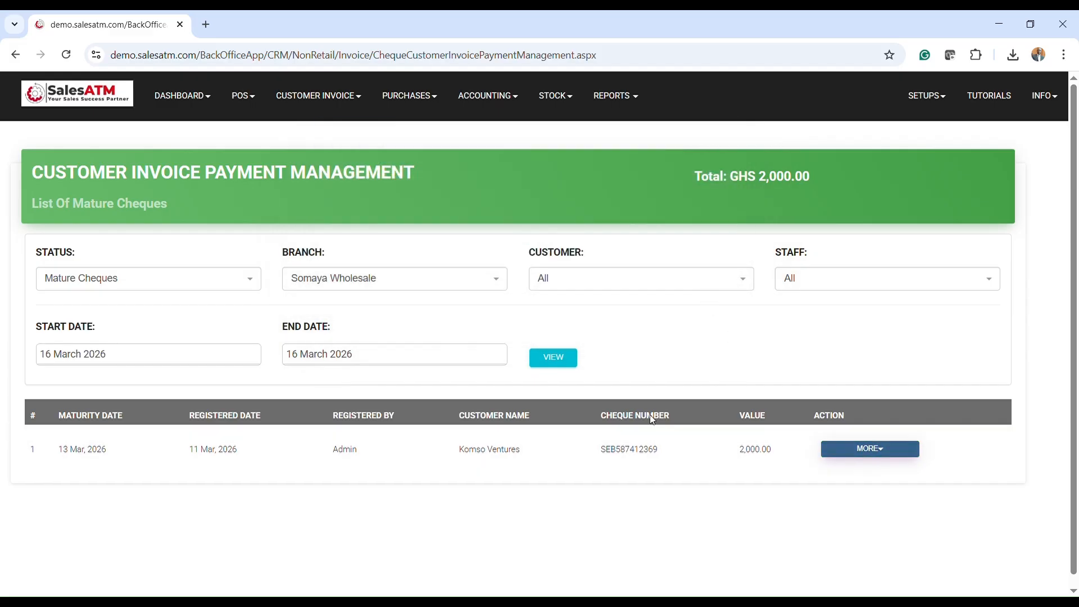
# - List the presented cheques for the Somaya Wholesale branch
pyautogui.click(113, 281)
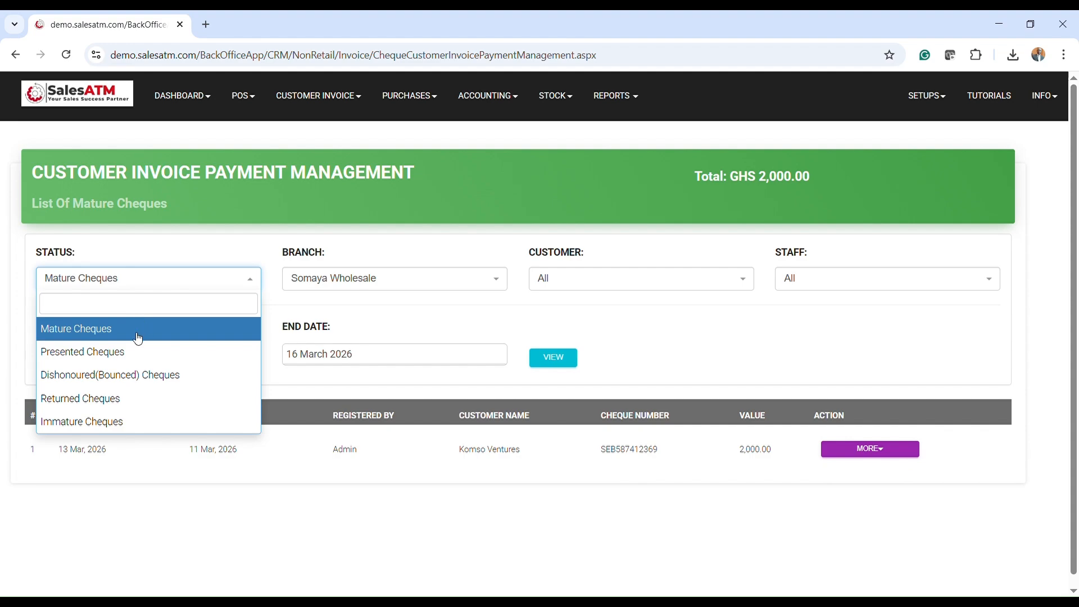
pyautogui.click(95, 353)
pyautogui.click(562, 361)
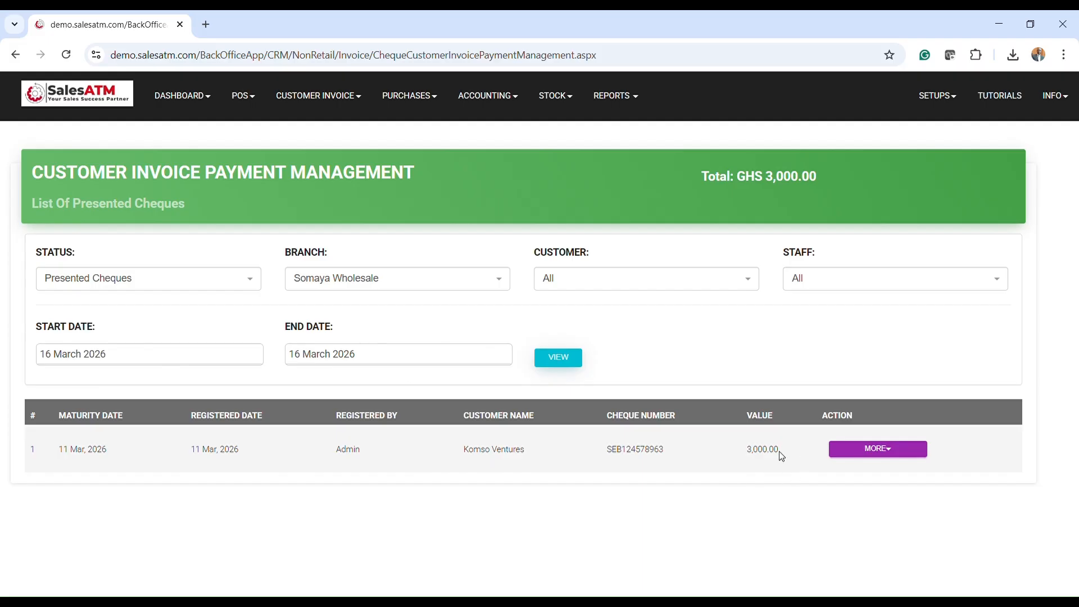
# - List the immature cheques for the Somaya Wholesale branch
pyautogui.click(103, 292)
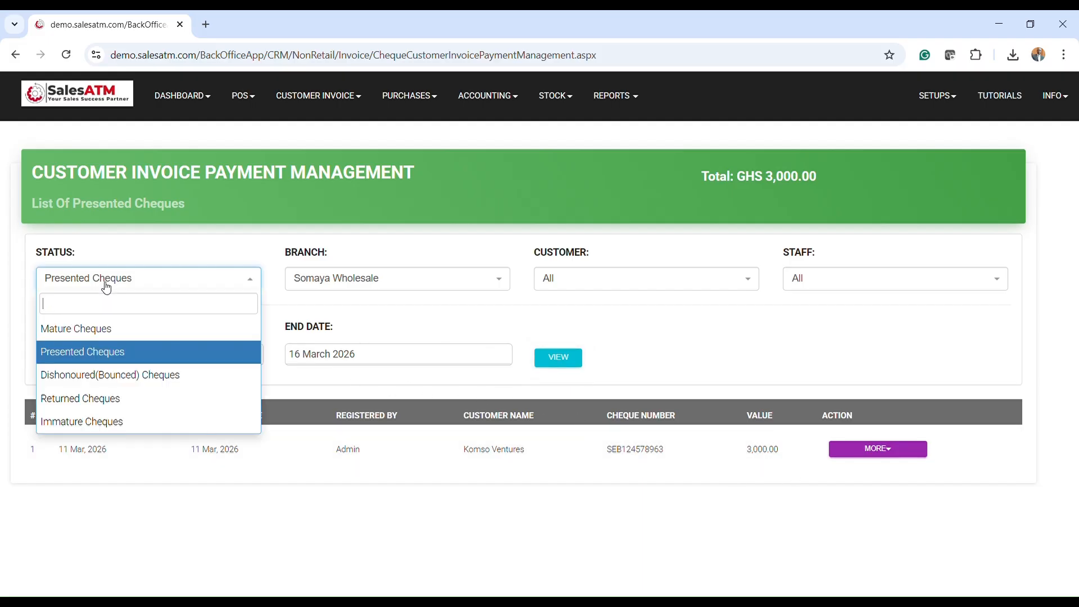
pyautogui.click(79, 422)
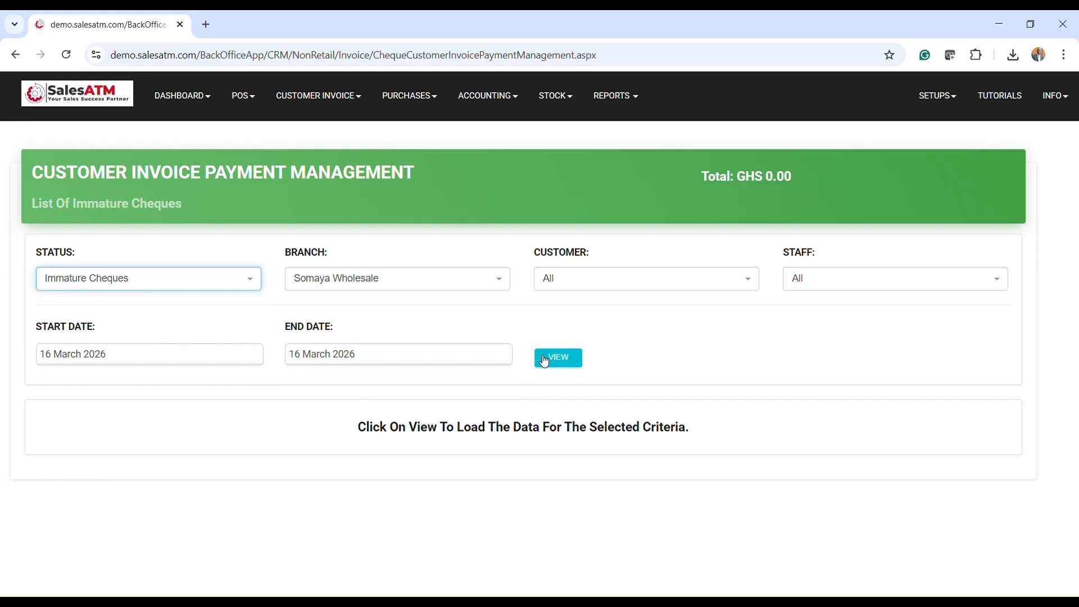
pyautogui.click(562, 356)
pyautogui.scroll(-1, 416, 404)
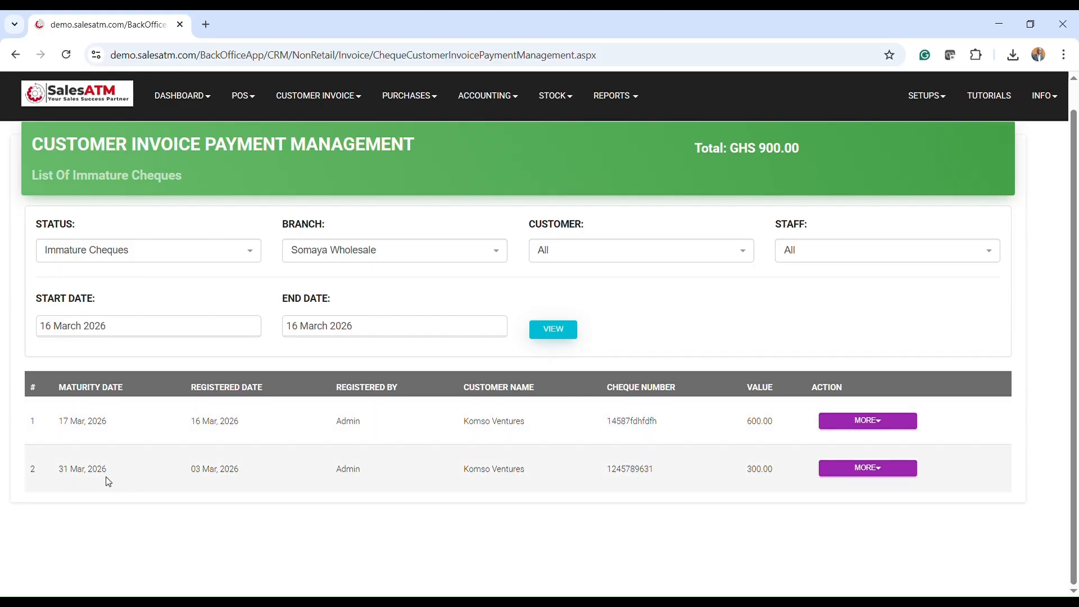
# - View the invoices that the first immature cheque pays off and examine the actions available for it
pyautogui.moveTo(59, 424); pyautogui.dragTo(757, 419)
pyautogui.click(887, 422)
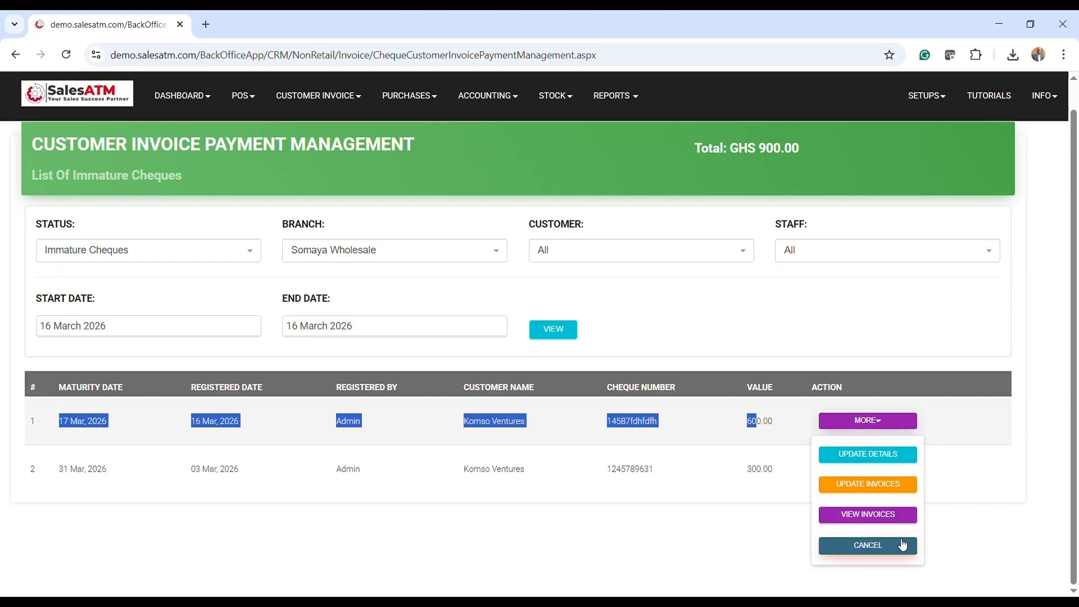
pyautogui.click(892, 520)
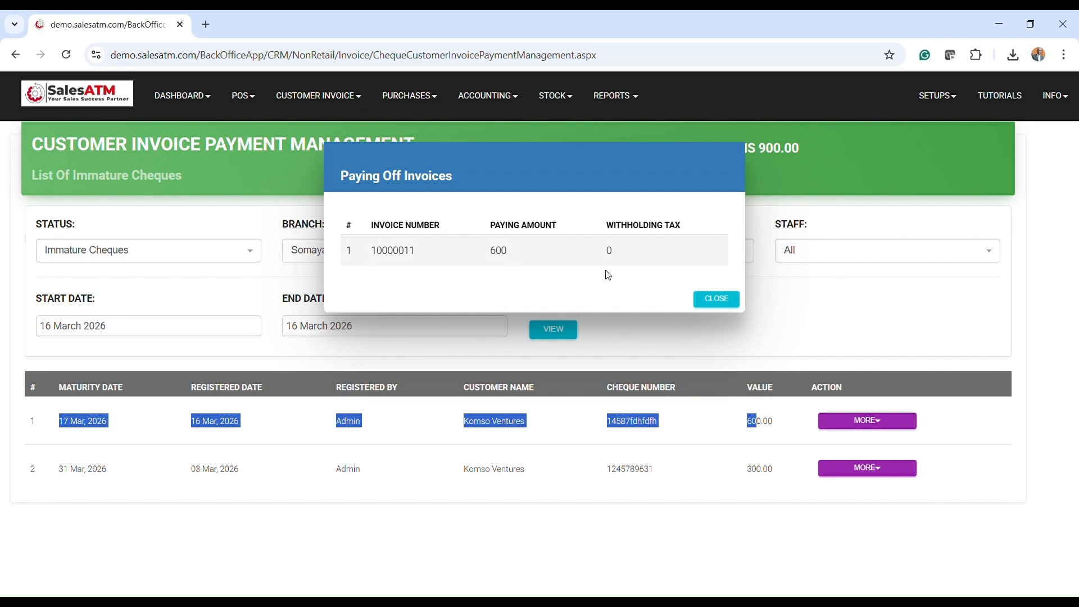
pyautogui.click(724, 302)
pyautogui.click(849, 425)
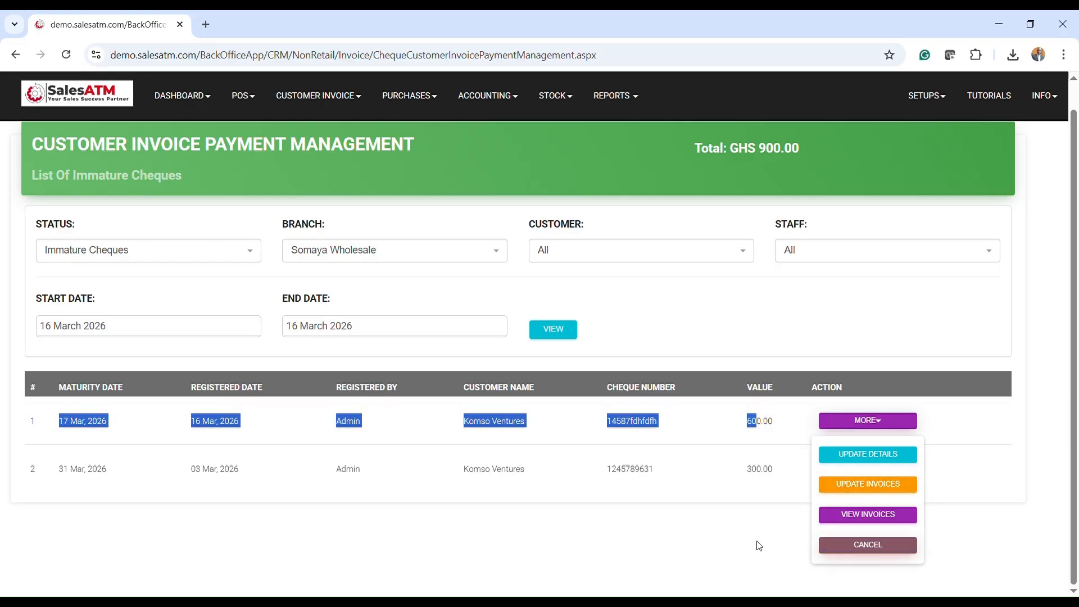
pyautogui.click(669, 316)
# - List the presented cheques again and mark the 3,000.00 cheque as honoured, paying off its invoice
pyautogui.click(100, 254)
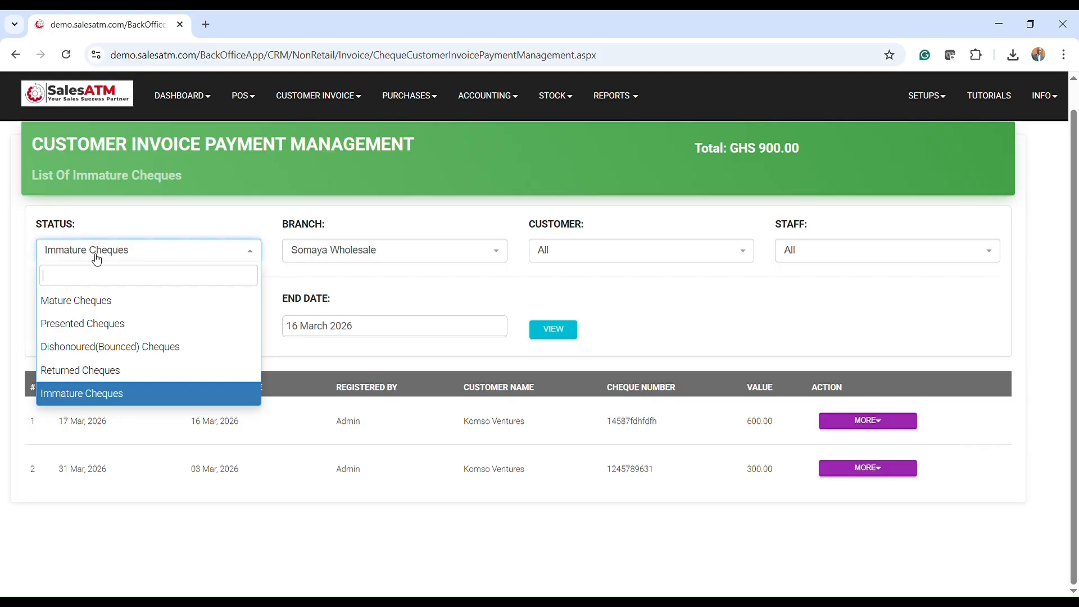
pyautogui.click(87, 324)
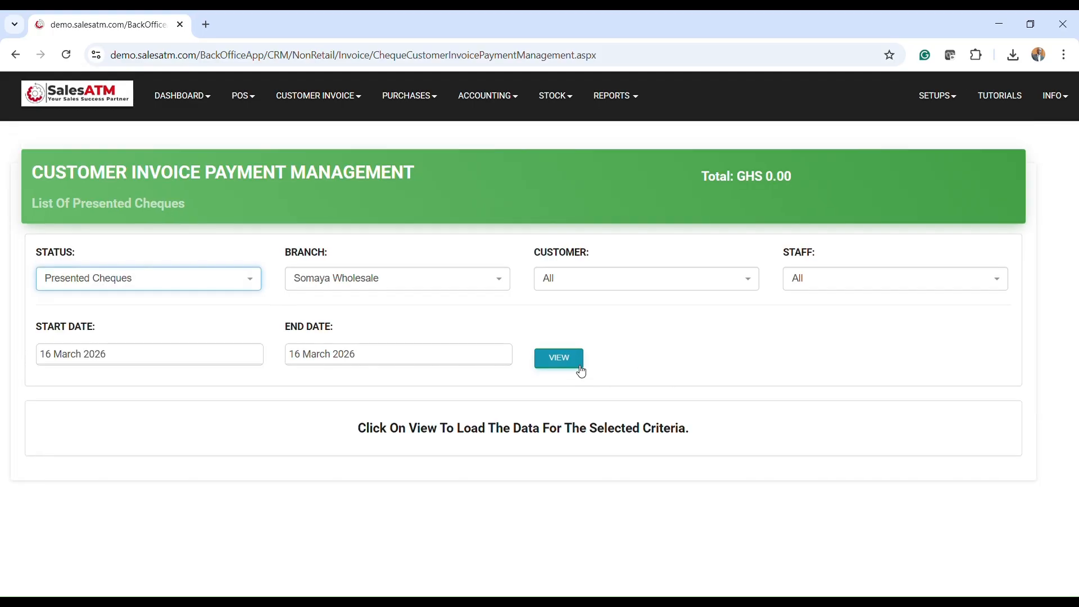
pyautogui.click(572, 359)
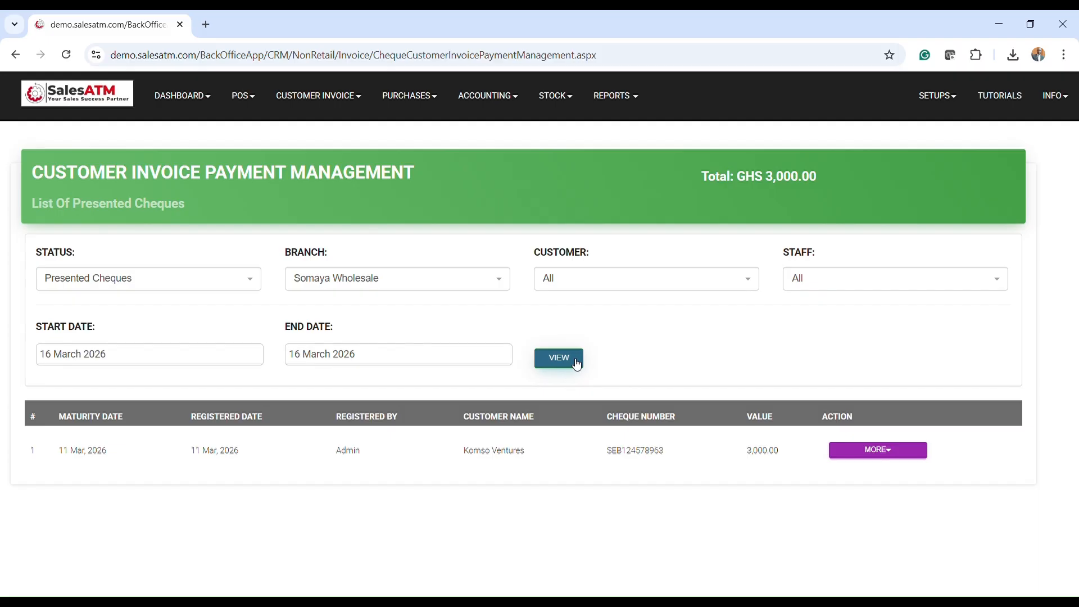
pyautogui.click(878, 453)
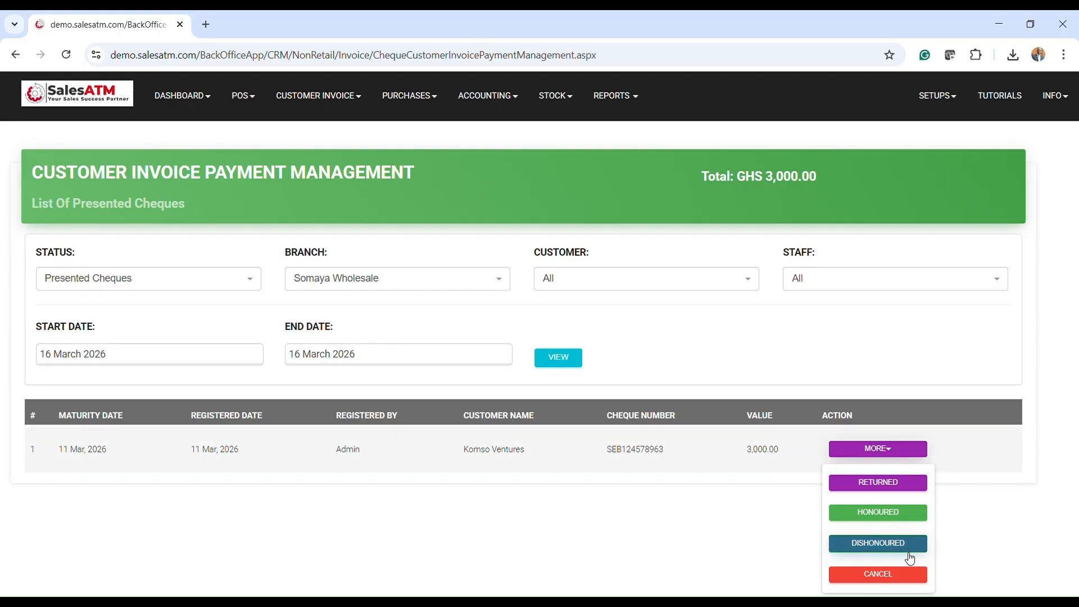
pyautogui.click(900, 516)
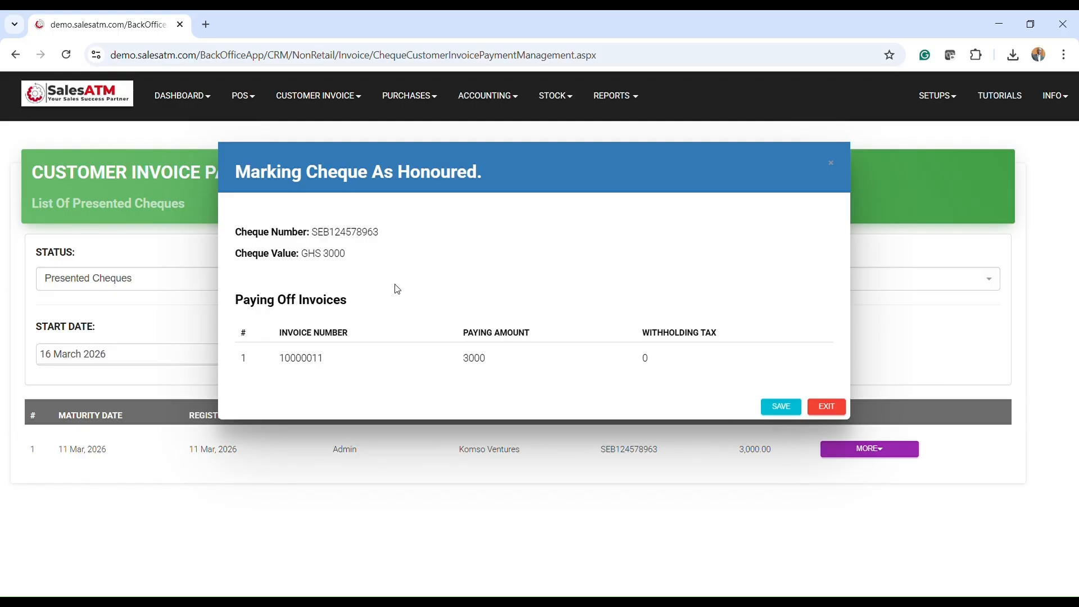
pyautogui.click(783, 416)
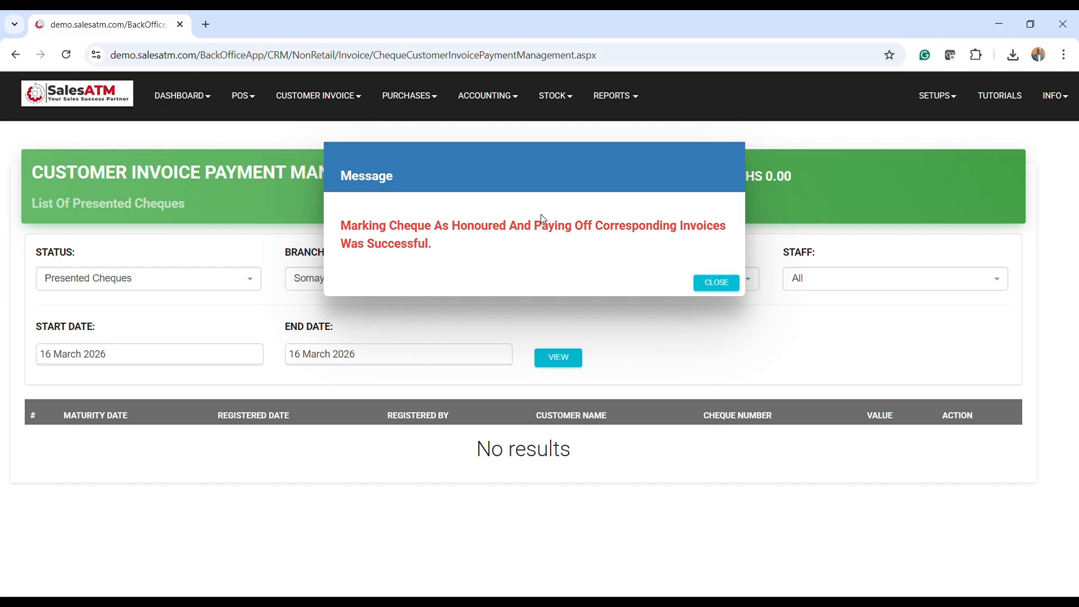
pyautogui.click(721, 289)
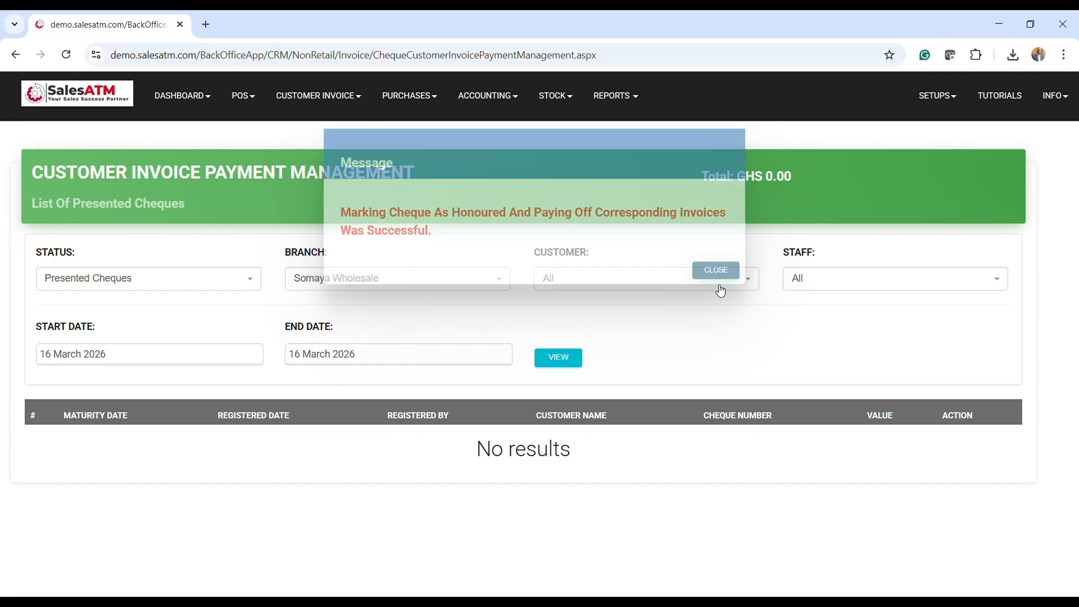
# - Open the customers' Invoice Payment Details report and examine the 3,000.00 cheque payment row
pyautogui.click(619, 96)
pyautogui.moveTo(653, 316)
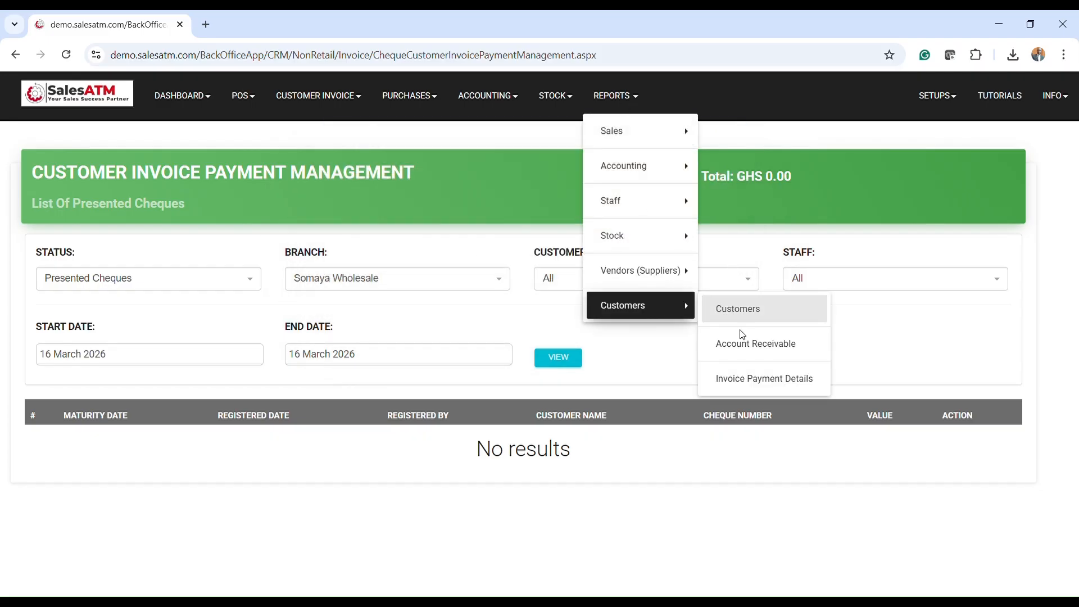
pyautogui.click(771, 378)
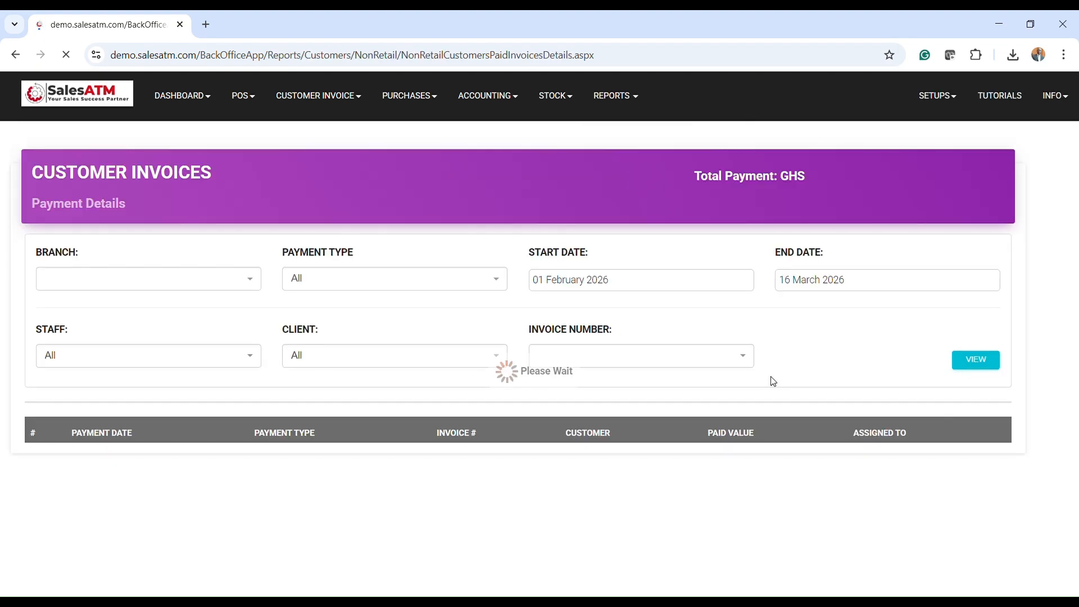
pyautogui.scroll(-3, 772, 380)
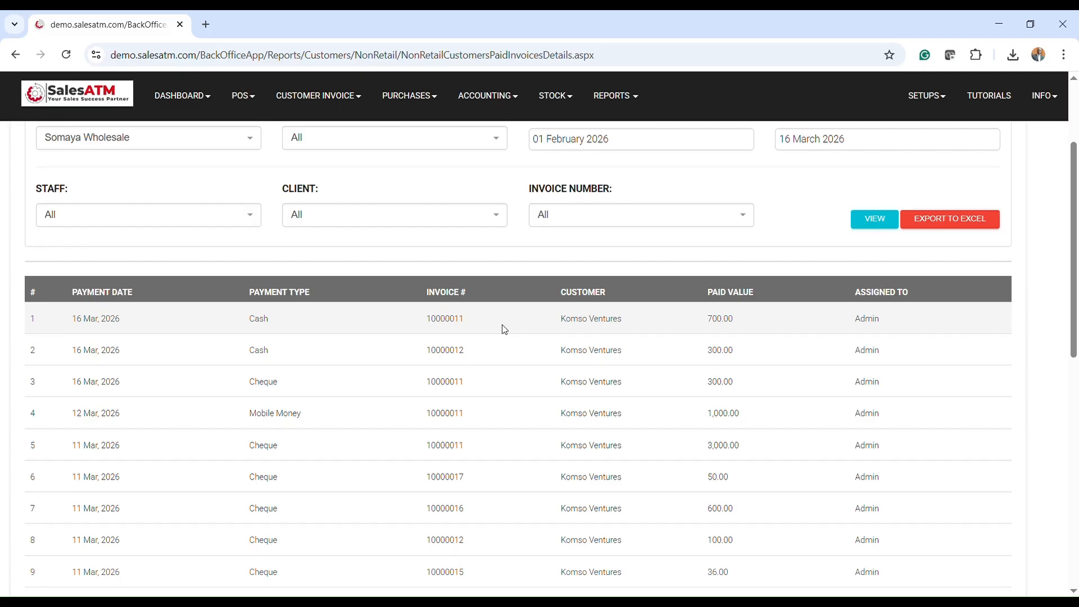
pyautogui.scroll(-1, 484, 330)
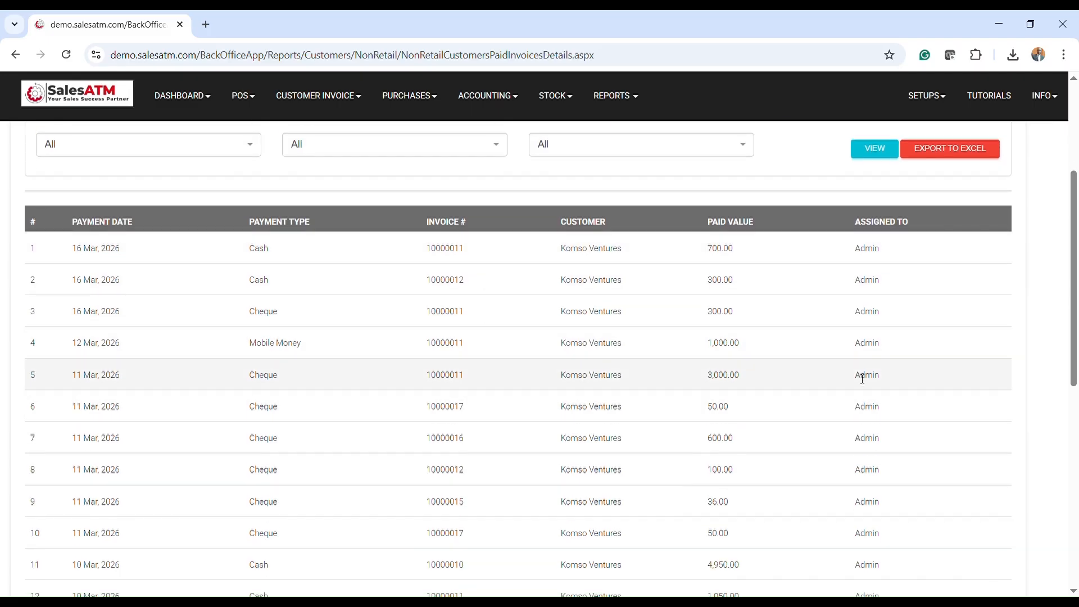
pyautogui.moveTo(889, 376); pyautogui.dragTo(79, 384)
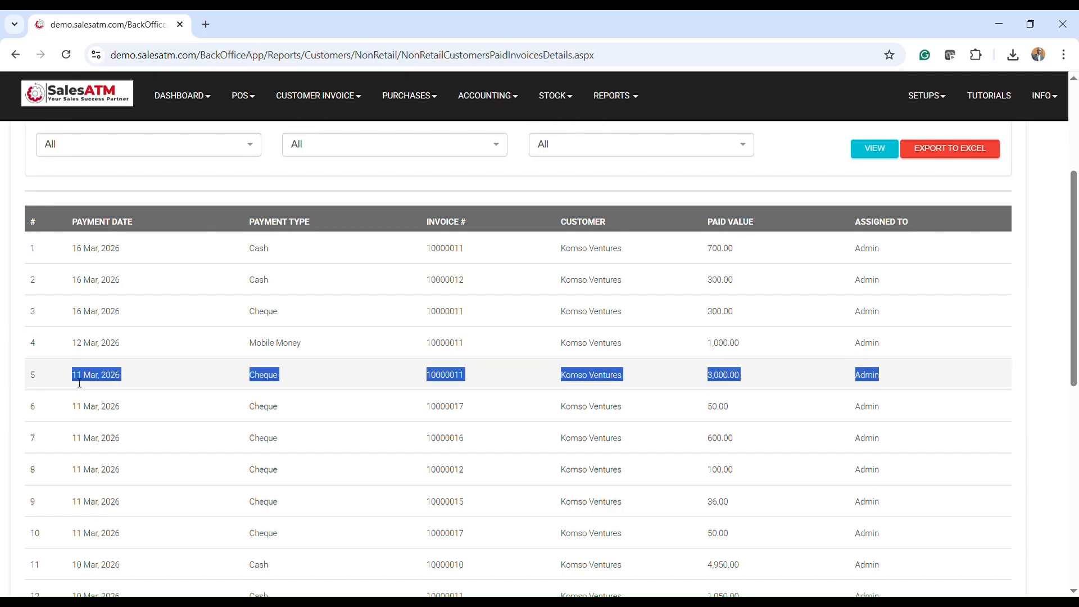
pyautogui.click(776, 379)
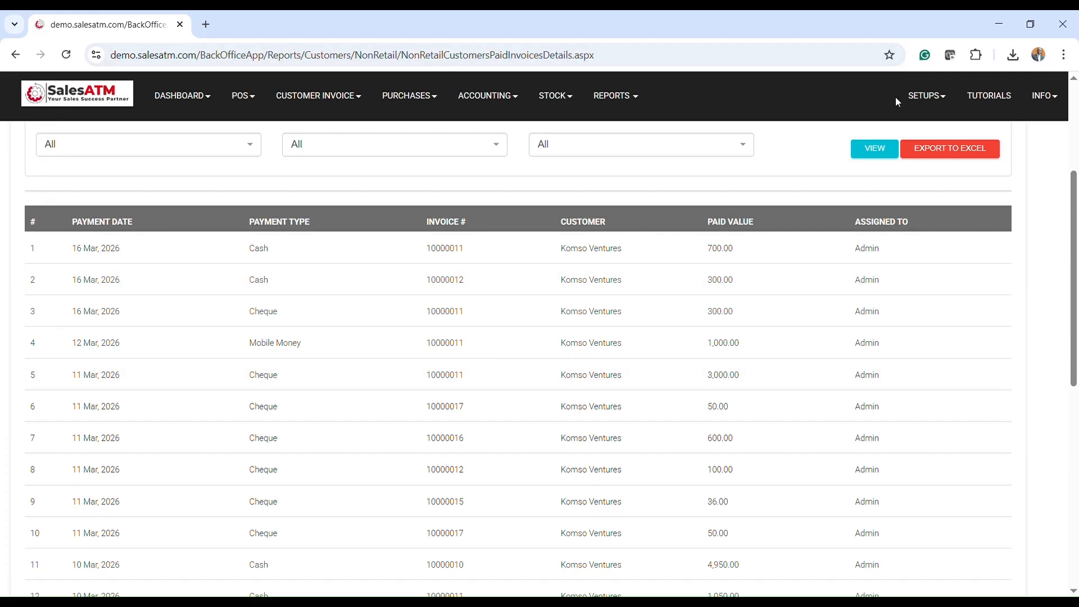
# - Open the Bank Account Details accounting report to check the New Abc Bank transactions
pyautogui.click(627, 96)
pyautogui.click(636, 134)
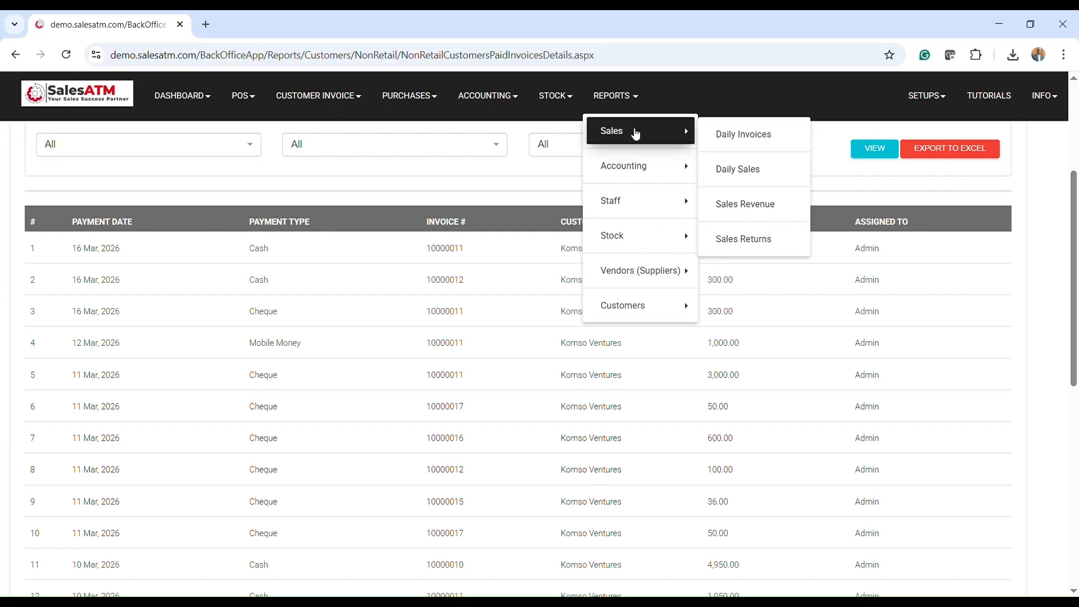
pyautogui.click(634, 133)
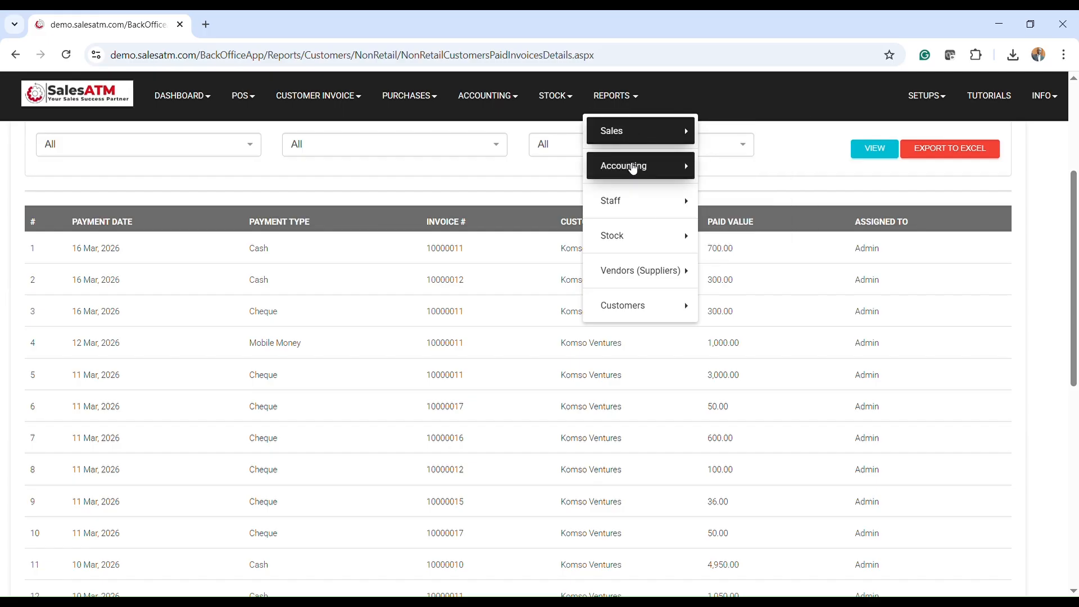
pyautogui.click(634, 167)
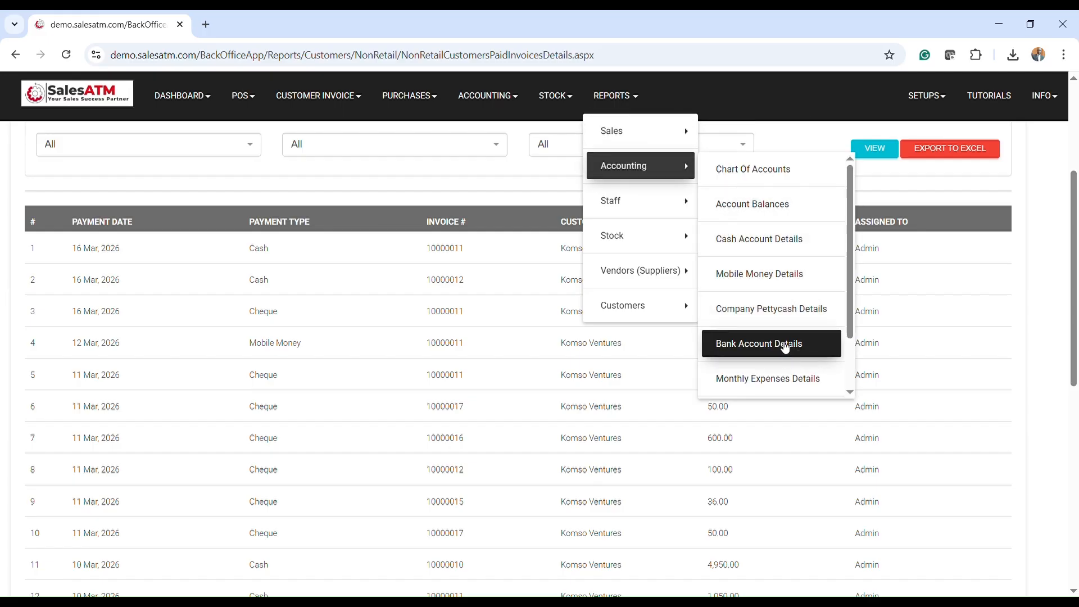
pyautogui.click(785, 346)
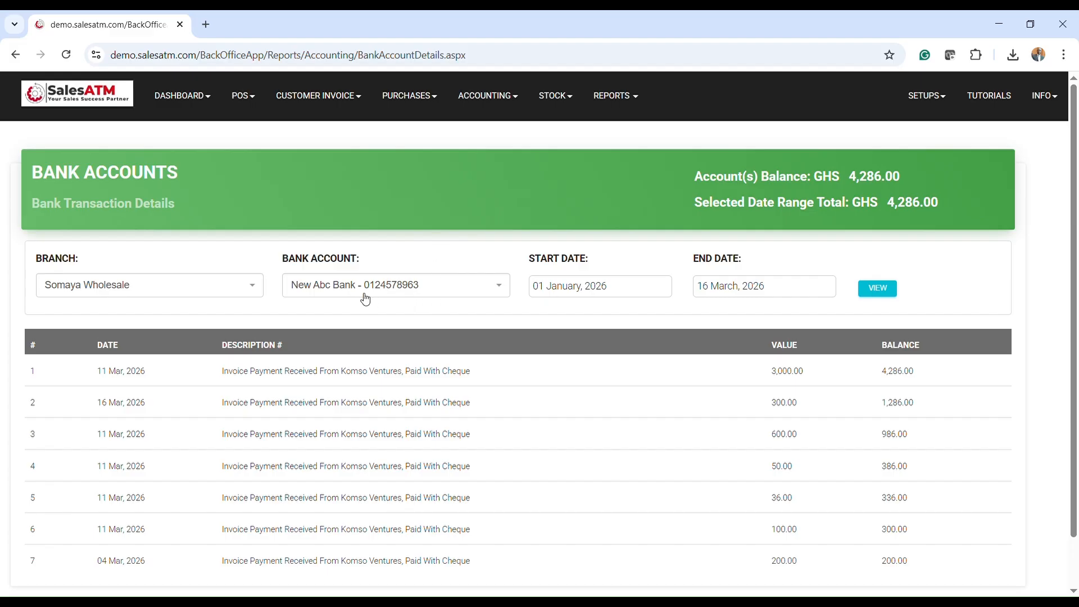
# - Open the Invoice Payment (Recovery) form and review its payment fields
pyautogui.click(337, 99)
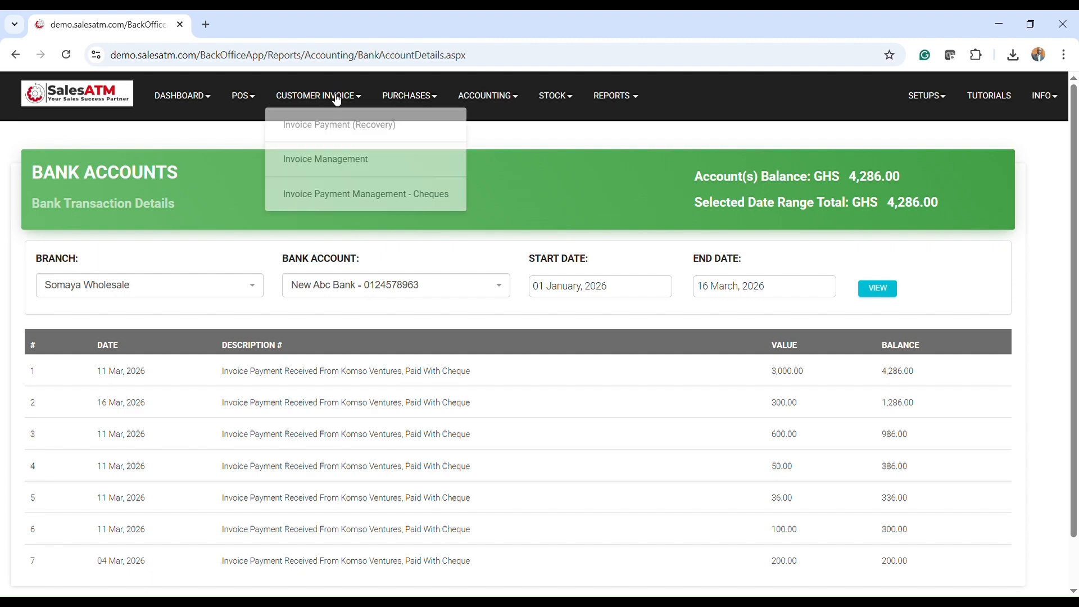
pyautogui.click(341, 132)
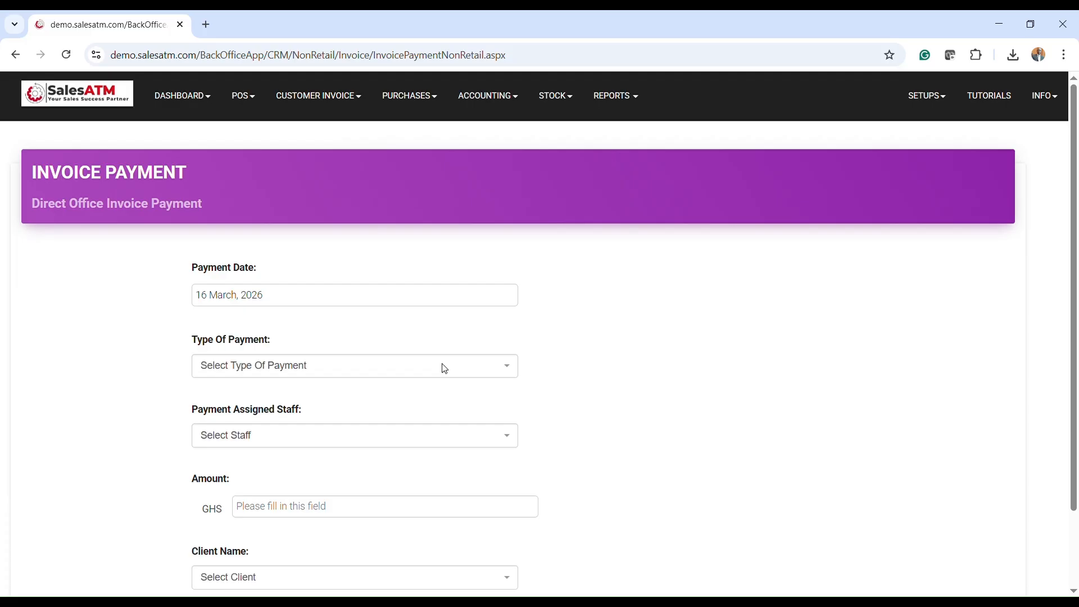
pyautogui.scroll(-3, 619, 422)
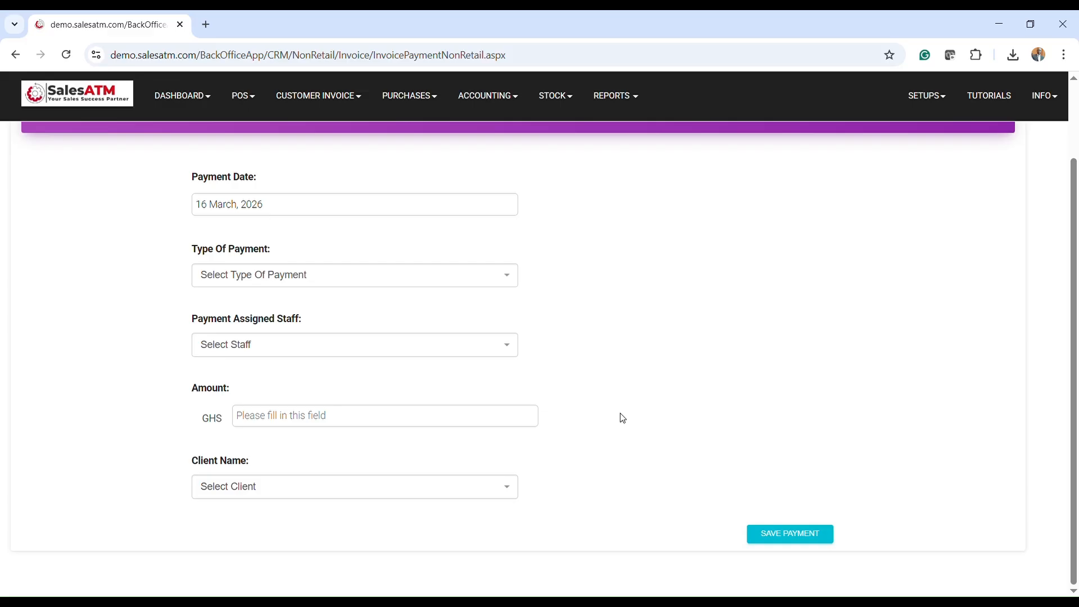
# - Choose Cheque as the type of payment, then review the cheque status choices and the other payment types
pyautogui.click(265, 283)
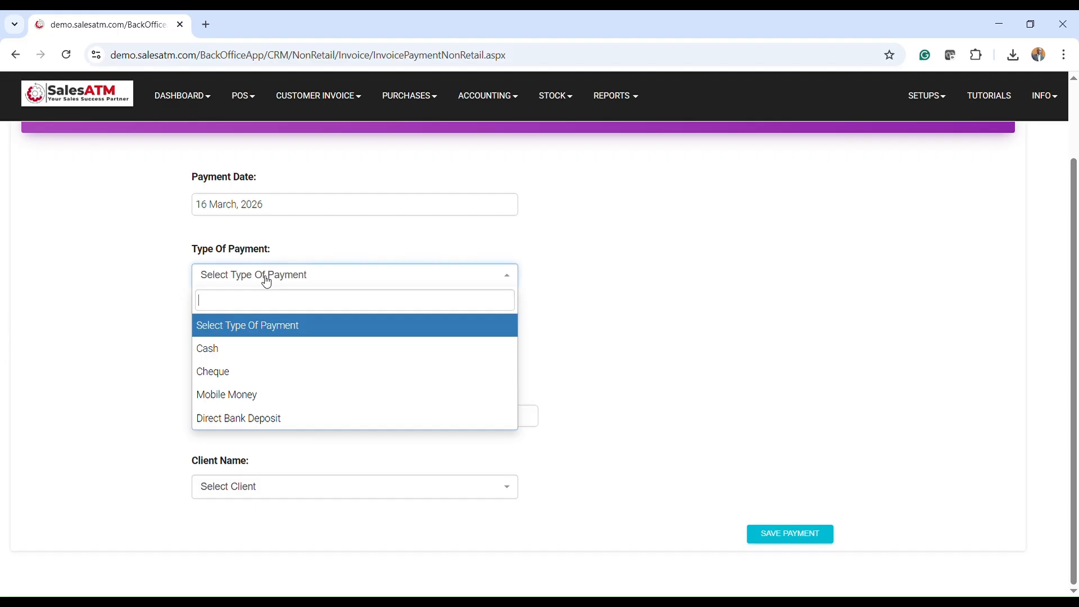
pyautogui.click(254, 373)
pyautogui.click(265, 346)
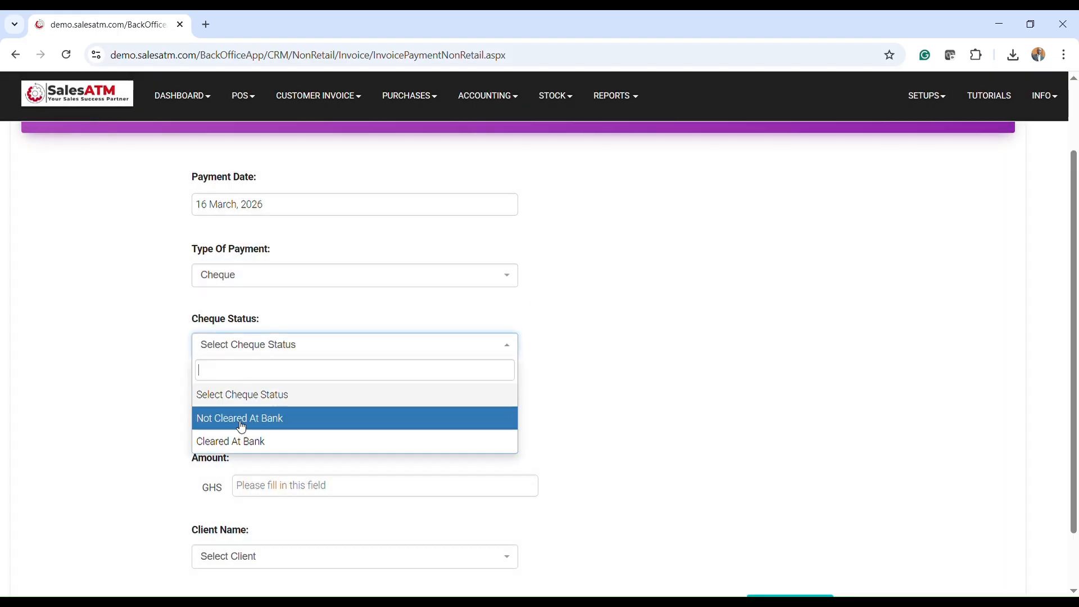
pyautogui.click(263, 278)
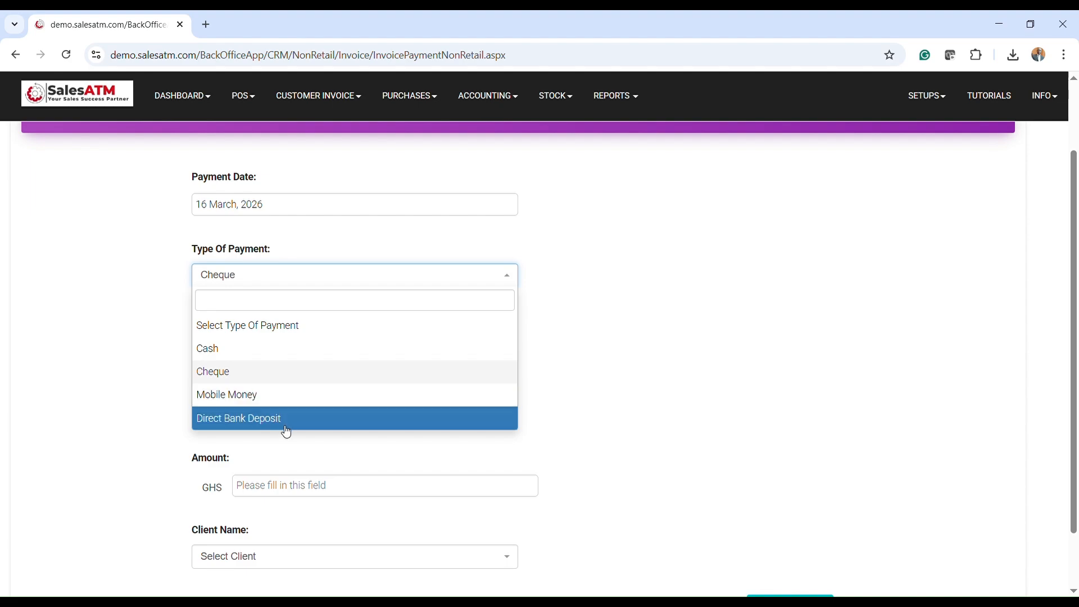
pyautogui.click(650, 356)
pyautogui.scroll(2, 422, 445)
pyautogui.scroll(-3, 424, 448)
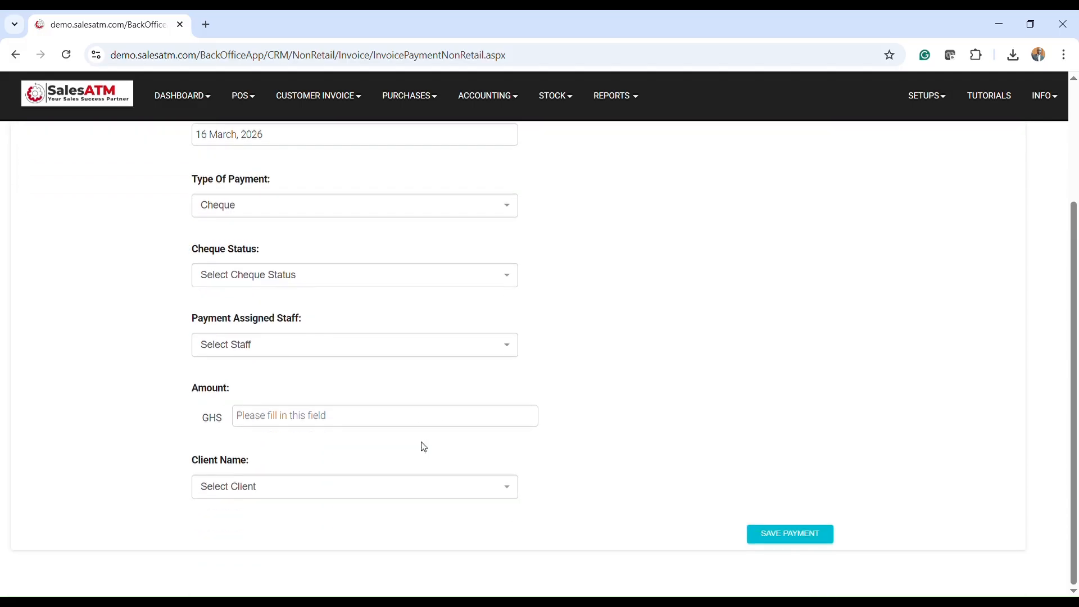
# - Open the Invoice Payment Management - Cheques page and review the available cheque status filter options
pyautogui.scroll(3, 424, 446)
pyautogui.click(330, 96)
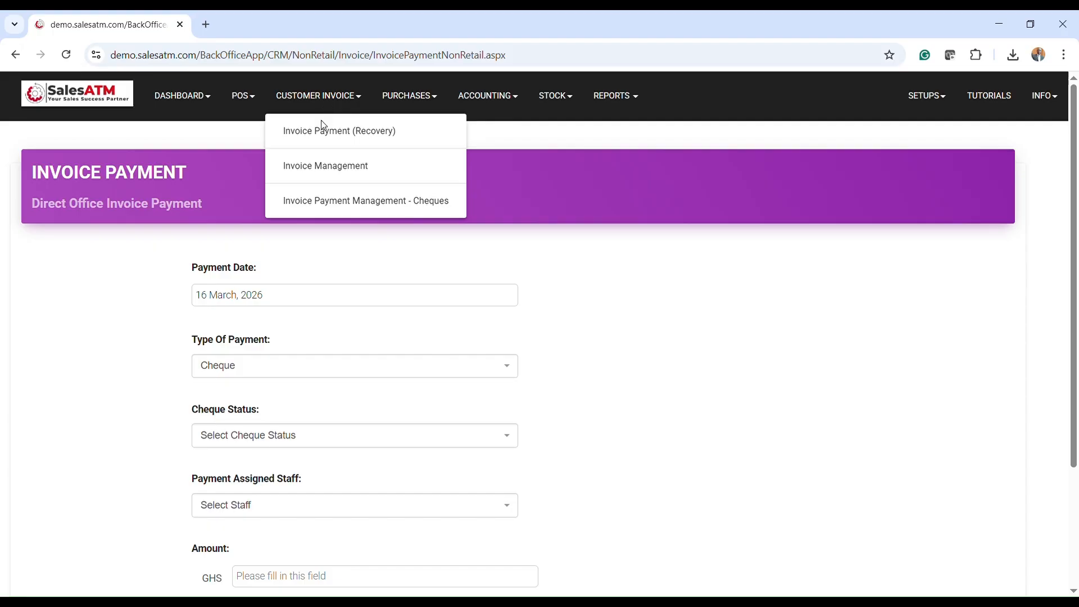
pyautogui.click(342, 209)
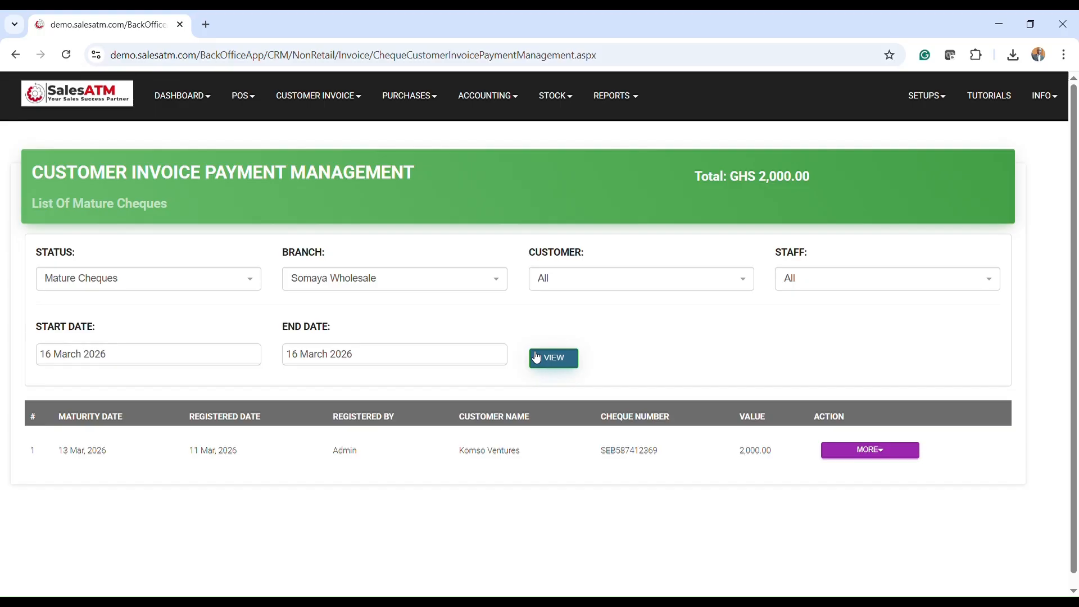
pyautogui.click(78, 281)
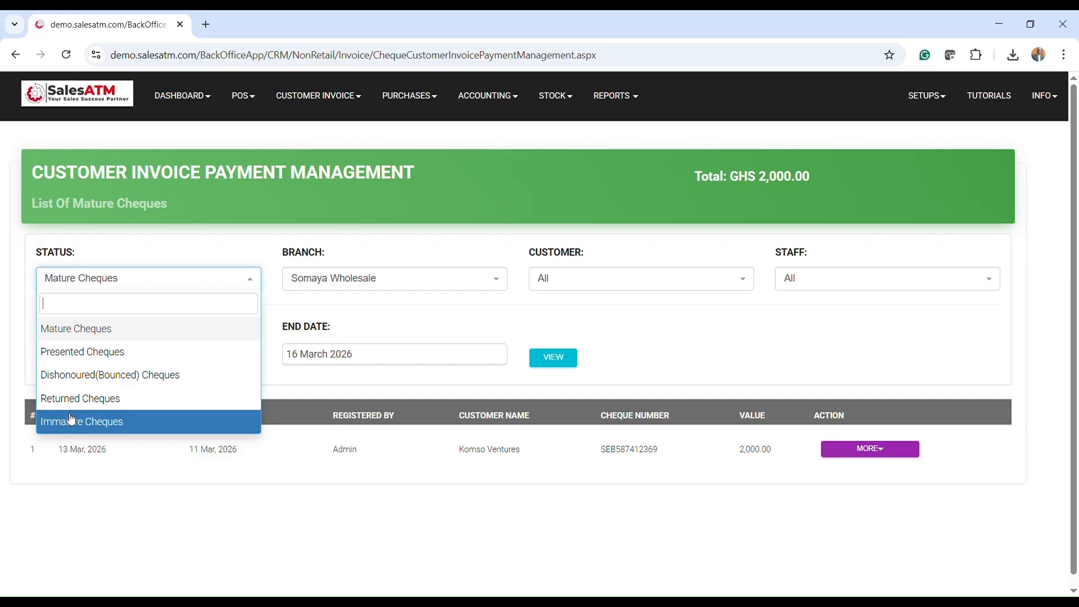
pyautogui.click(721, 332)
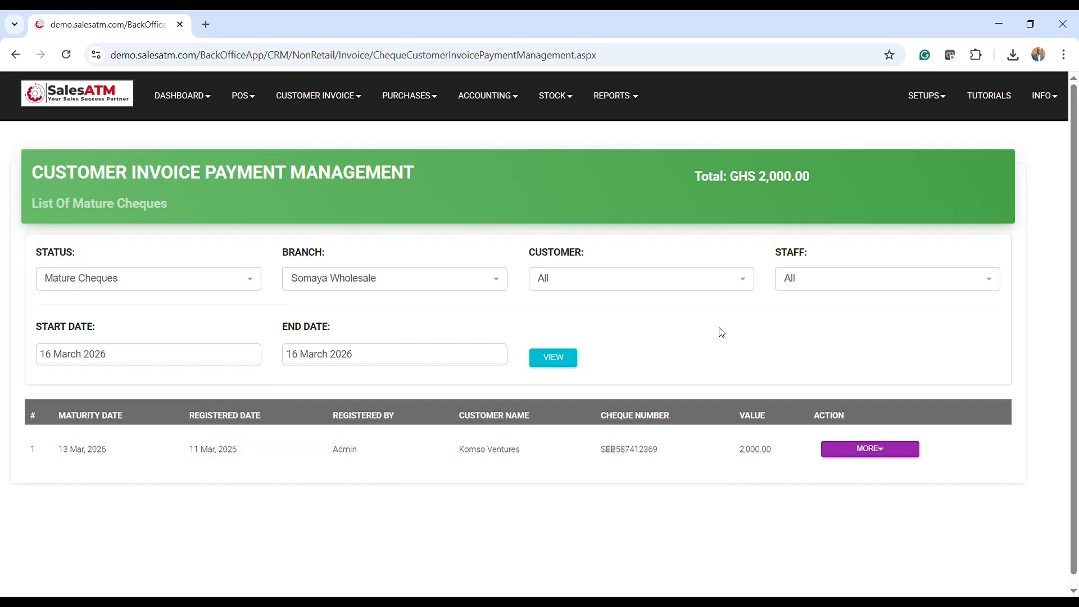